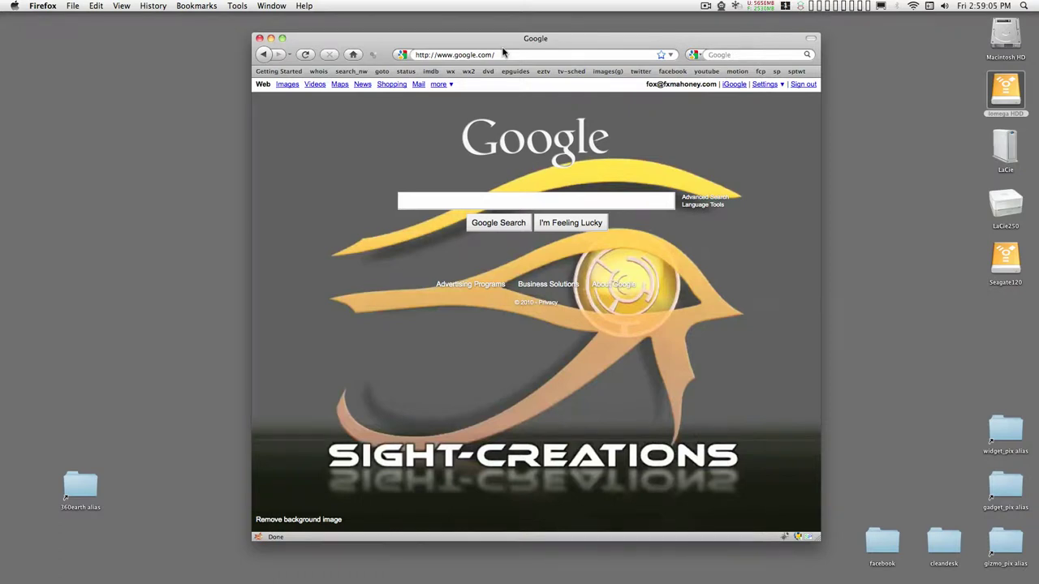
Search Google Images for 'earth map', filtered to images larger than 1024×768.
text(earth)
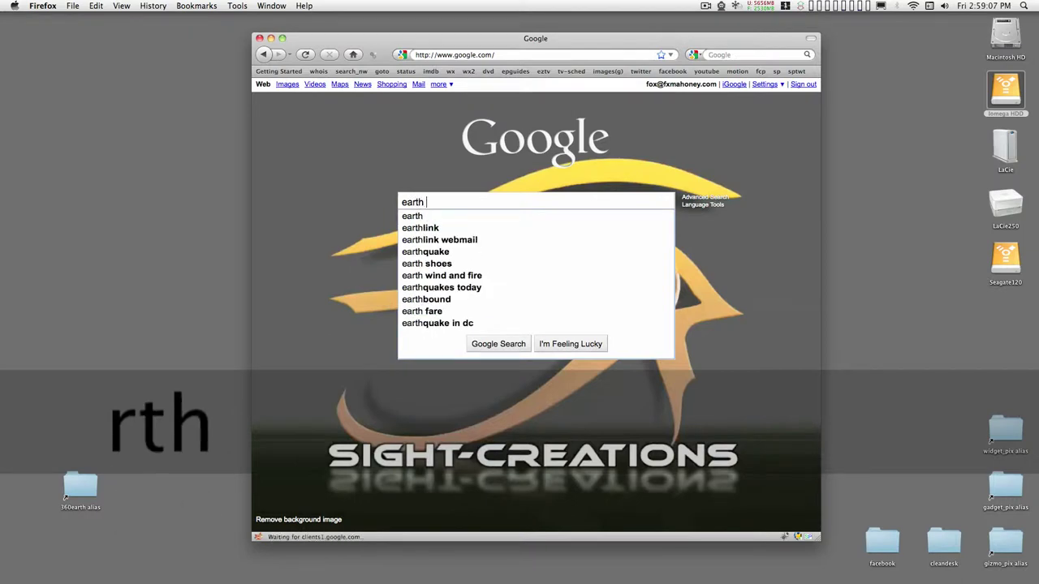
text( map)
key(Return)
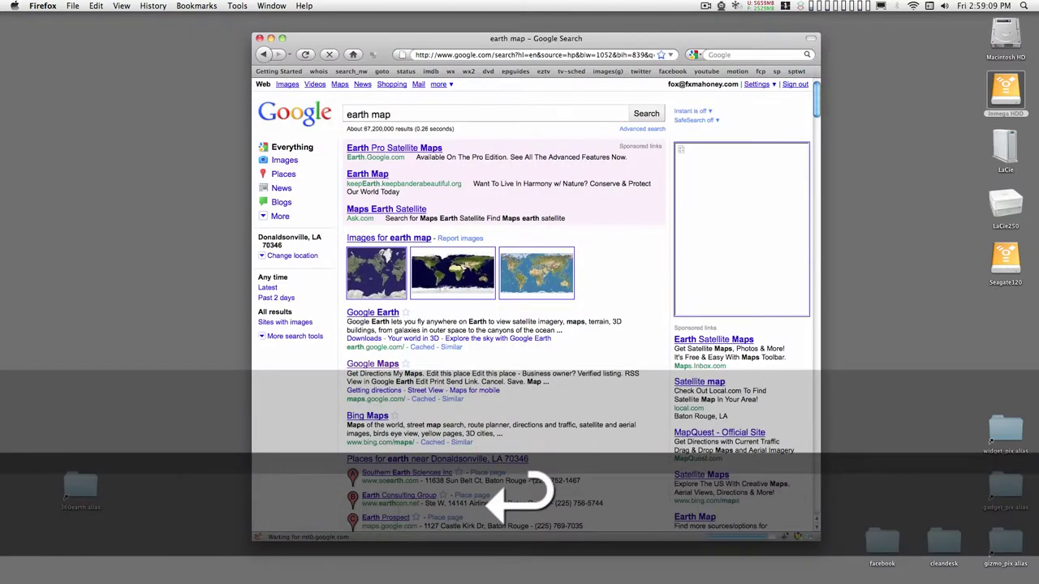
click(287, 83)
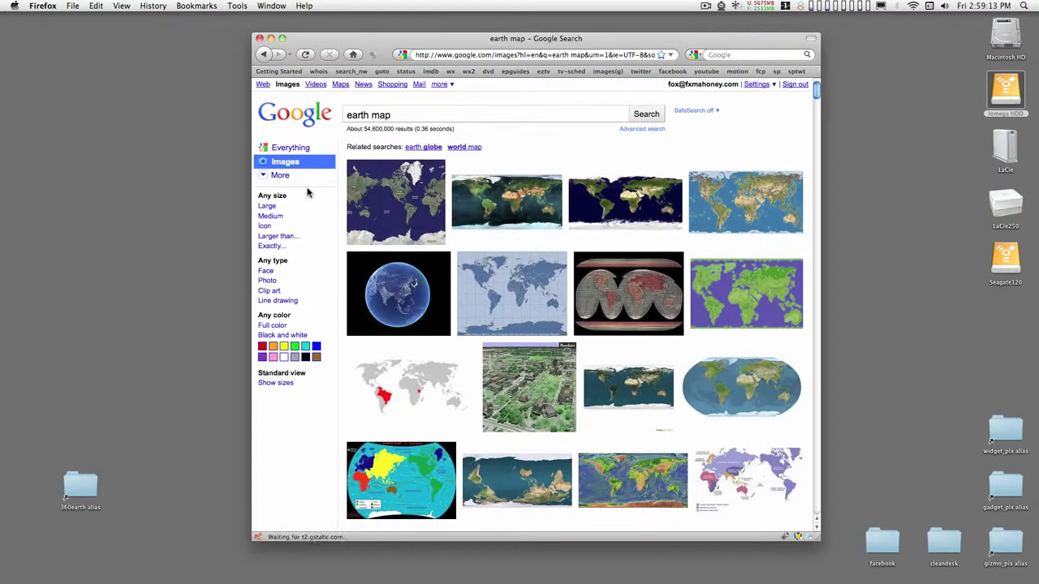
click(288, 236)
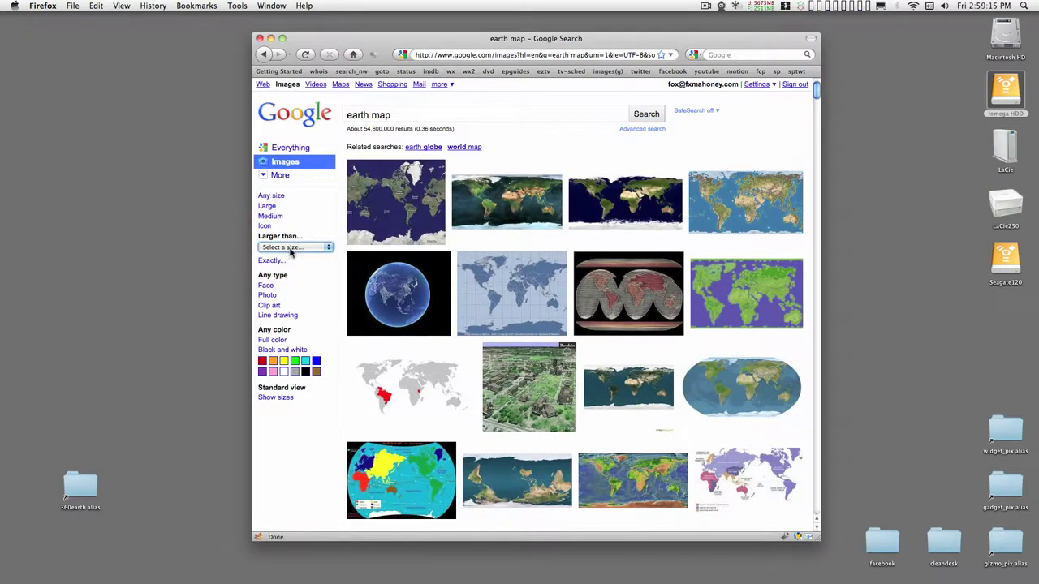
click(290, 249)
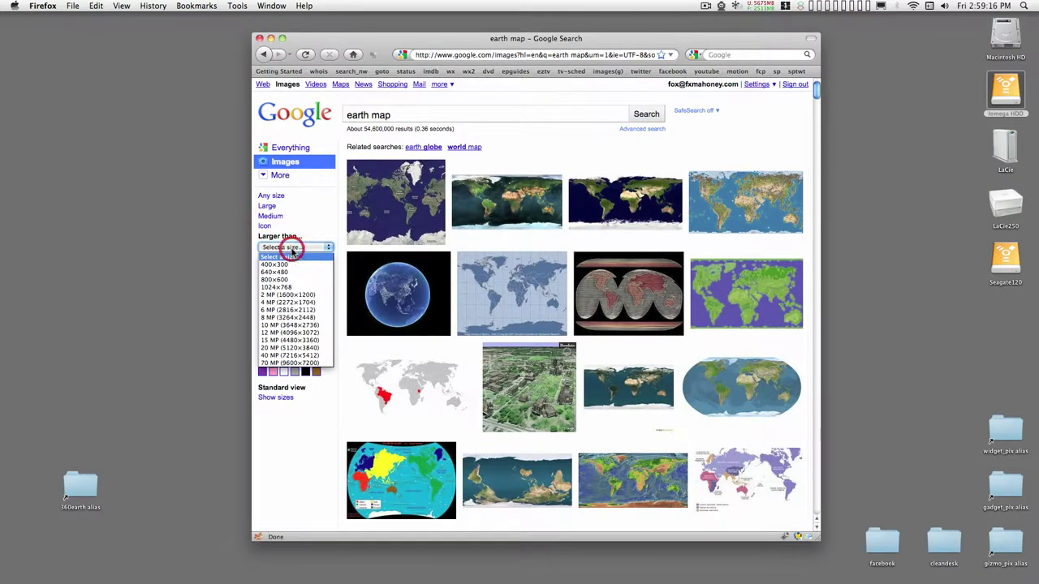
click(290, 288)
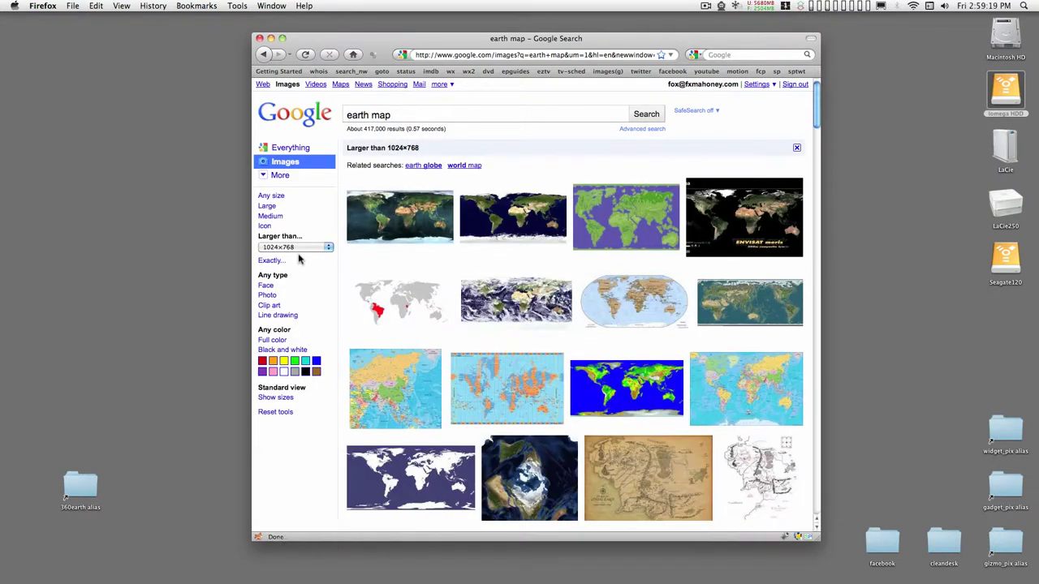
Open the full-size 2500×1250 EarthMap_2500x1250.jpg and copy the image.
mouse_move(498, 224)
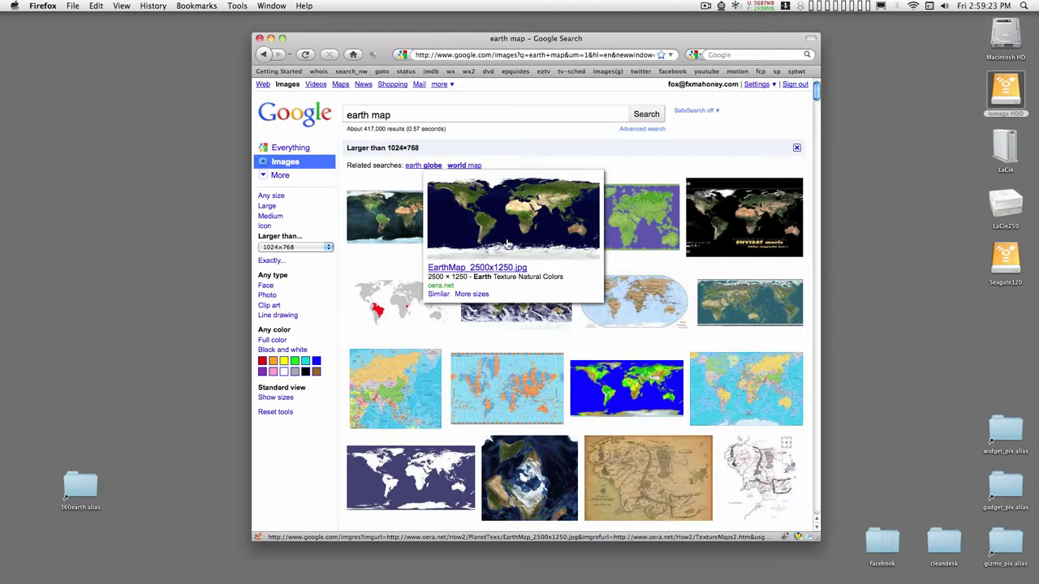
click(514, 232)
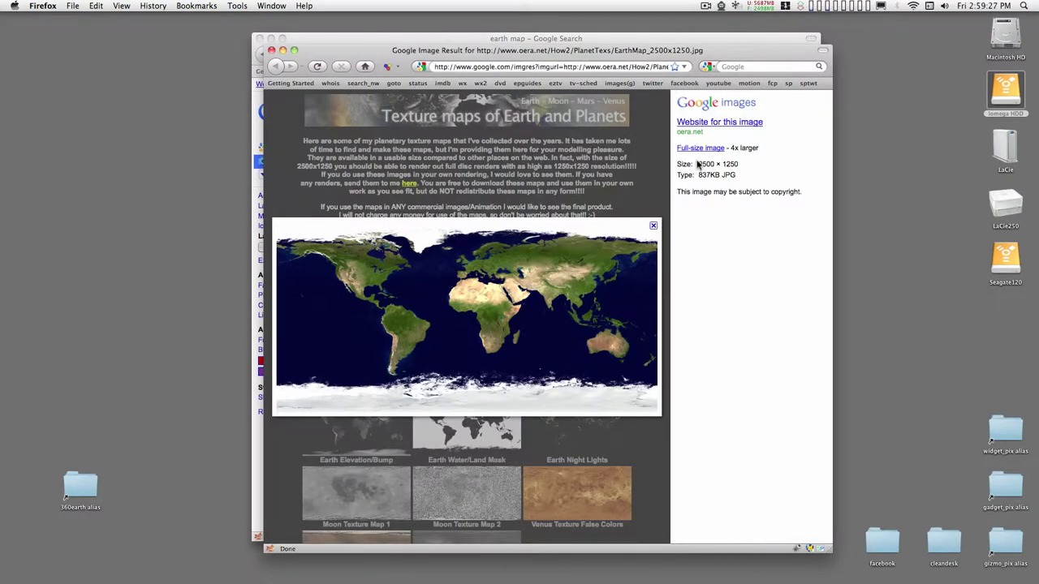
click(700, 147)
right_click(493, 207)
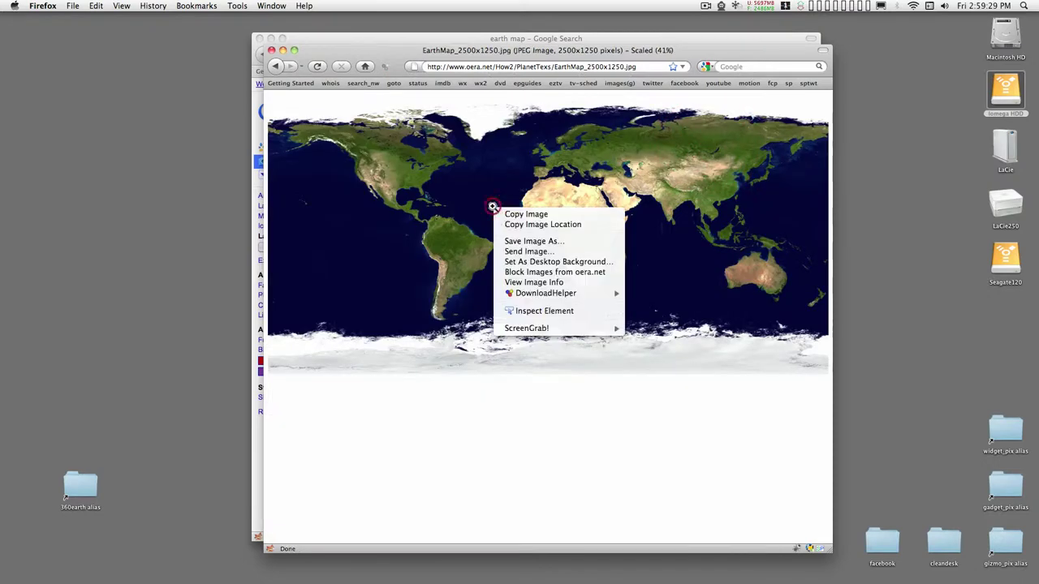
click(528, 215)
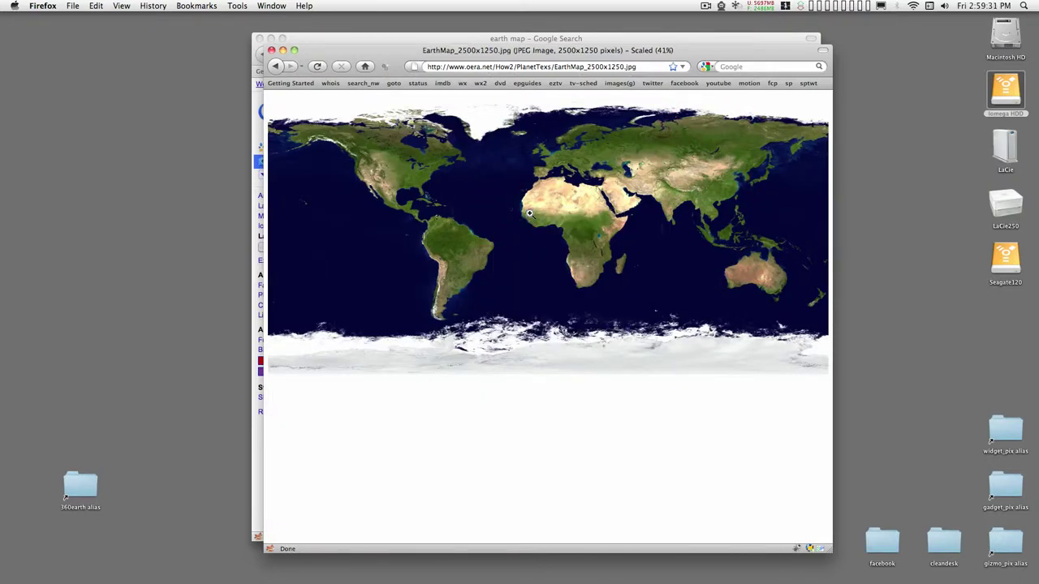
Make a transparent 2500×1250 document from the Clipboard preset and paste the map as Layer 1.
key(super+Tab)
key(super+Tab)
key(super+Tab)
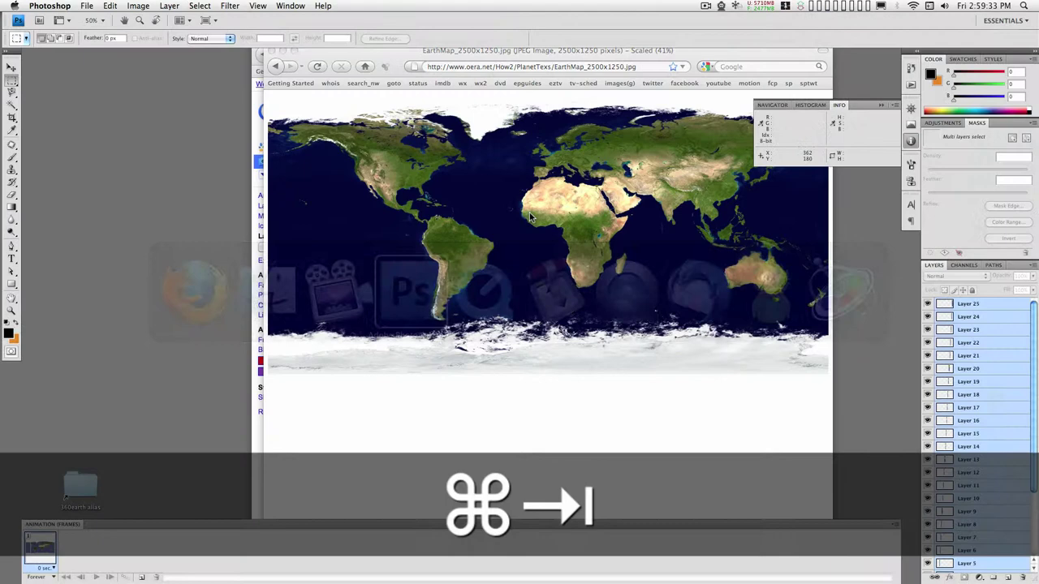
key(super+n)
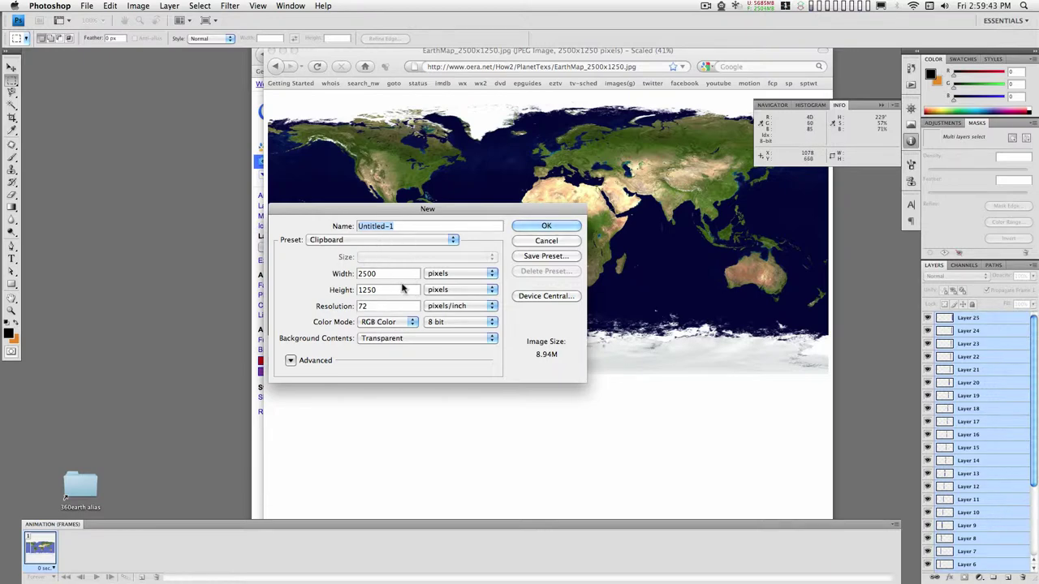
click(538, 230)
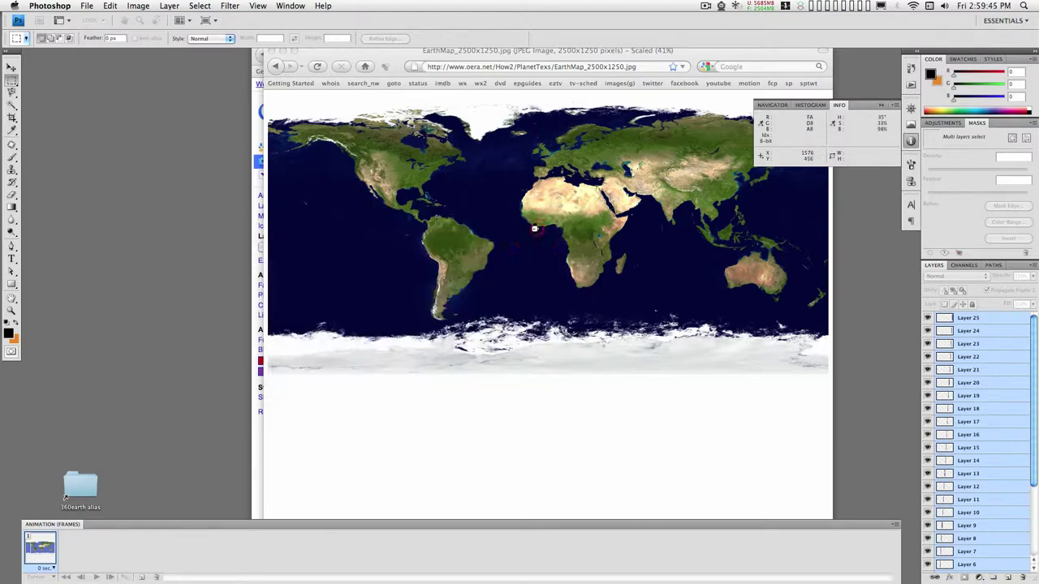
key(super+v)
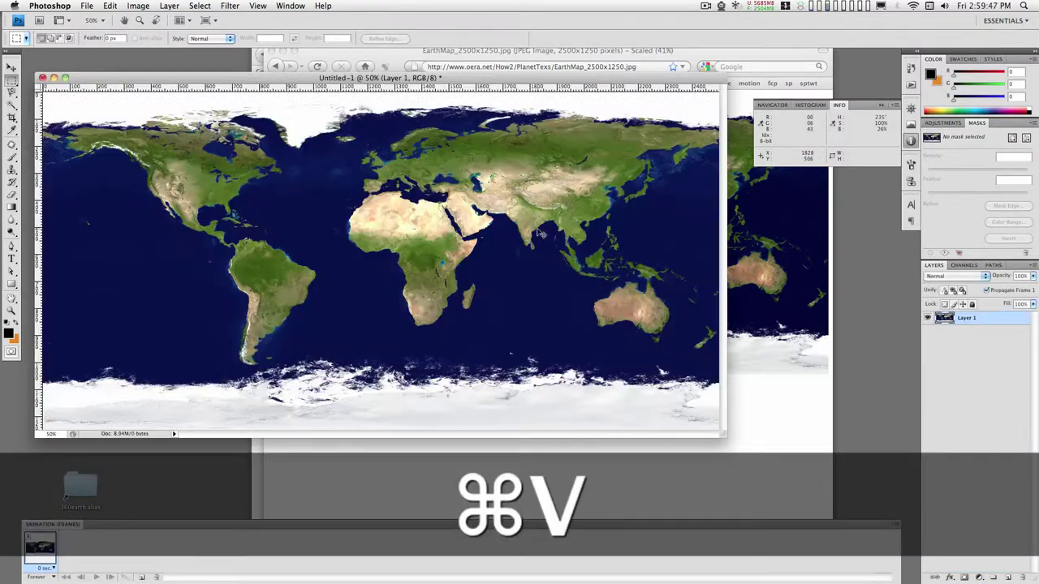
drag(635, 76, 677, 83)
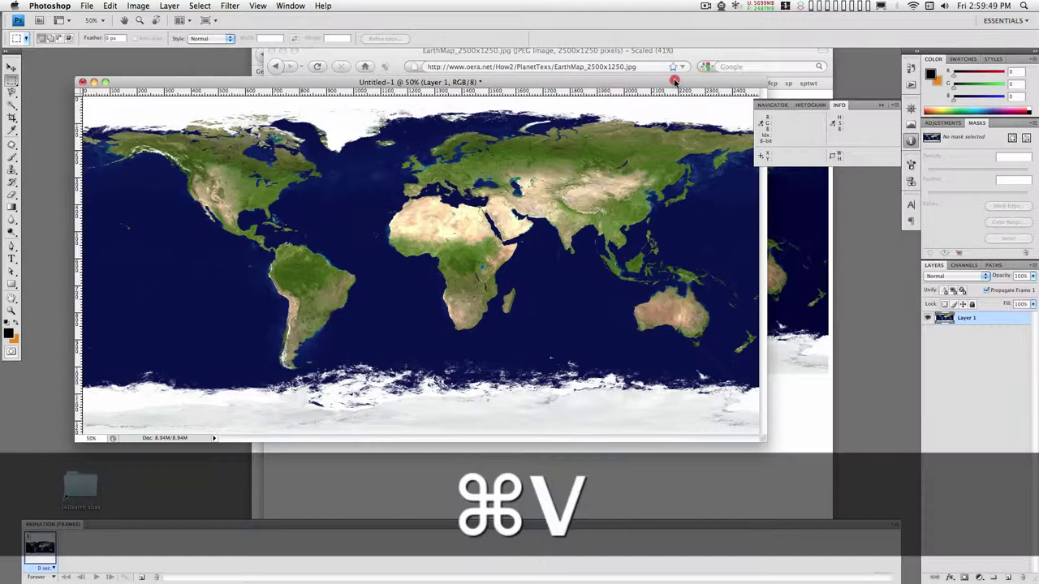
key(super+shift+3)
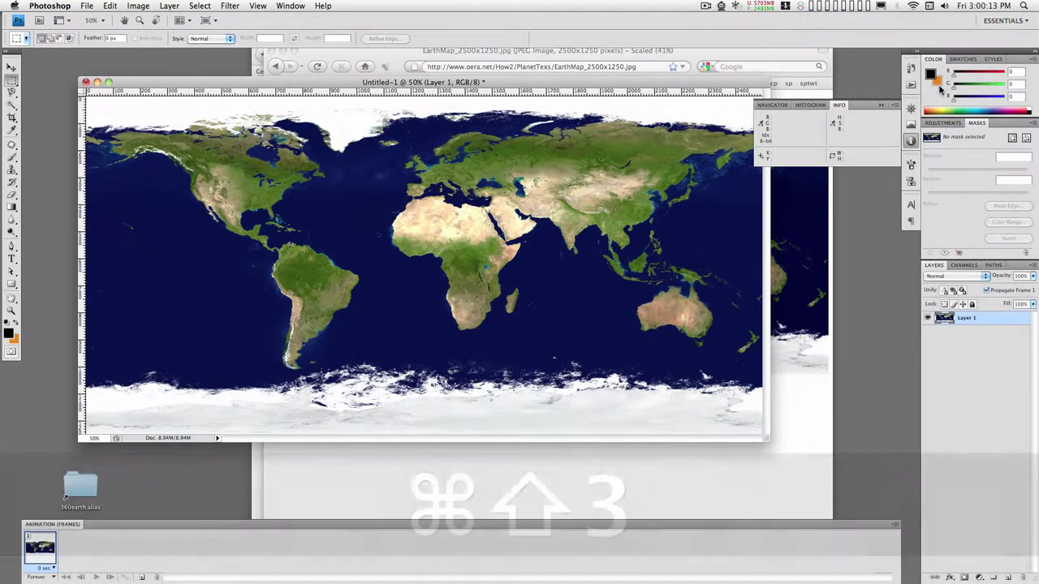
Close the Navigator/Info panels and Magic Wand-select all oceans at tolerance 44, non-contiguous.
click(882, 106)
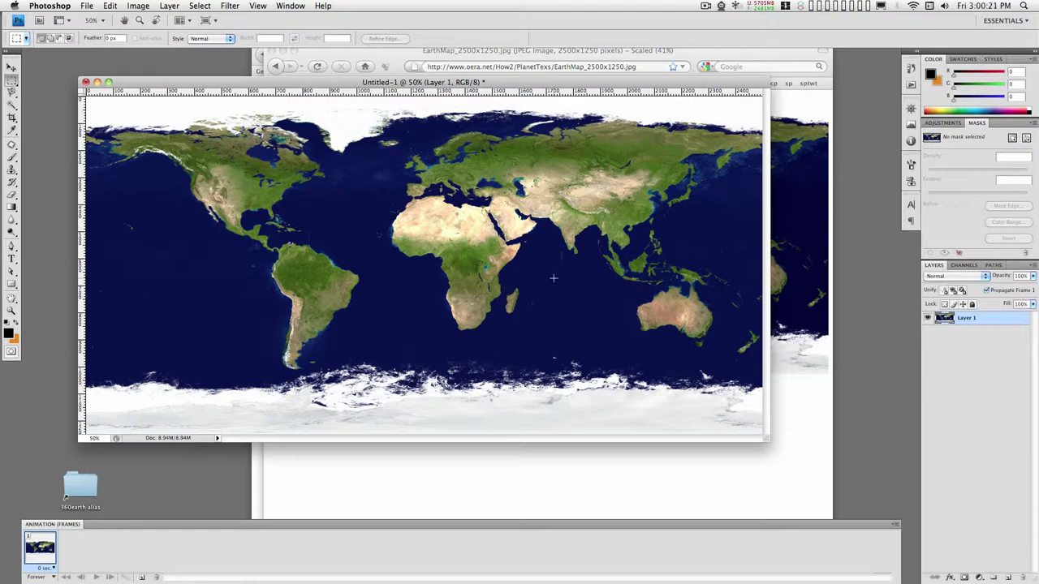
drag(619, 85, 664, 85)
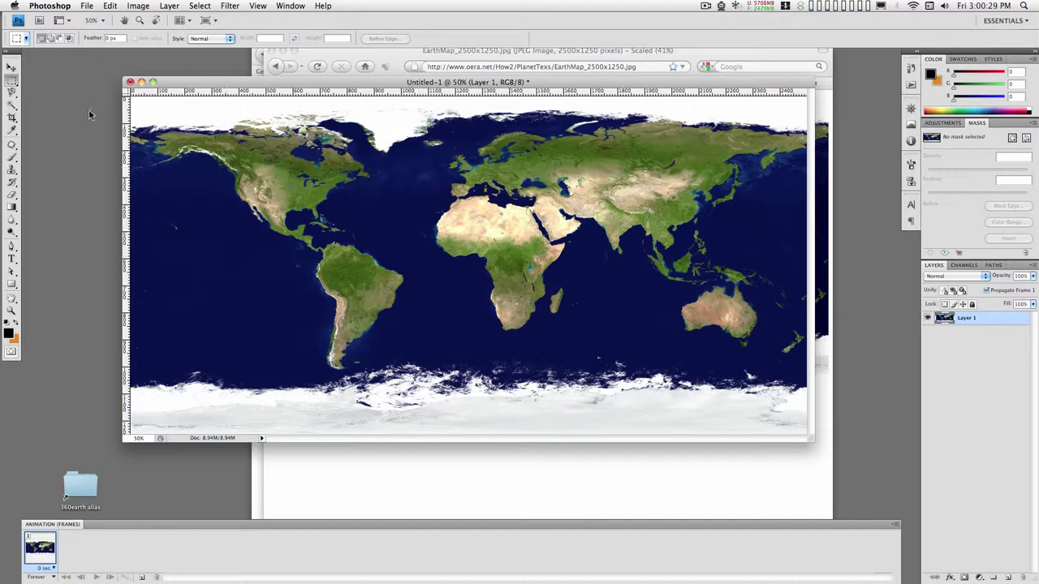
click(12, 107)
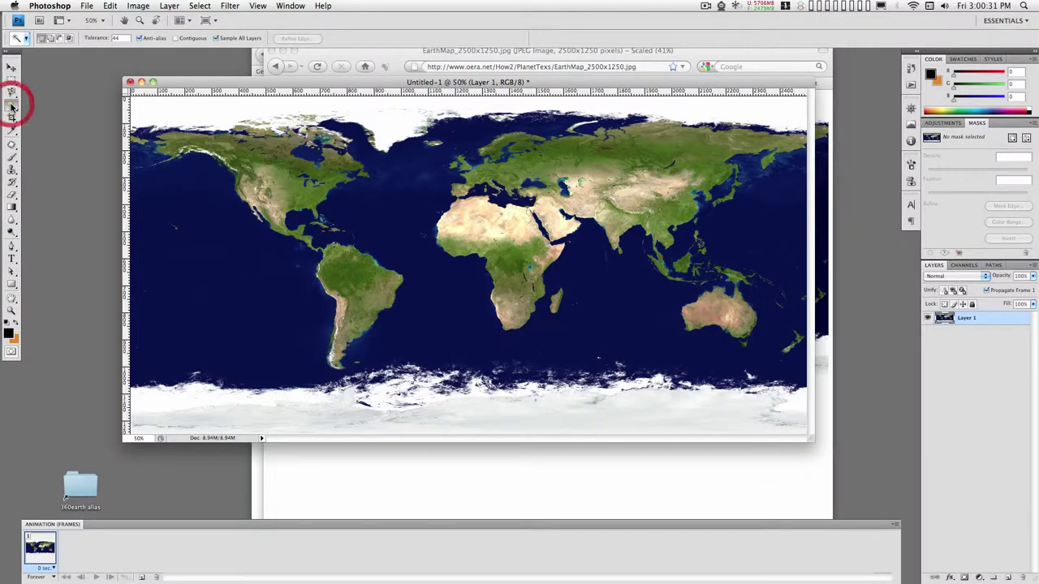
double_click(115, 38)
key(Return)
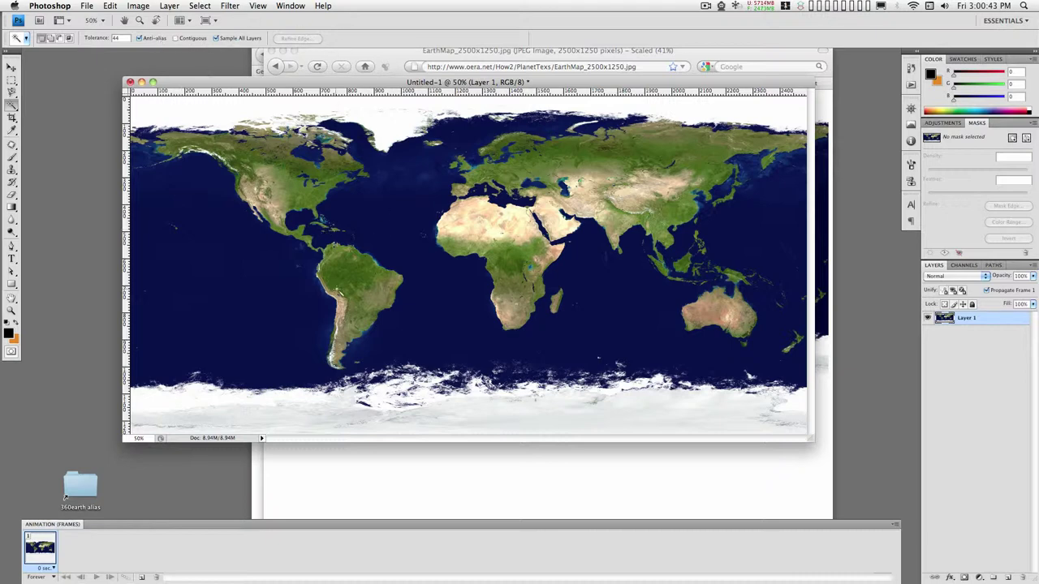
click(392, 215)
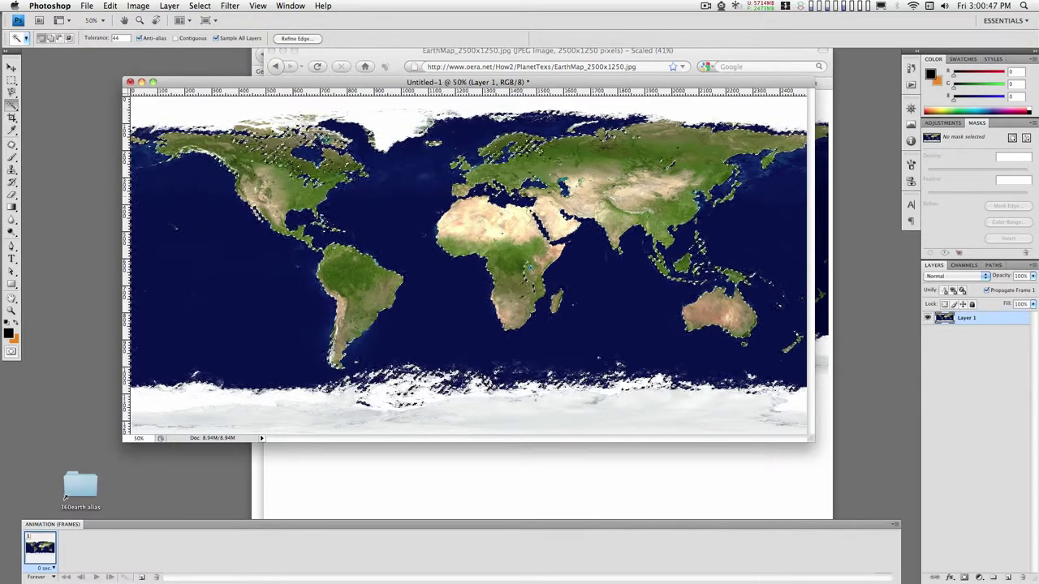
Add a Solid Color fill layer, Color Fill 1, set to #6259b9 over the selected seas.
click(1009, 578)
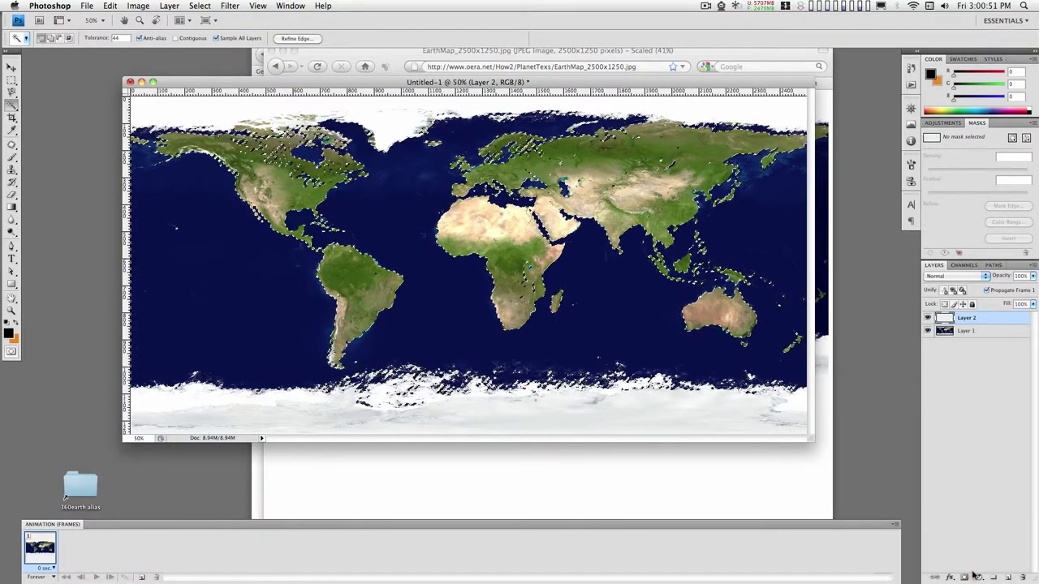
click(978, 578)
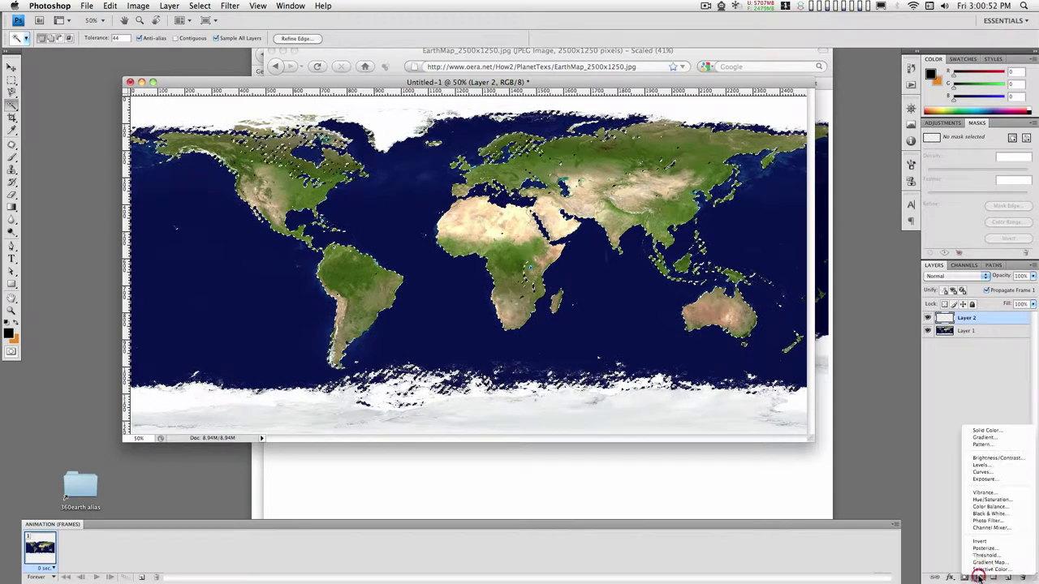
click(988, 434)
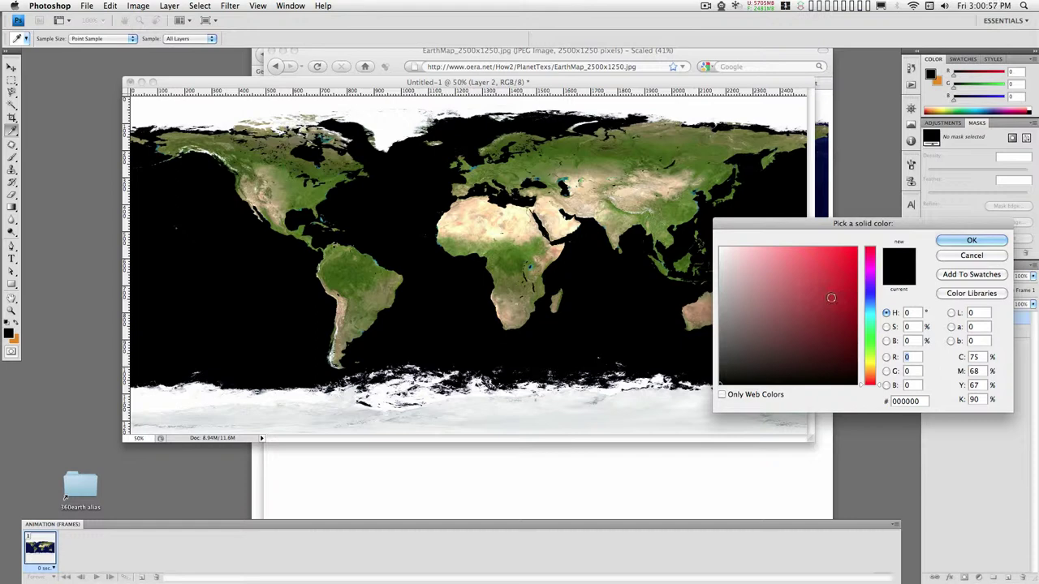
click(833, 299)
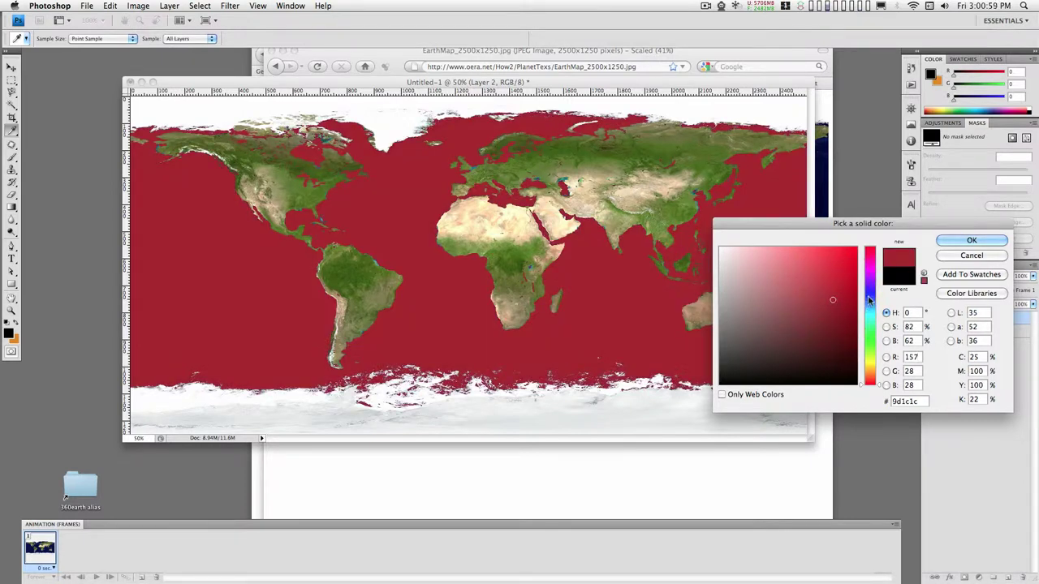
click(871, 292)
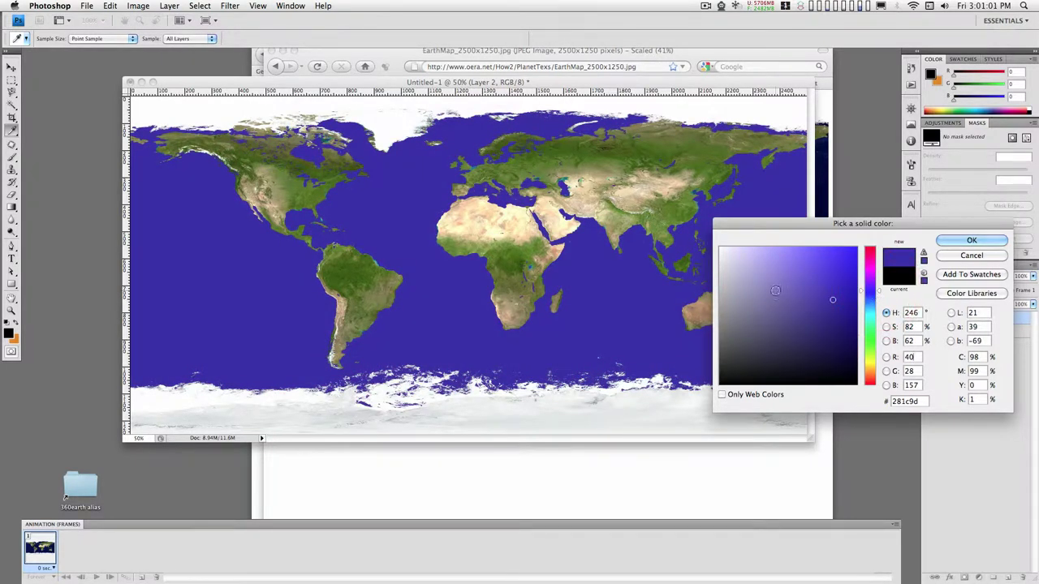
click(786, 289)
click(800, 289)
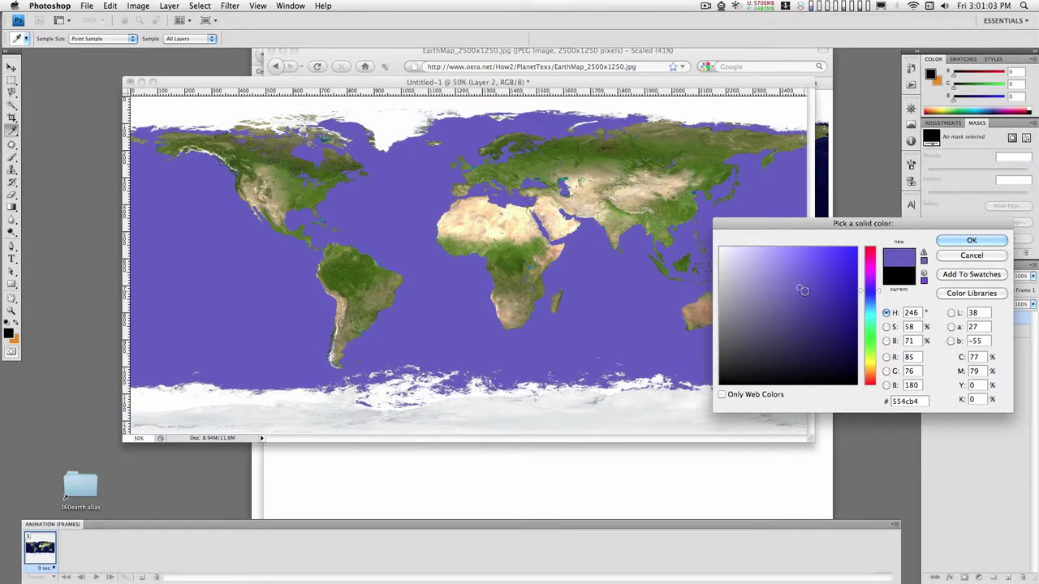
click(803, 292)
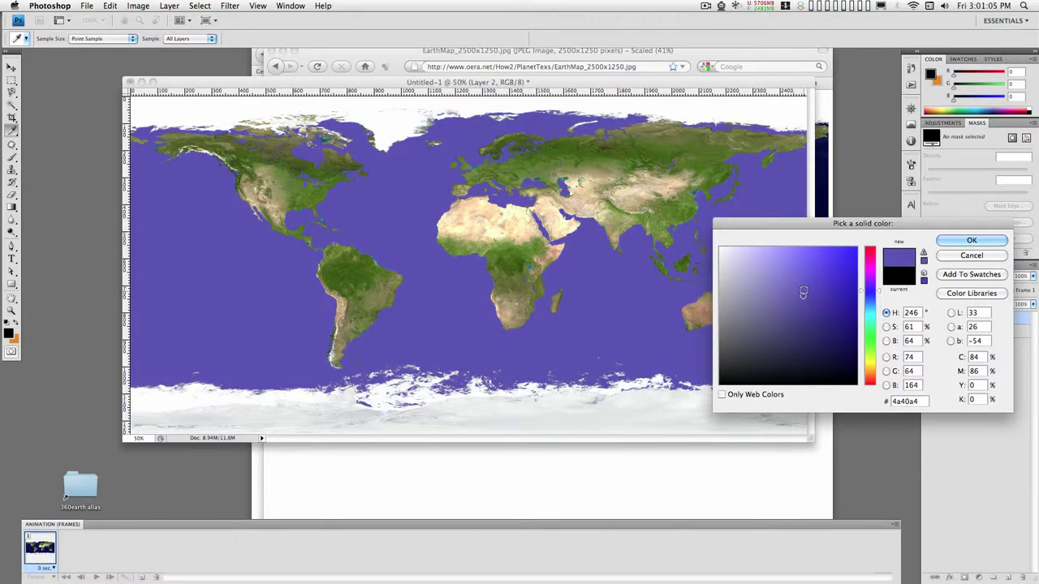
click(800, 285)
click(799, 283)
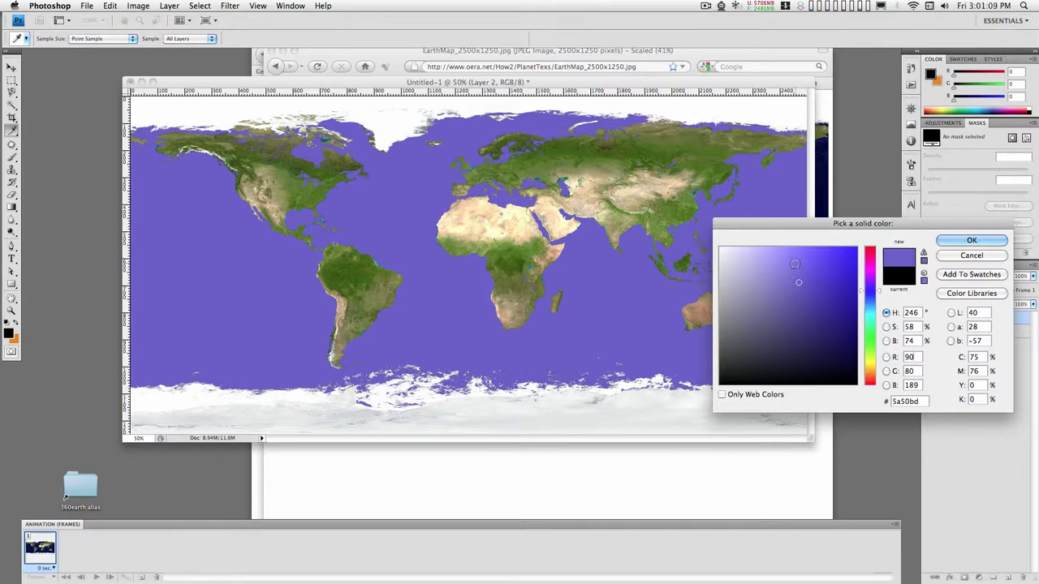
click(790, 284)
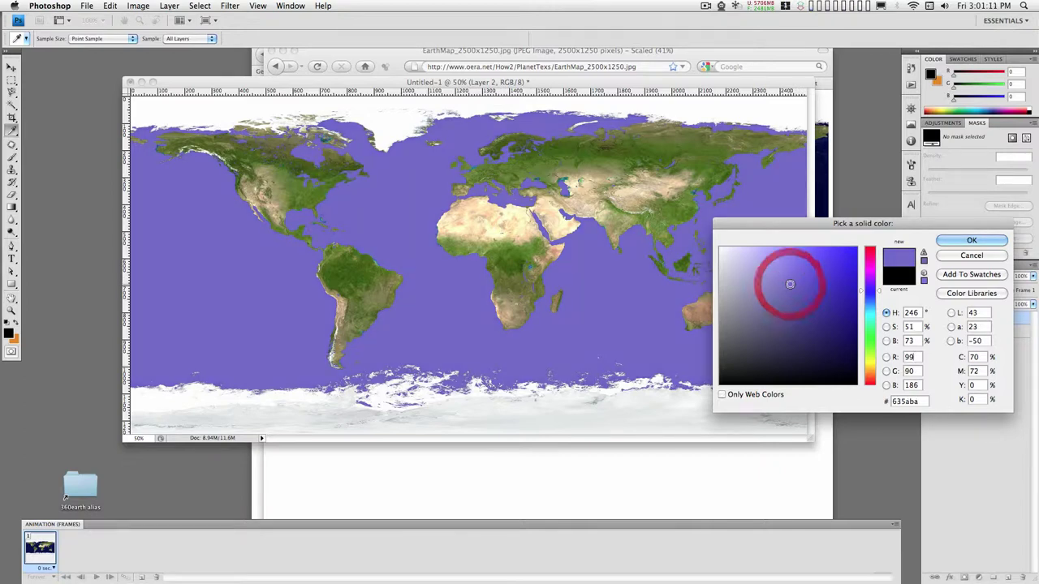
click(790, 284)
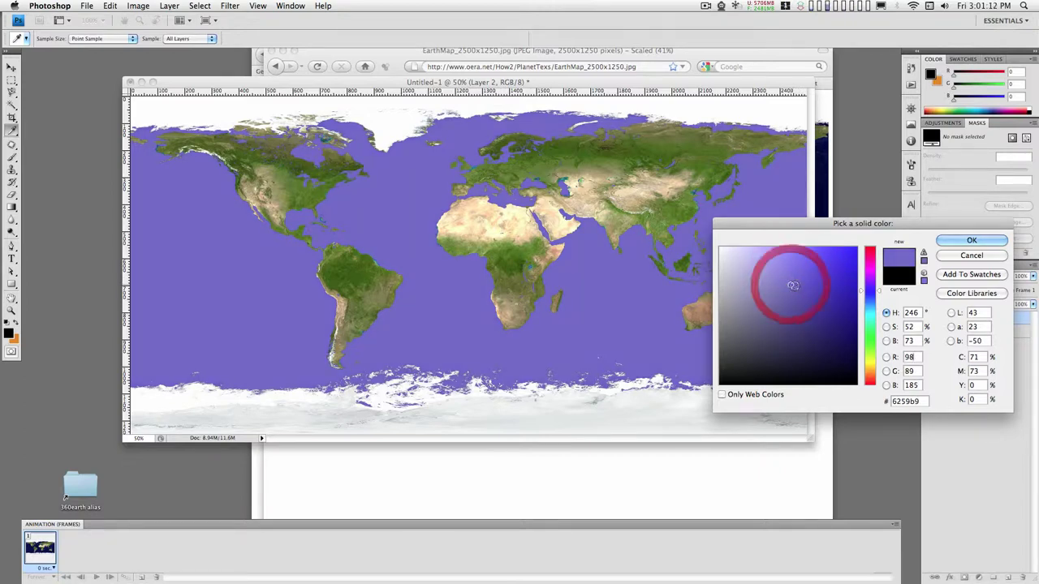
click(965, 242)
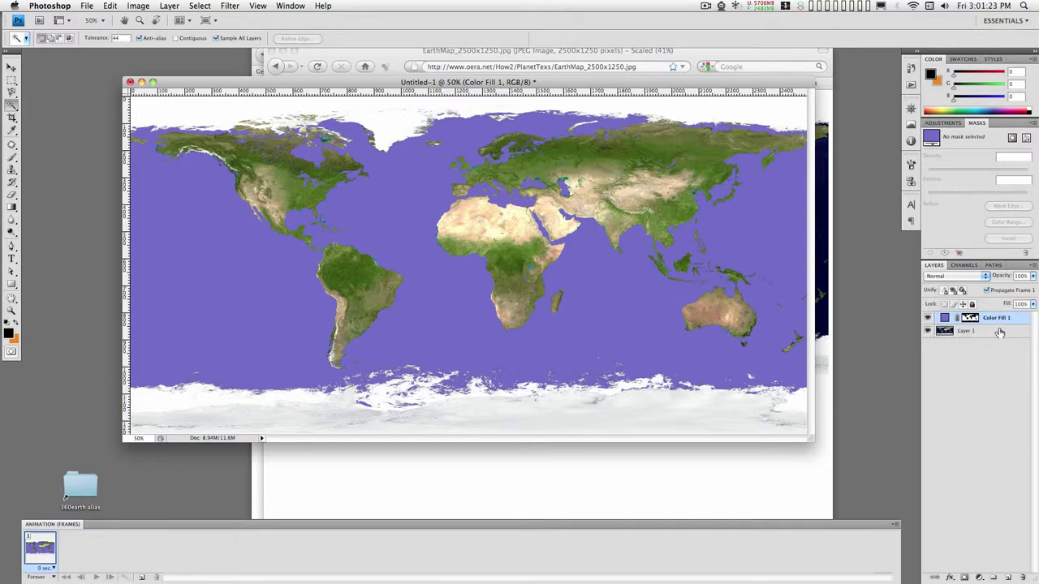
Duplicate Layer 1, hide the original, and merge the copy with Color Fill 1.
key(alt)
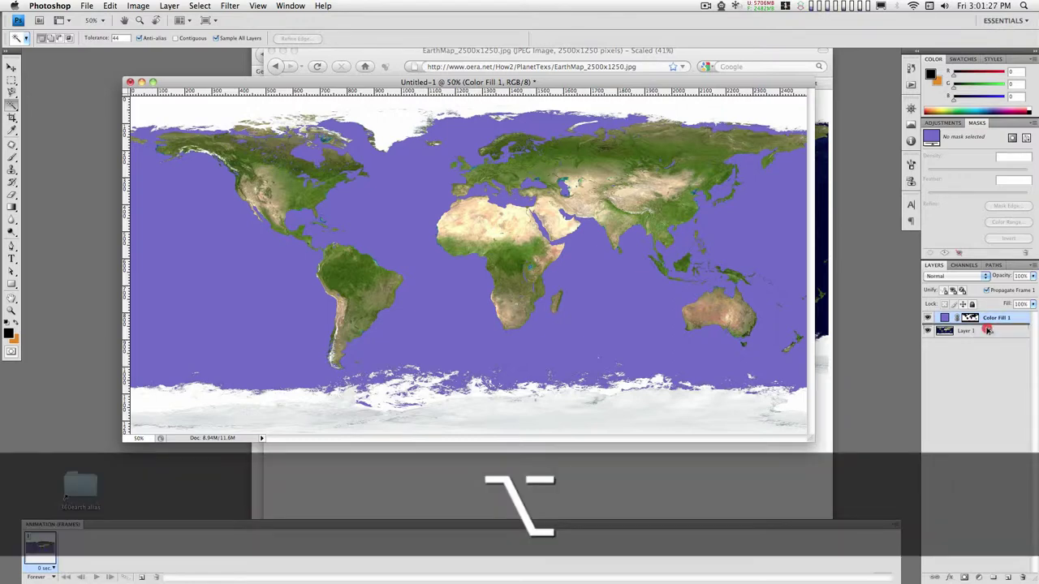
drag(987, 330, 985, 324)
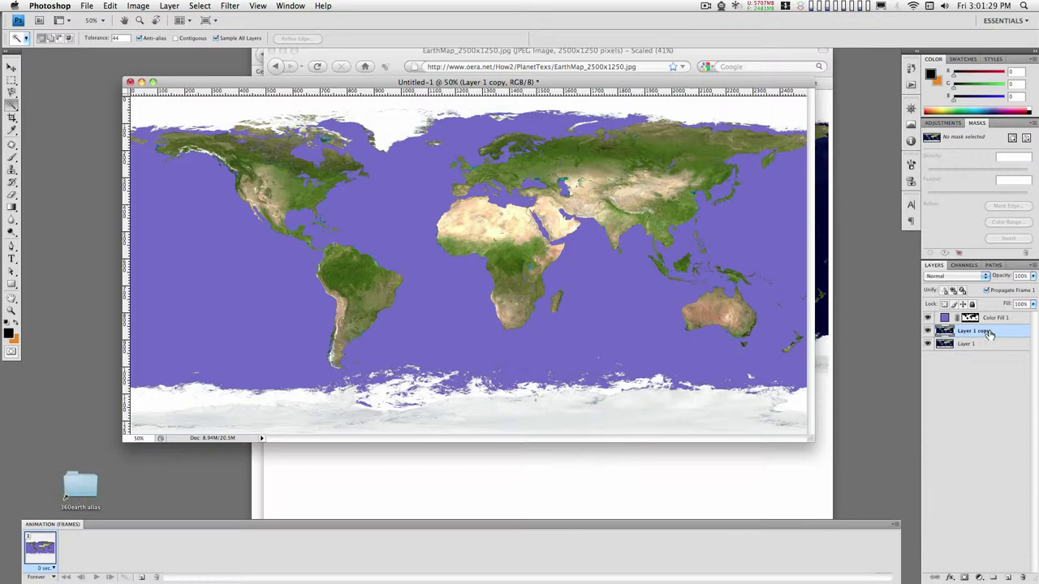
click(928, 344)
key(shift)
shift+click(1001, 320)
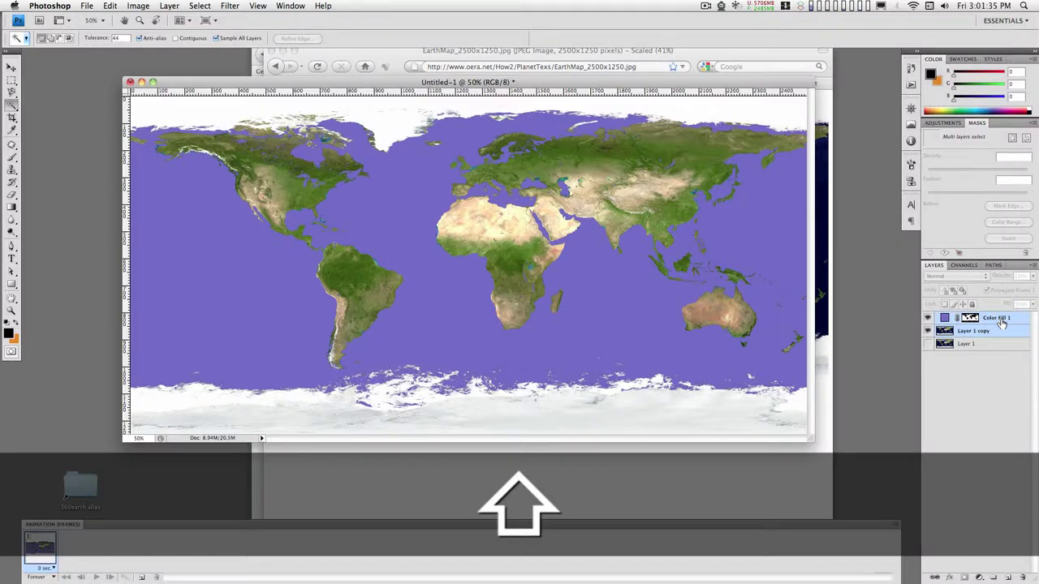
key(super)
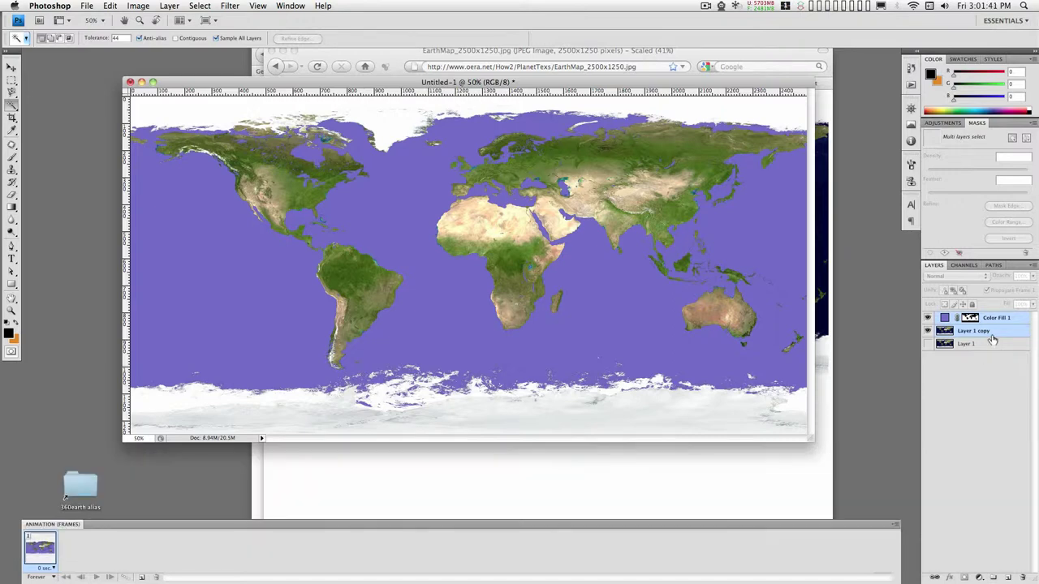
key(super)
key(super+e)
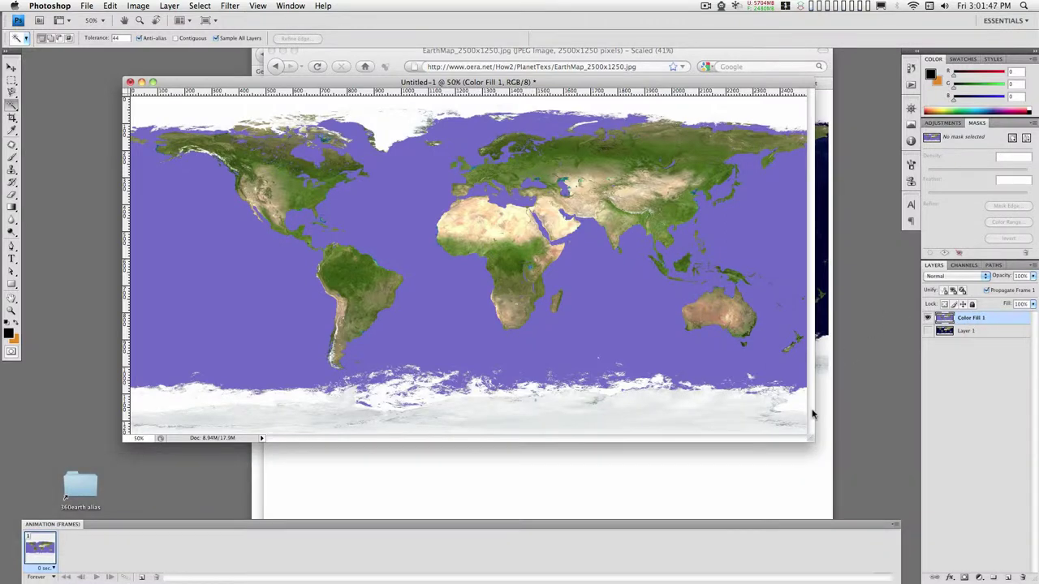
In full-screen view, marquee-select a 2400 × 1250 px area, checking its size in Info.
key(f)
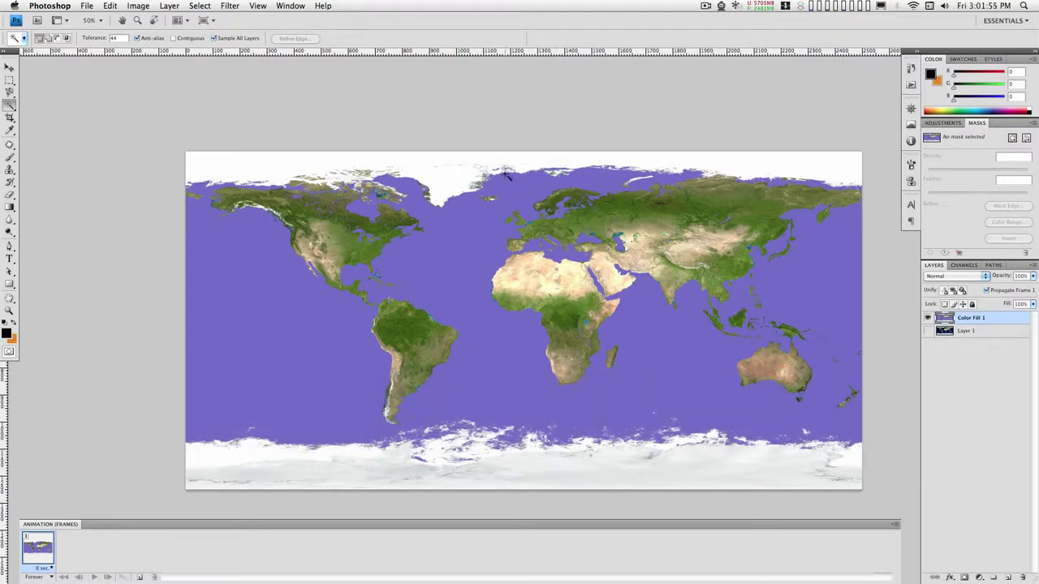
click(9, 80)
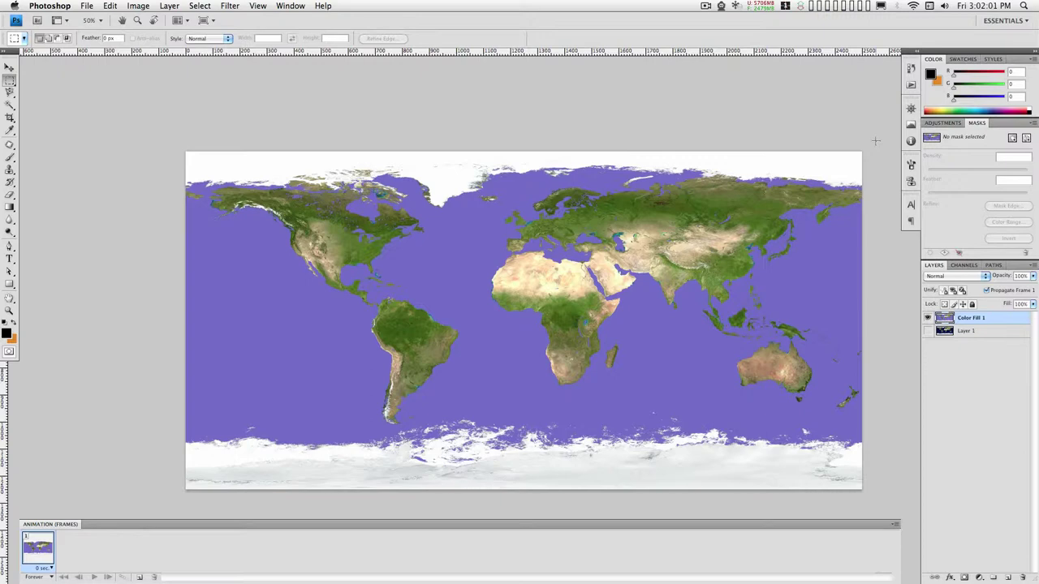
drag(876, 141, 465, 384)
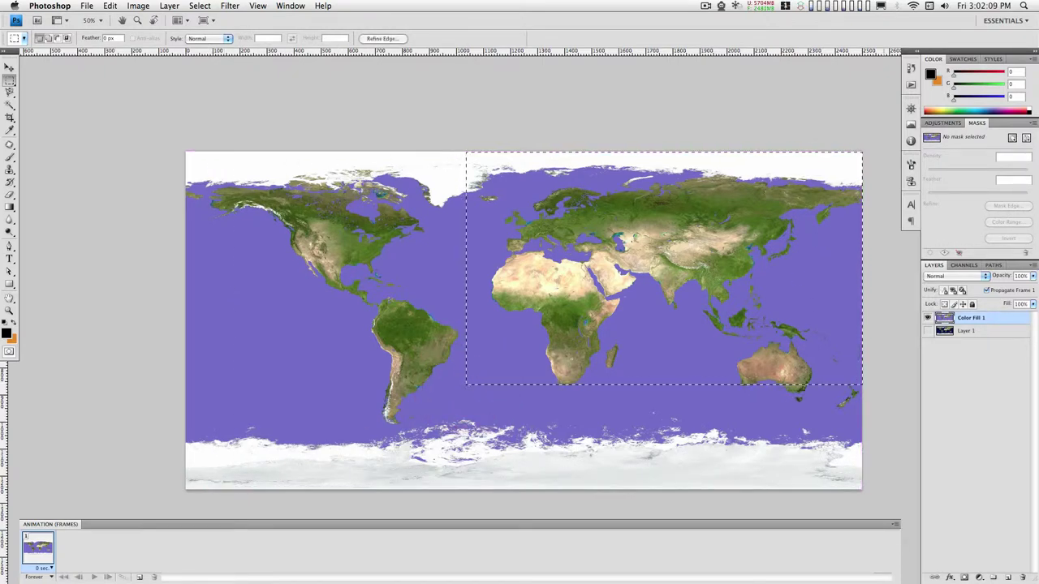
click(910, 142)
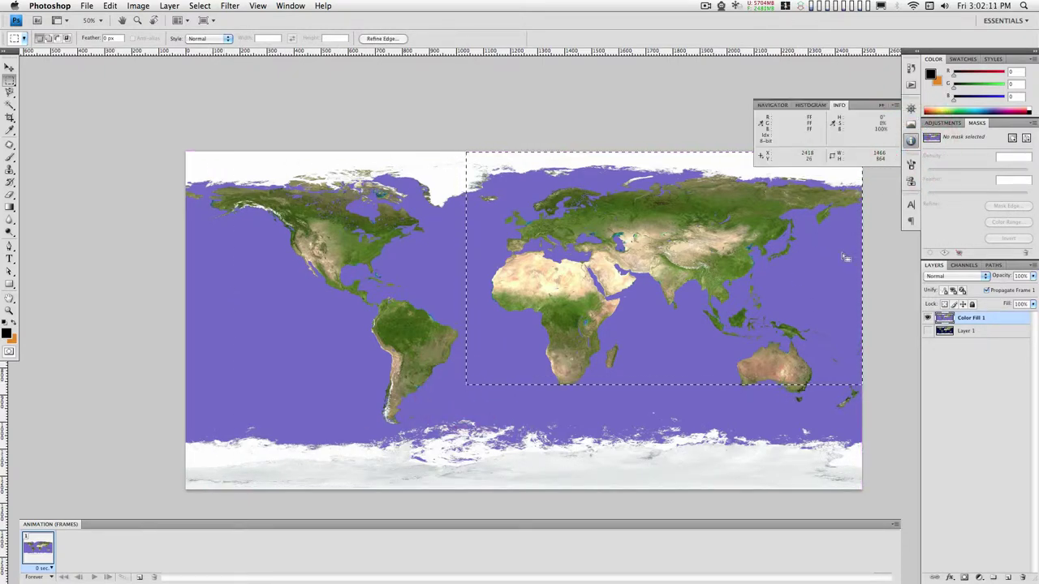
drag(876, 506, 414, 144)
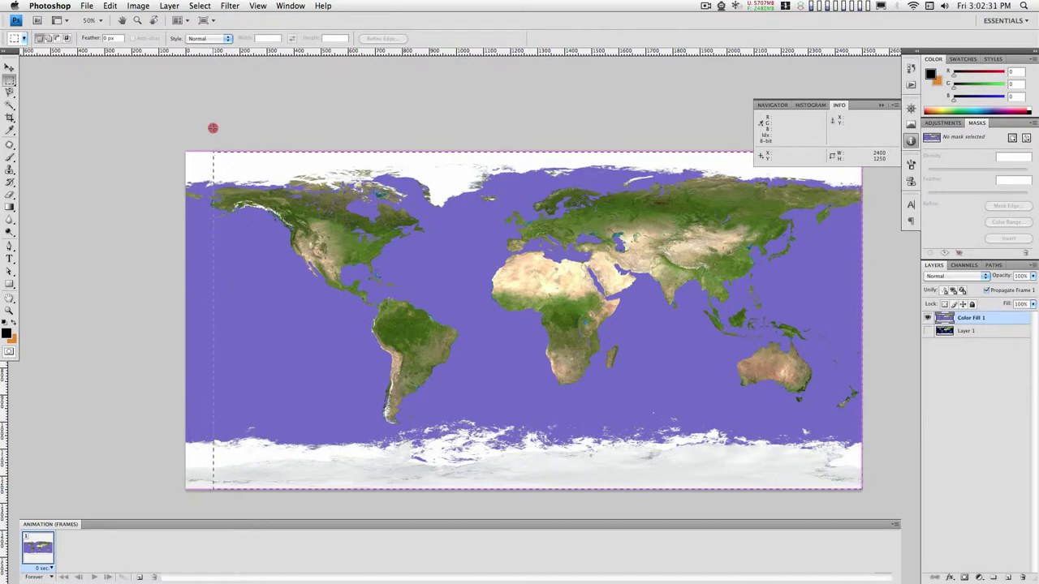
drag(212, 128, 214, 128)
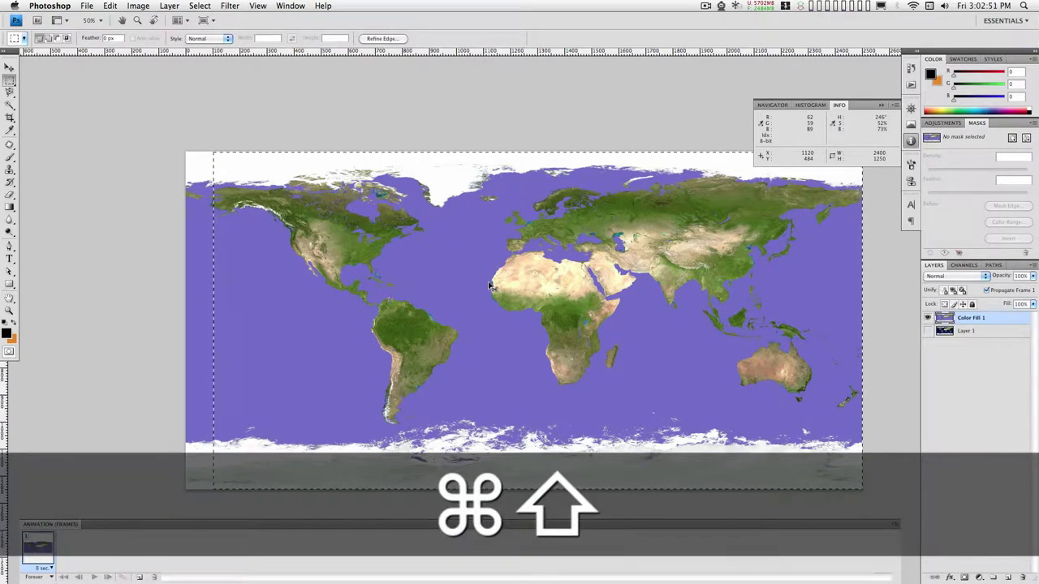
Cut the selection onto Layer 2 and confirm the cut by toggling Color Fill 1.
key(ctrl+shift+j)
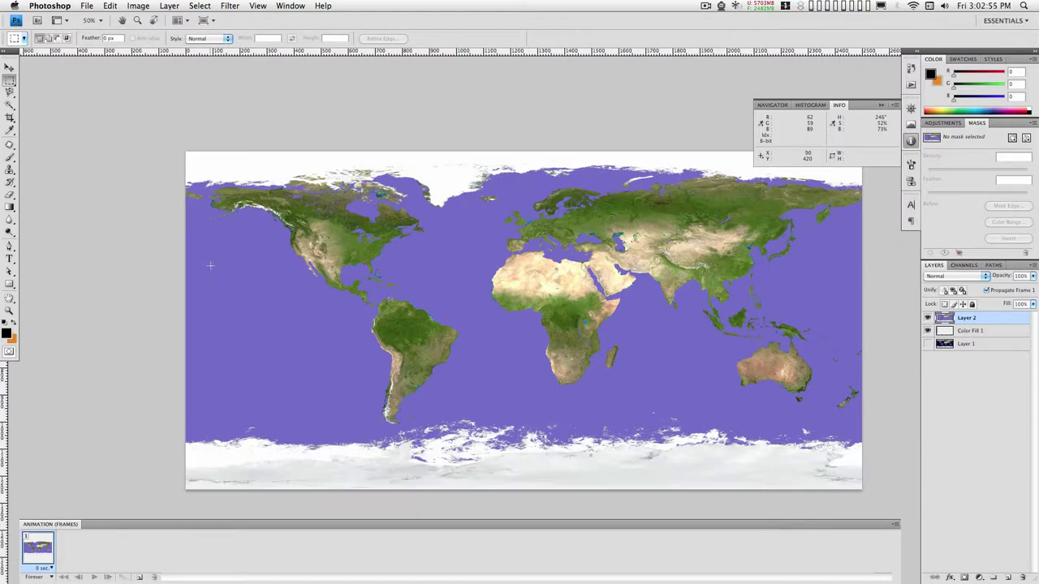
click(928, 331)
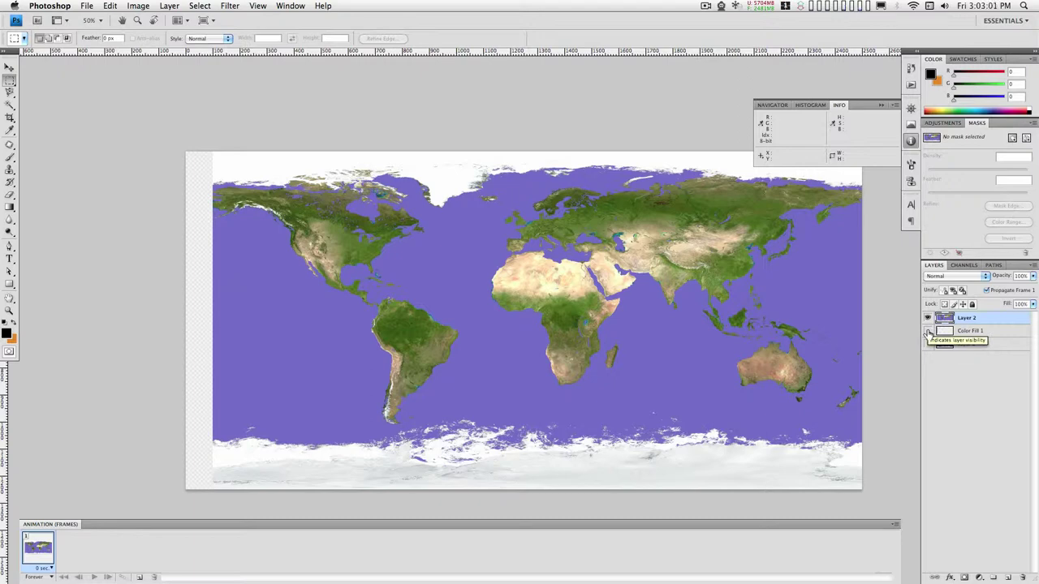
click(927, 331)
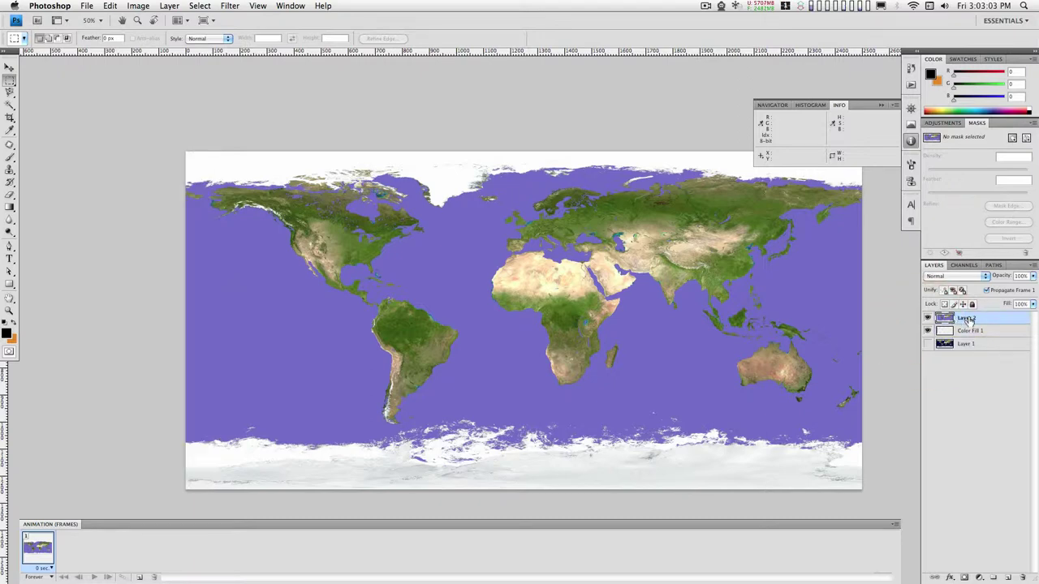
Load Layer 2's selection, nudge it right and cut successive strips up to Layer 25.
key(super)
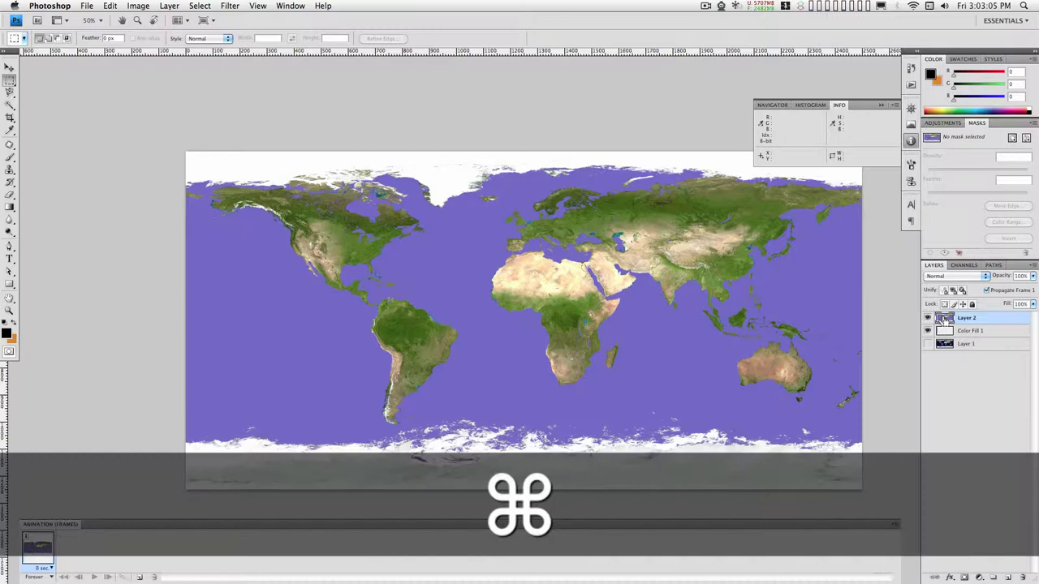
super+click(944, 320)
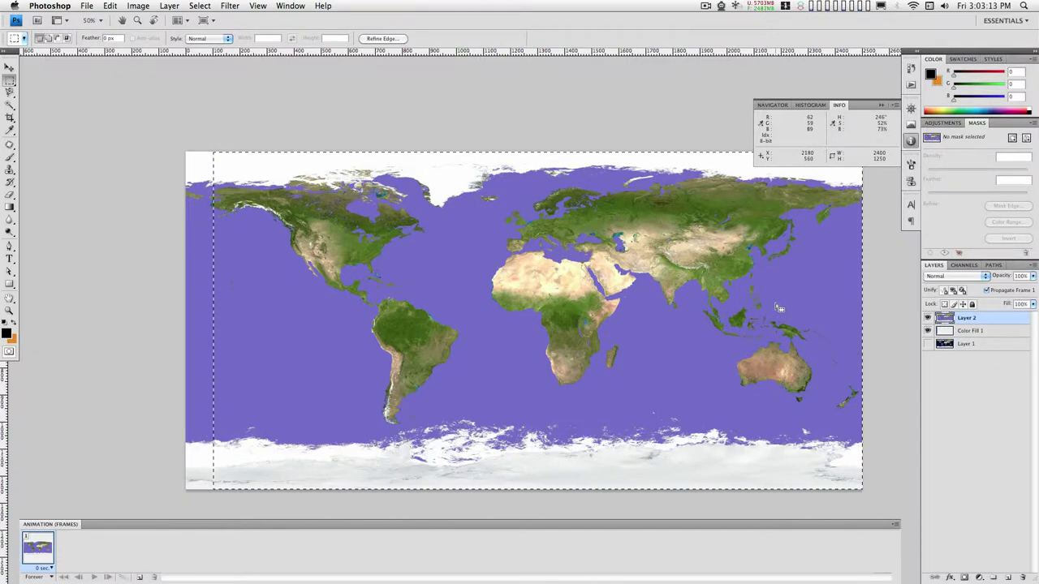
key(shift)
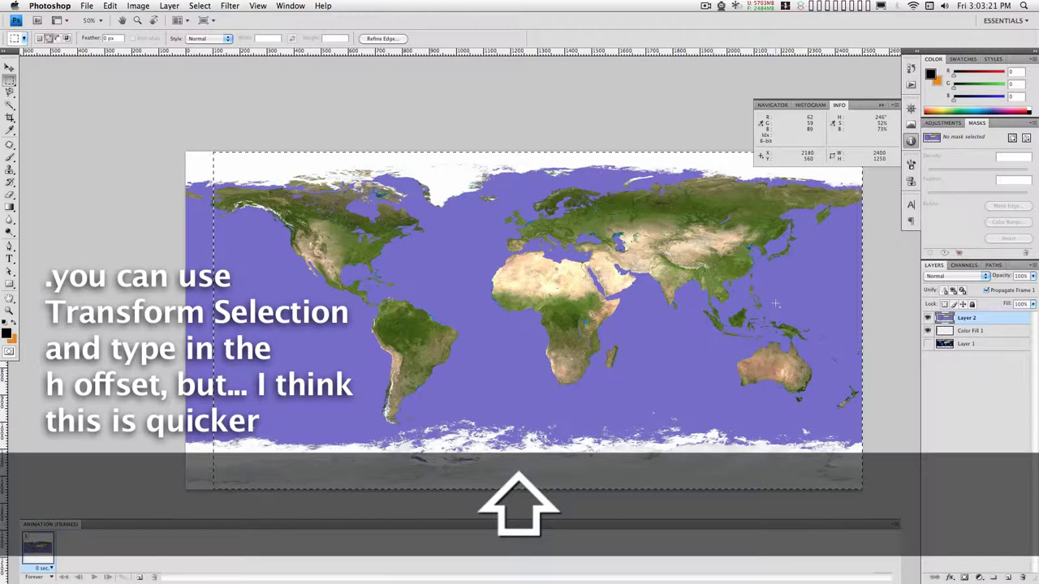
key(shift+Right)
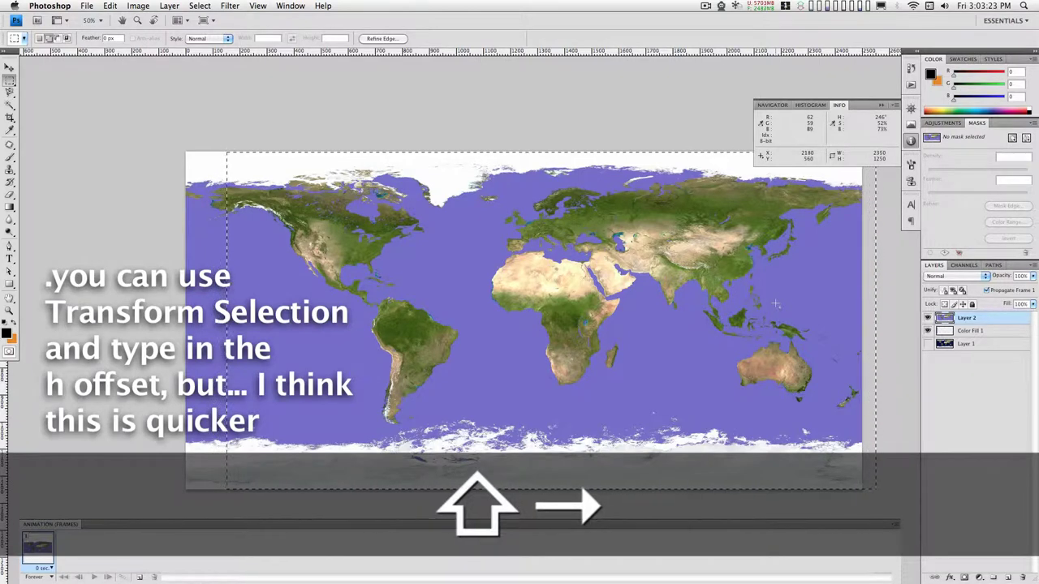
key(shift+Right)
key(shift+Right)
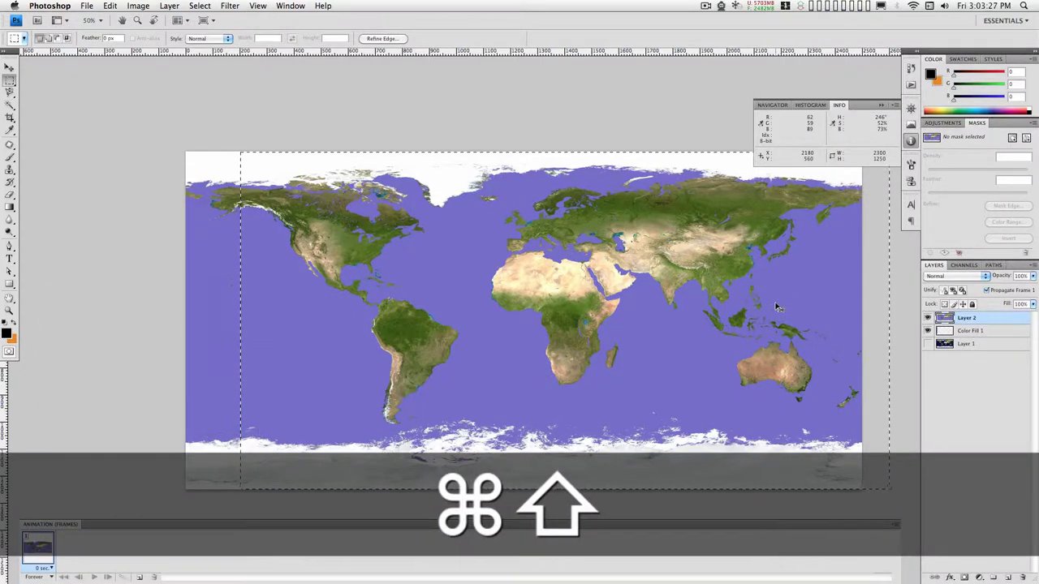
key(super+shift+j)
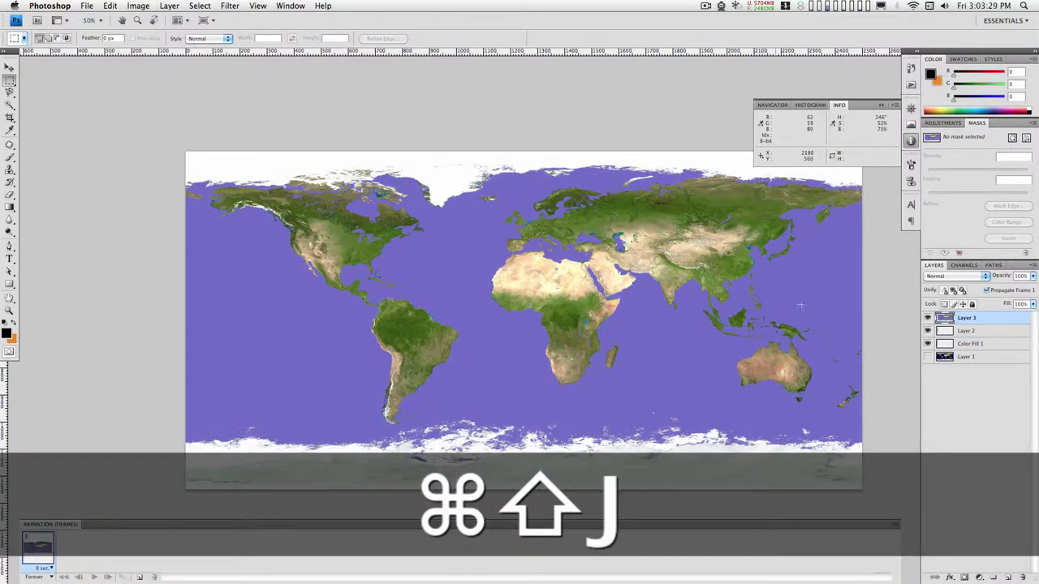
click(928, 332)
click(930, 344)
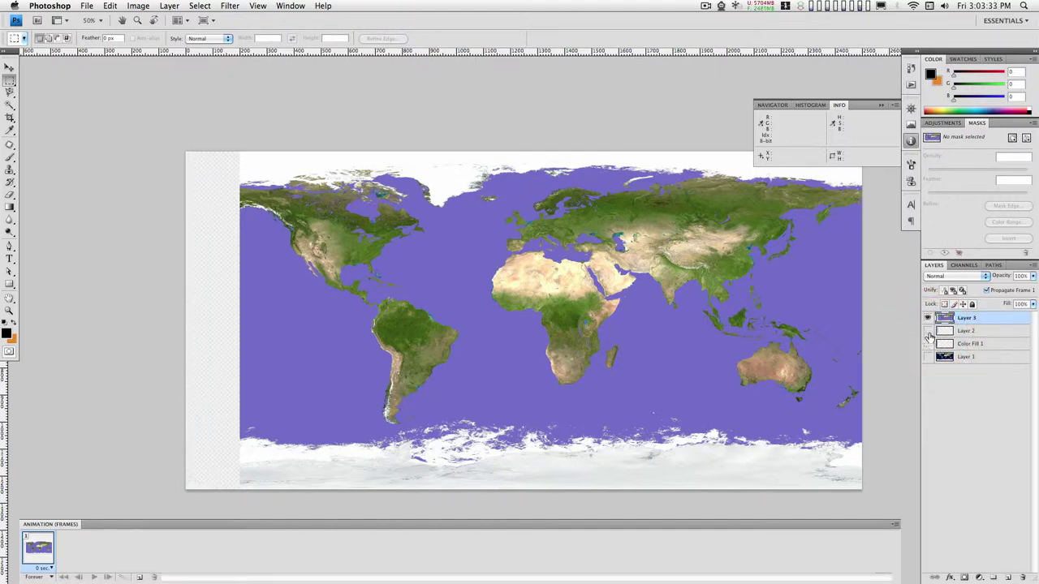
click(927, 344)
click(928, 331)
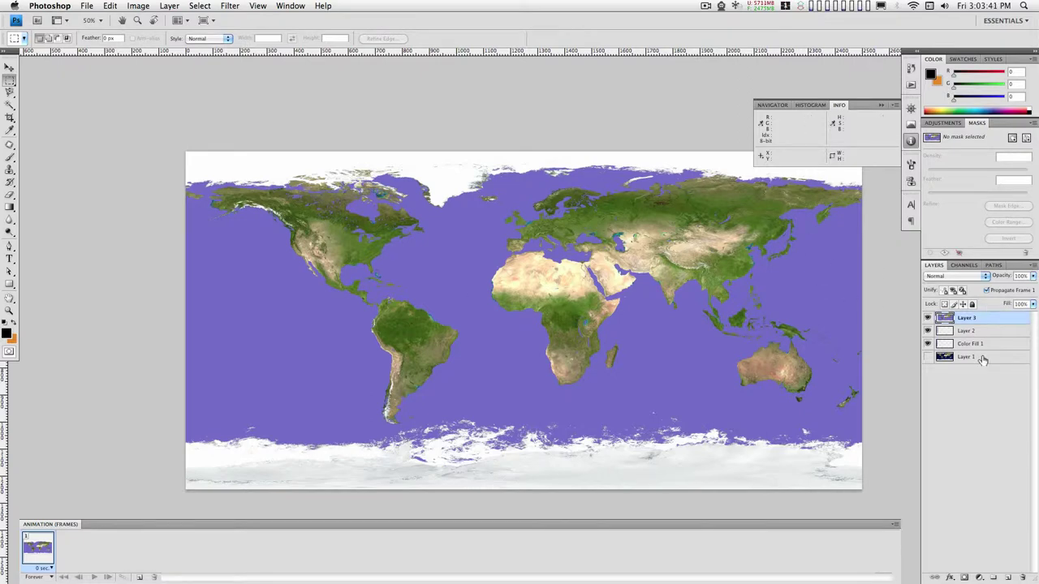
key(shift+Right)
key(super+shift+j)
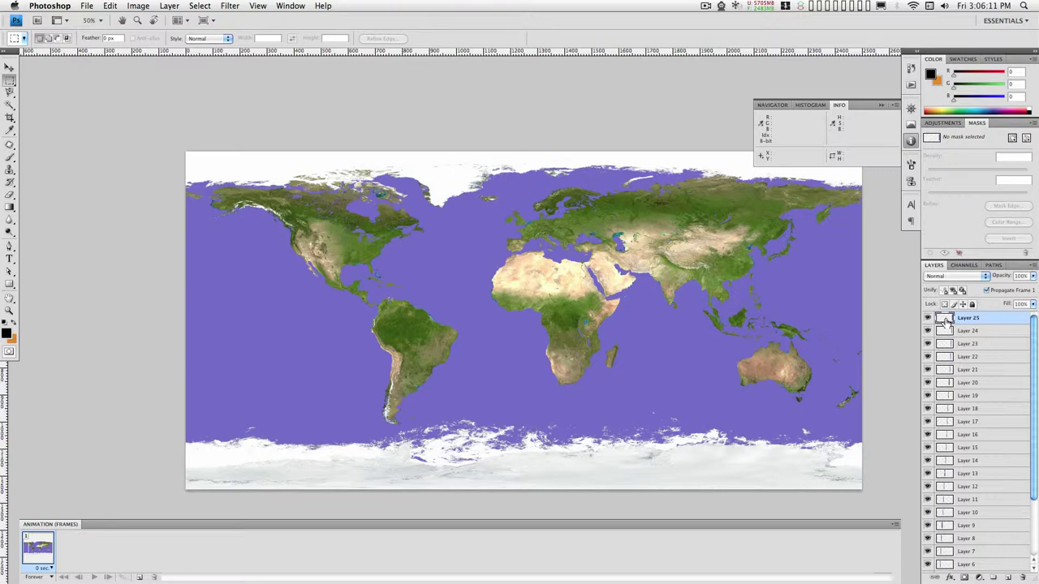
Hide Layer 1 and Shift-select the strip layers from the bottom up to Layer 25.
scroll(998, 559, down, 3)
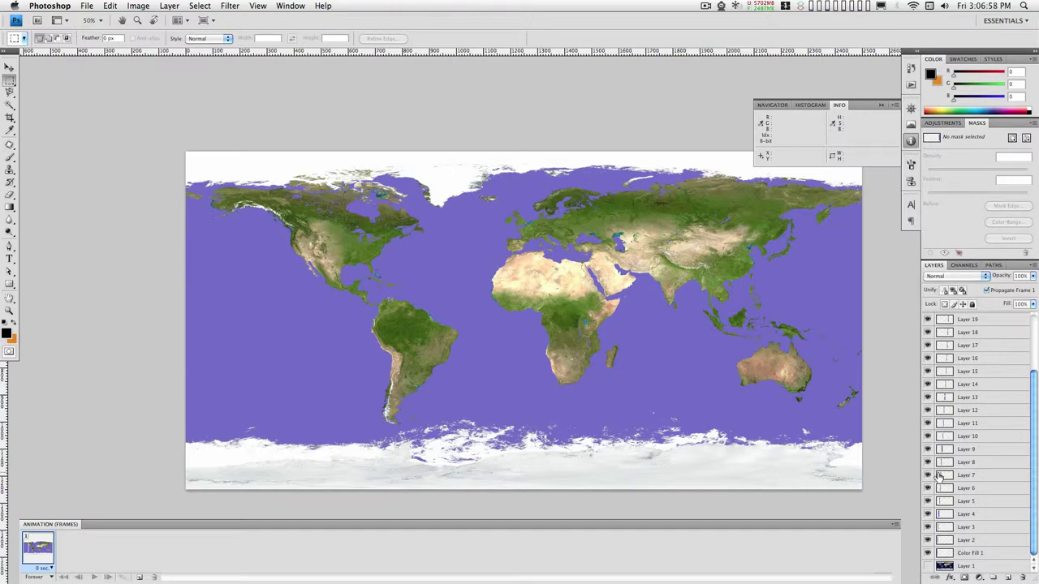
click(928, 568)
click(996, 553)
scroll(977, 381, up, 3)
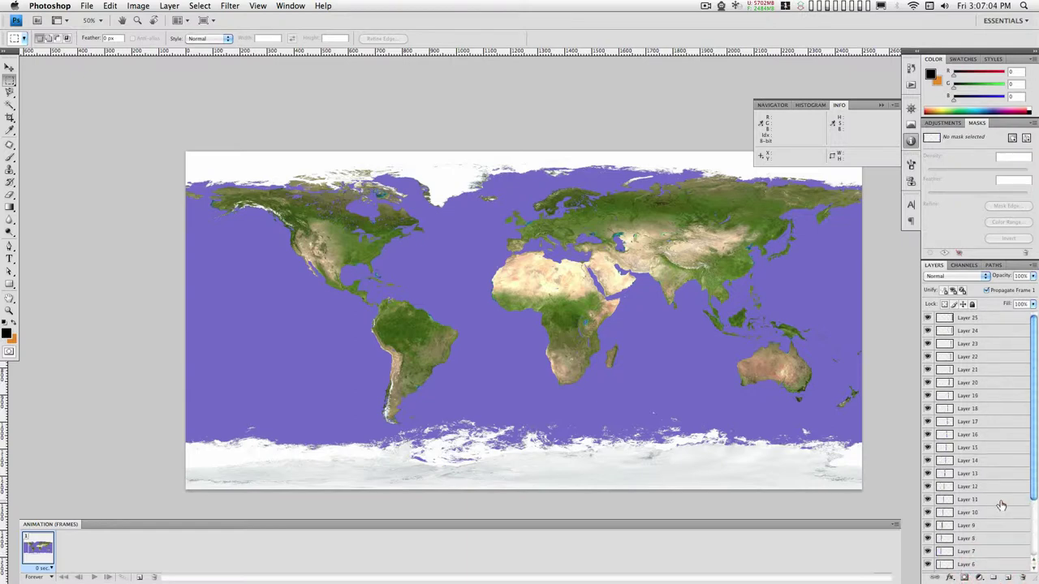
shift+click(995, 319)
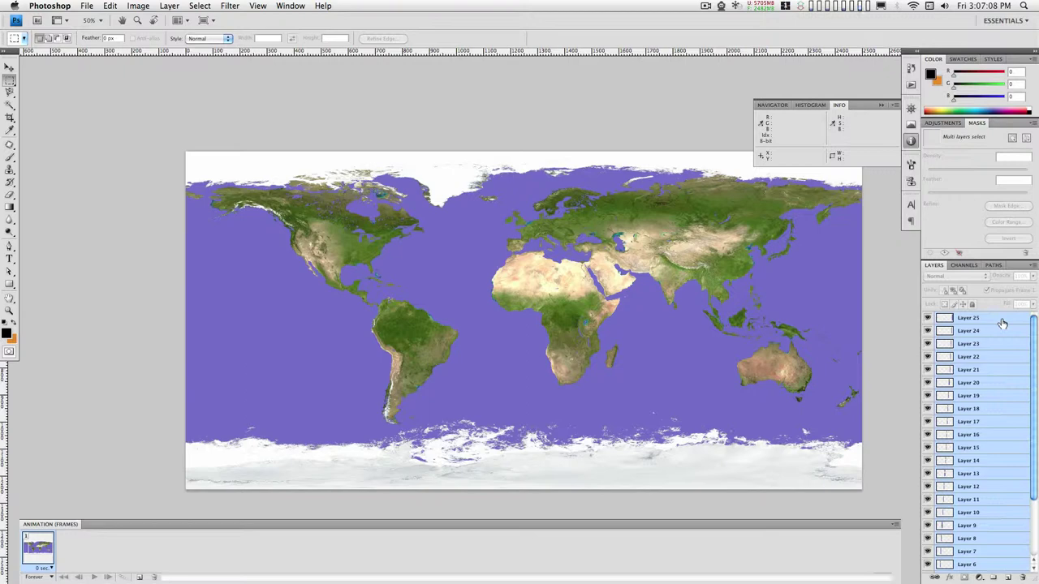
Use Duplicate Layers with Document set to New to copy the selected strips.
right_click(1002, 323)
click(991, 355)
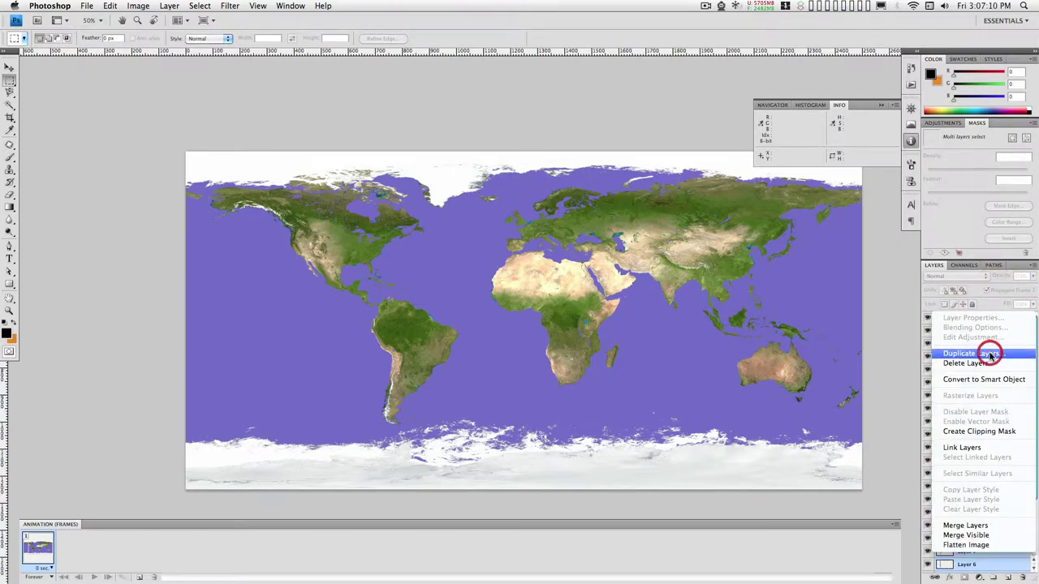
click(479, 237)
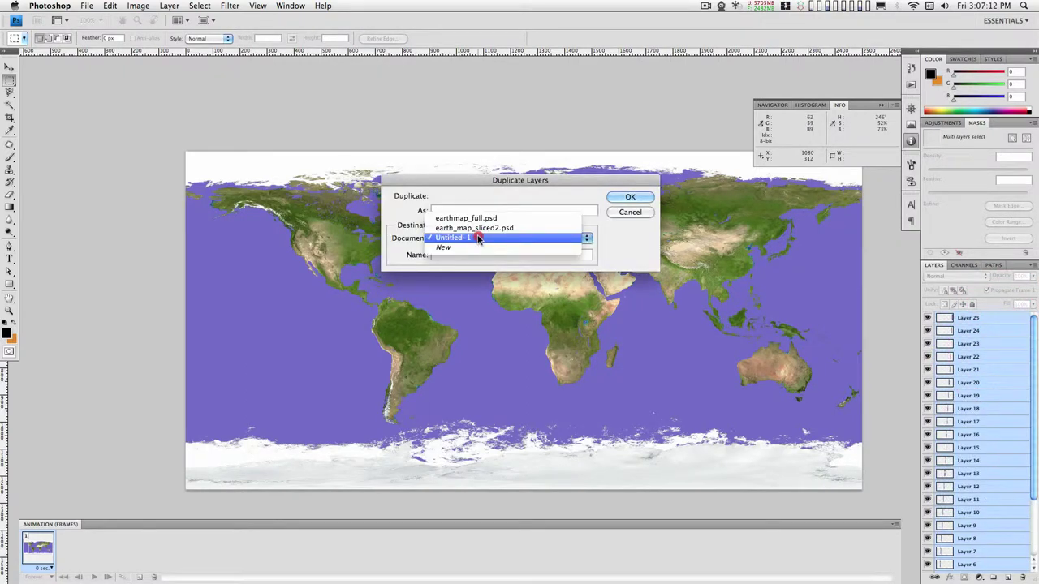
click(478, 246)
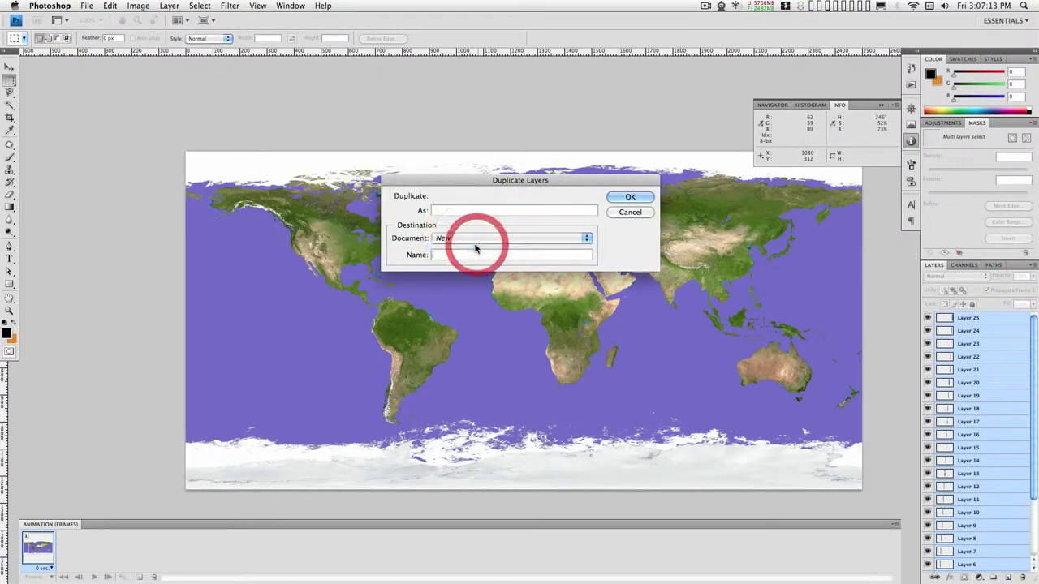
click(631, 199)
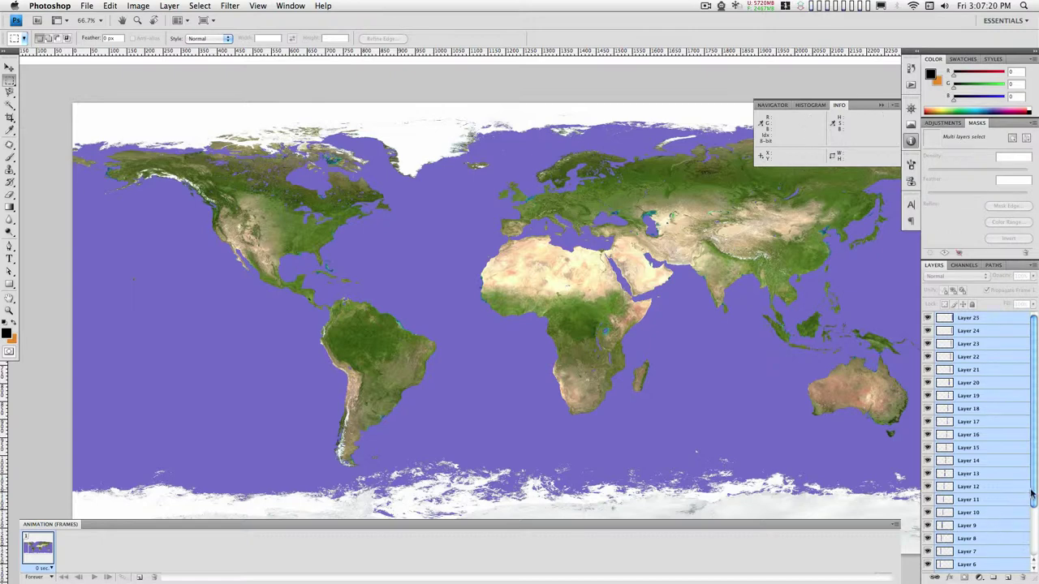
drag(1032, 493, 1028, 406)
Select the whole canvas and align all strip layers to their left edges.
key(super)
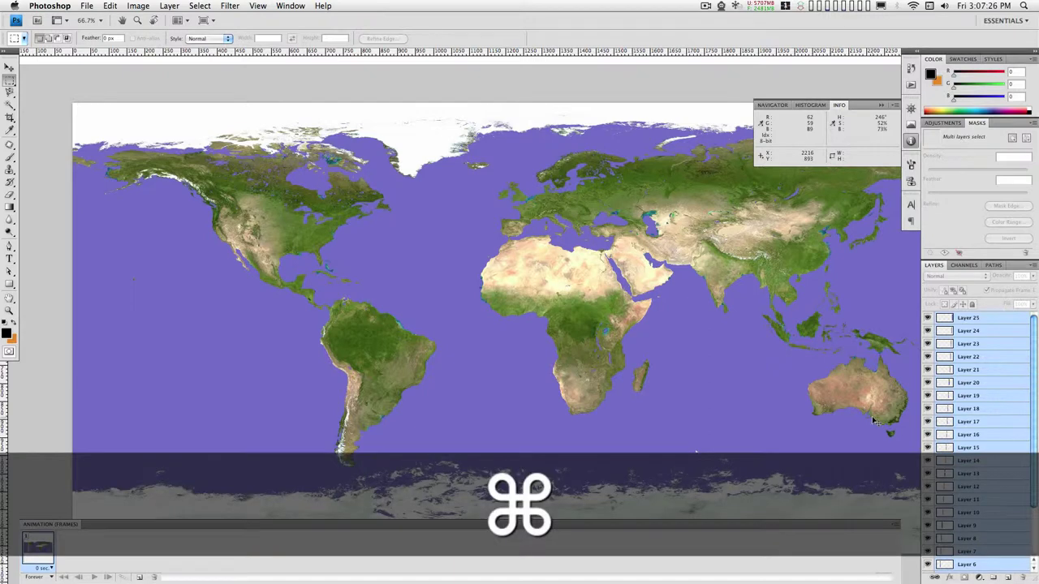
key(super+a)
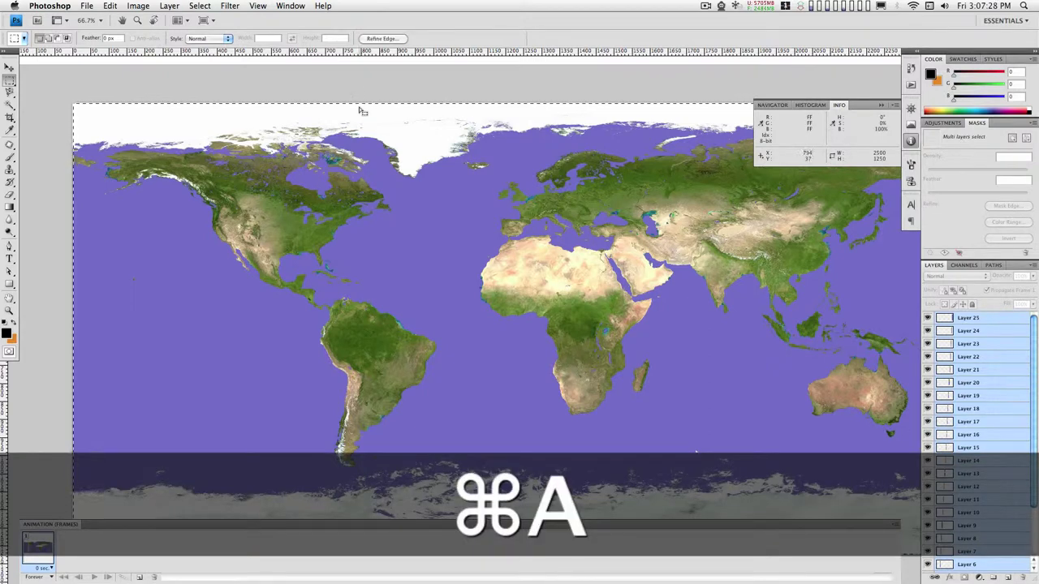
click(169, 6)
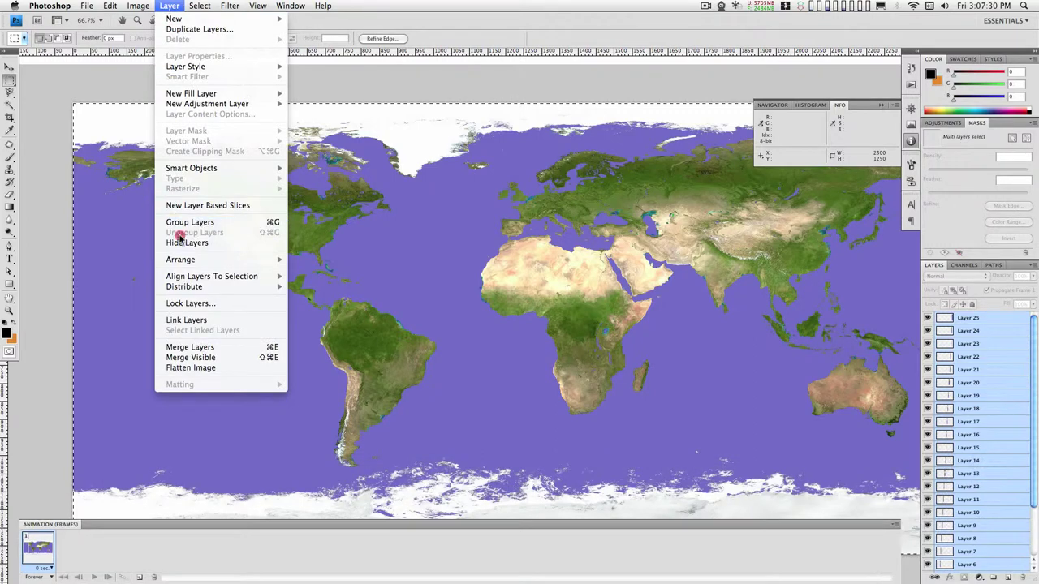
mouse_move(193, 279)
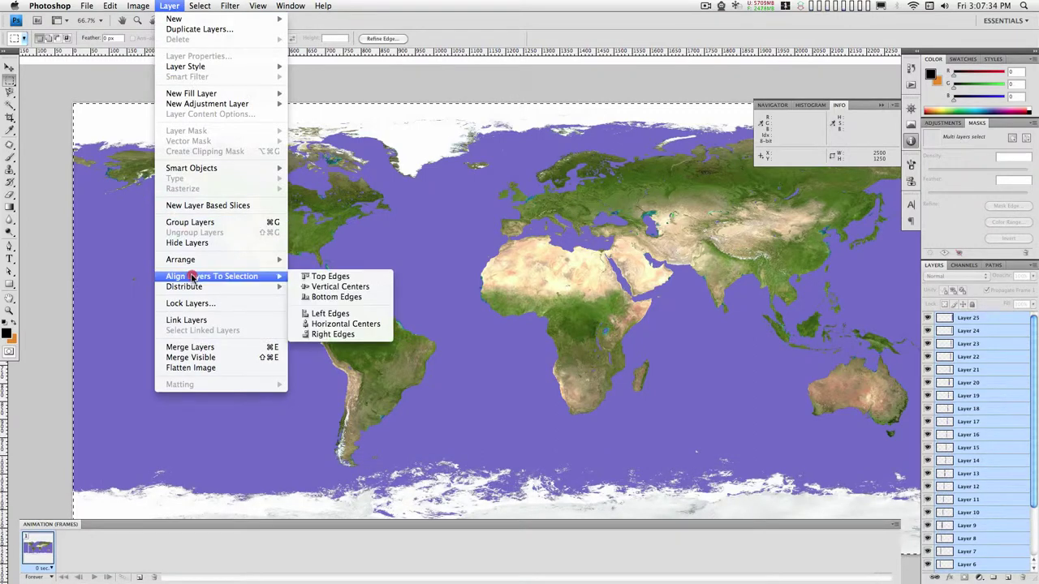
click(349, 309)
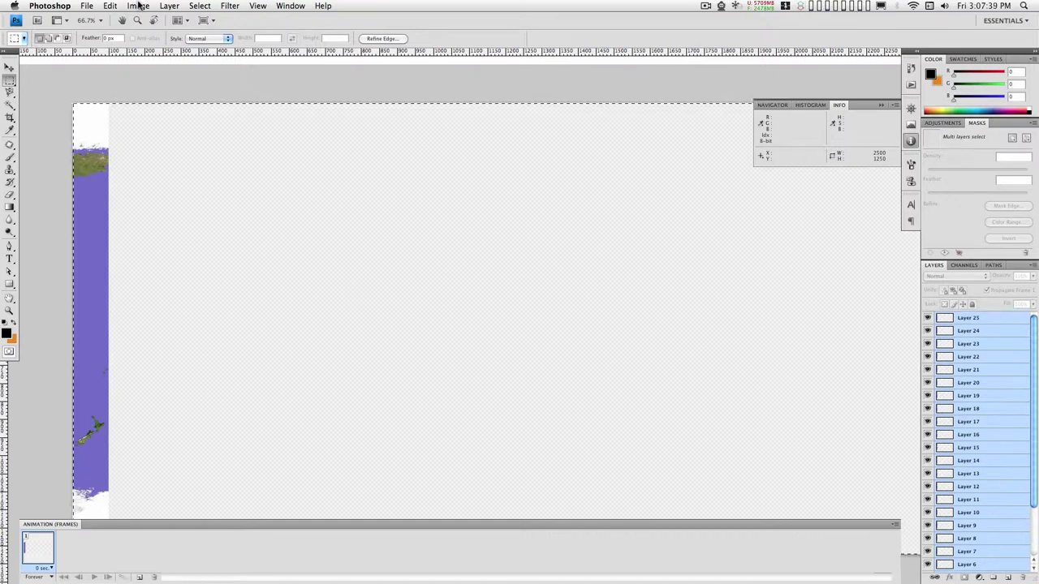
Trim the transparent canvas down to a single 100 × 1250 px strip.
click(135, 6)
click(153, 132)
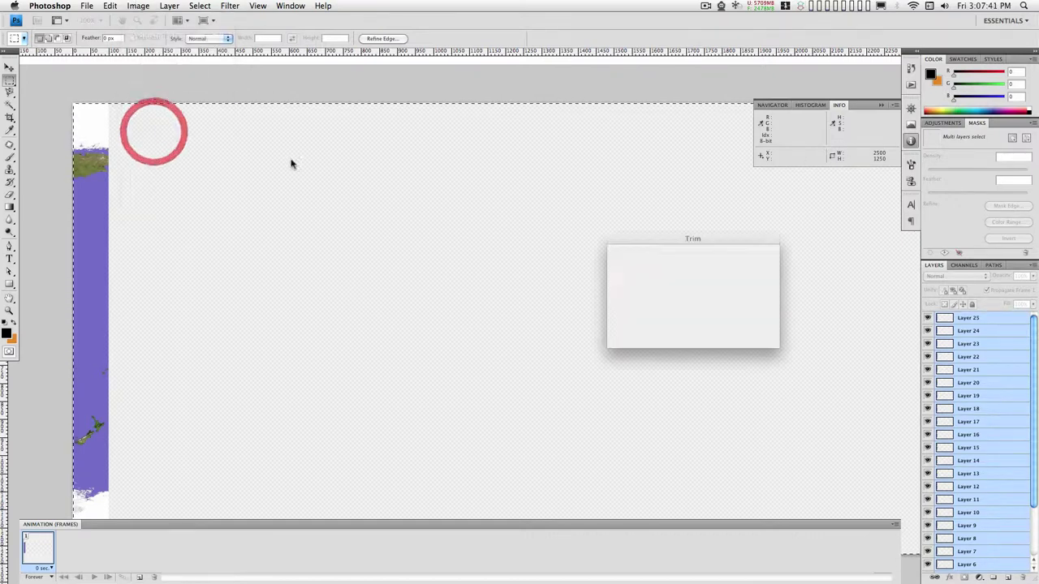
click(748, 259)
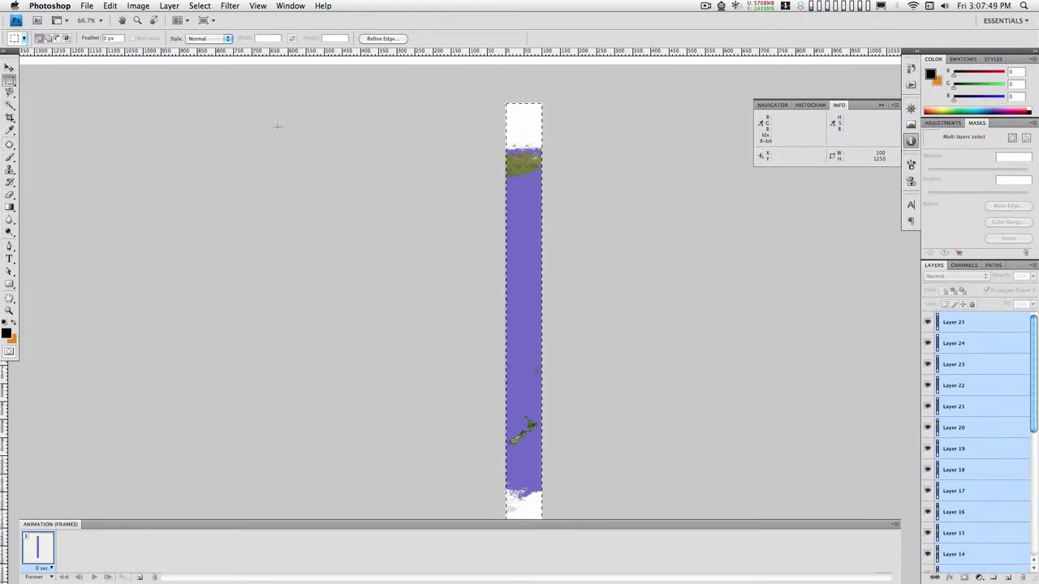
Make 25 animation frames from the strip layers, then play and stop the preview.
click(297, 6)
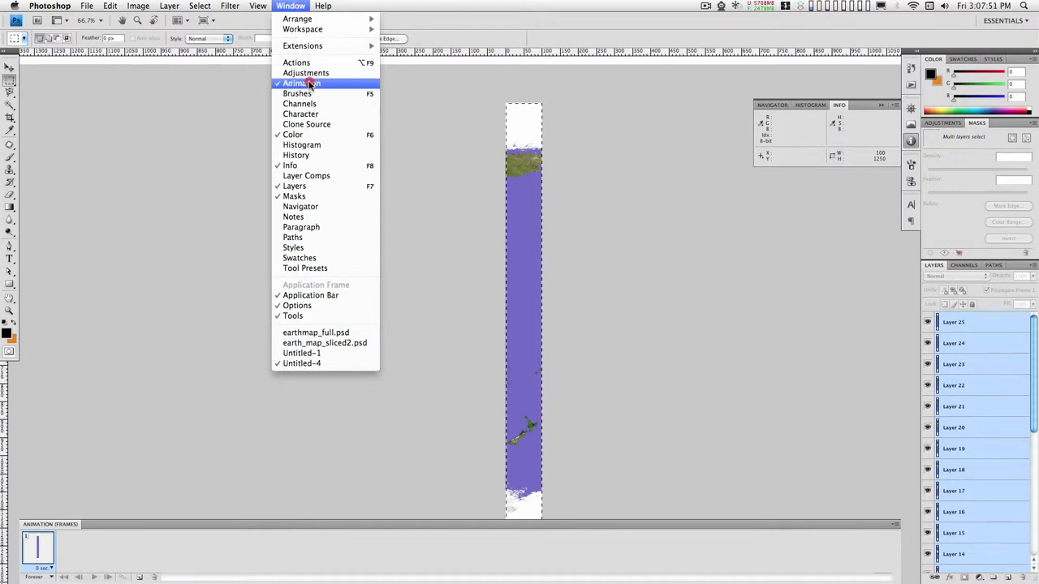
click(297, 5)
key(Tab)
key(Tab)
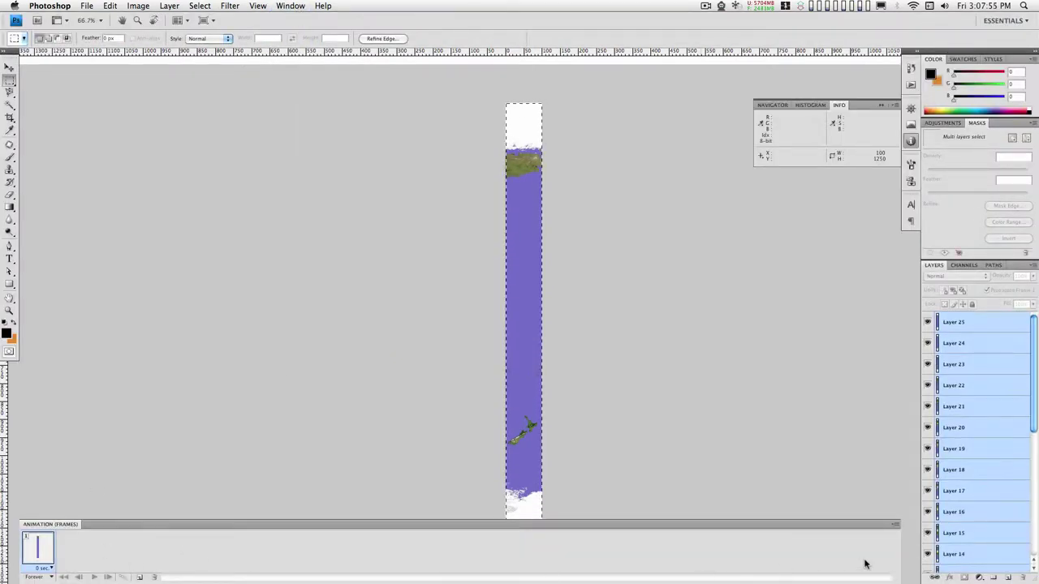
click(894, 525)
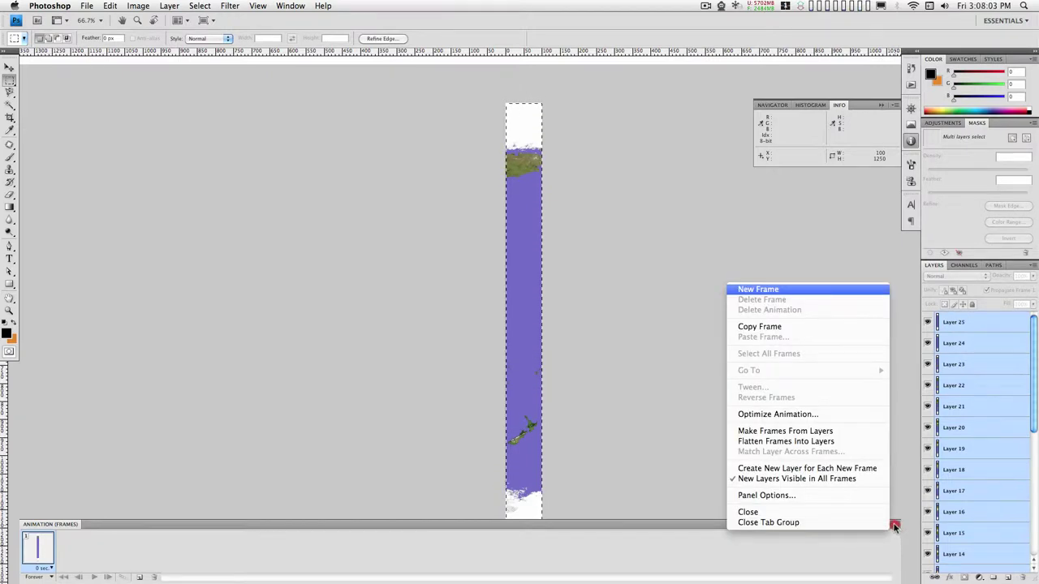
click(828, 433)
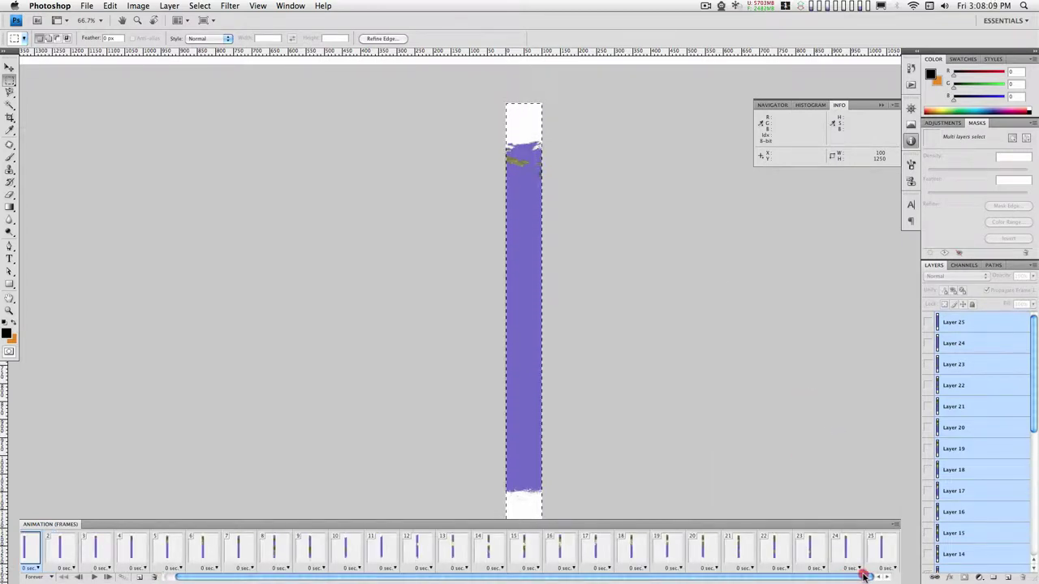
click(814, 578)
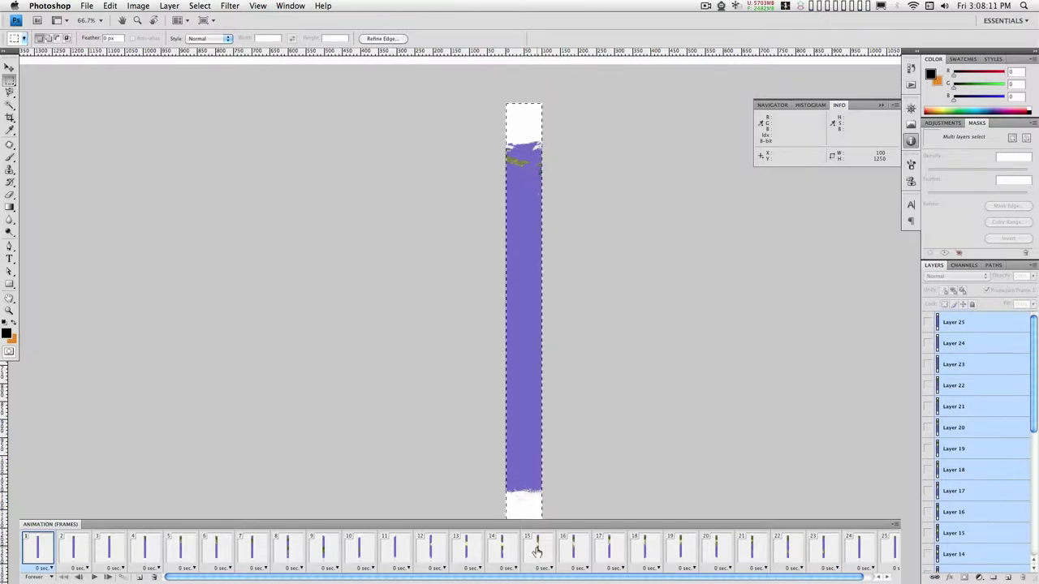
click(94, 577)
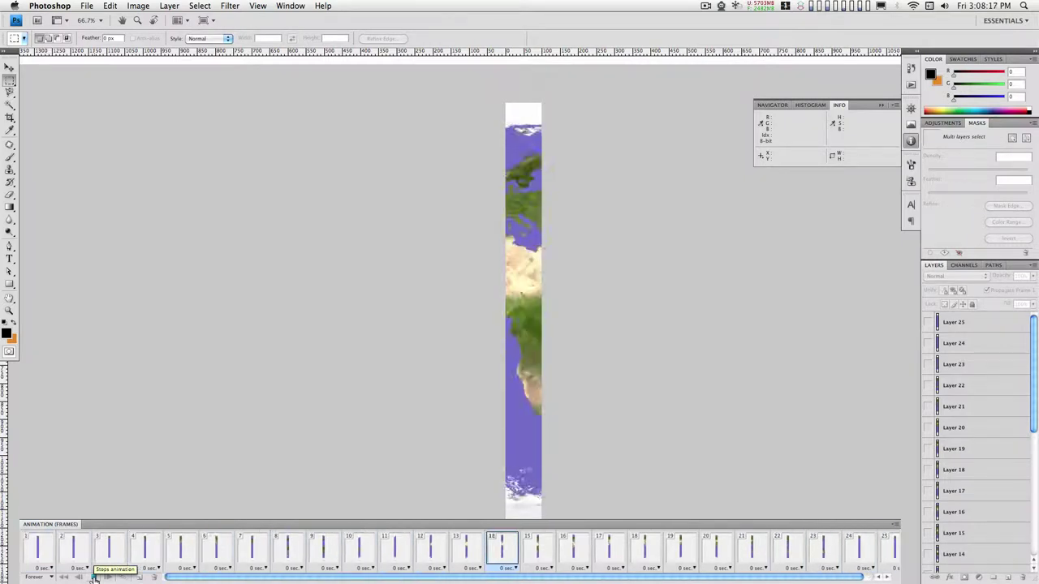
click(94, 577)
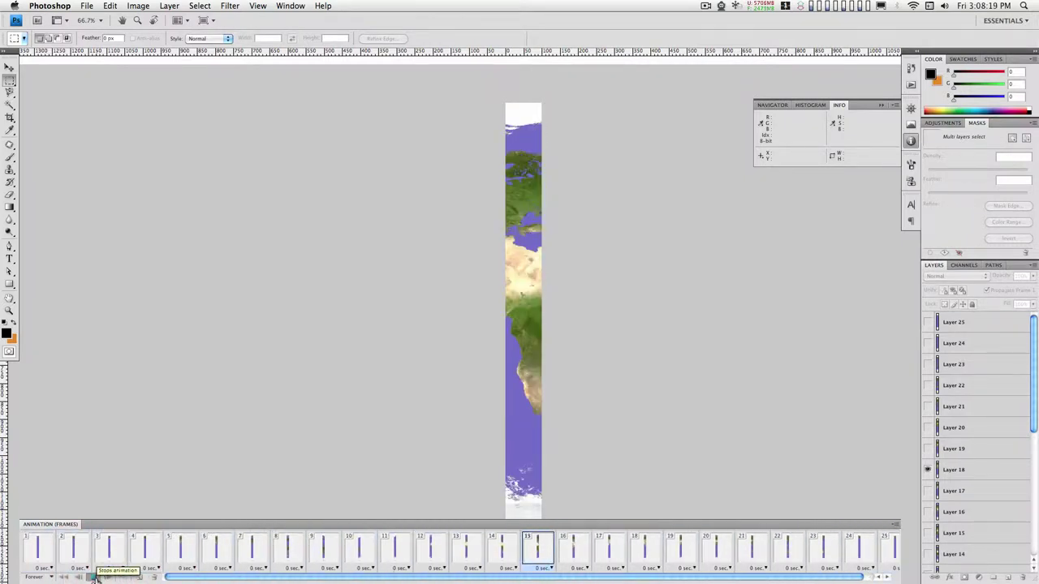
click(94, 577)
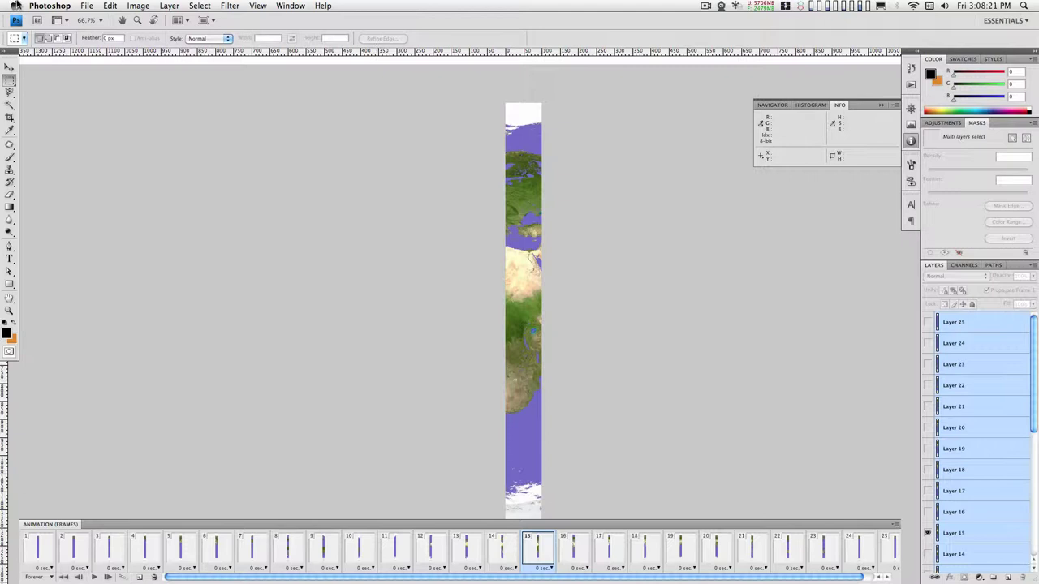
Open Photoshop's Render Video dialog and its QuickTime movie settings.
click(87, 7)
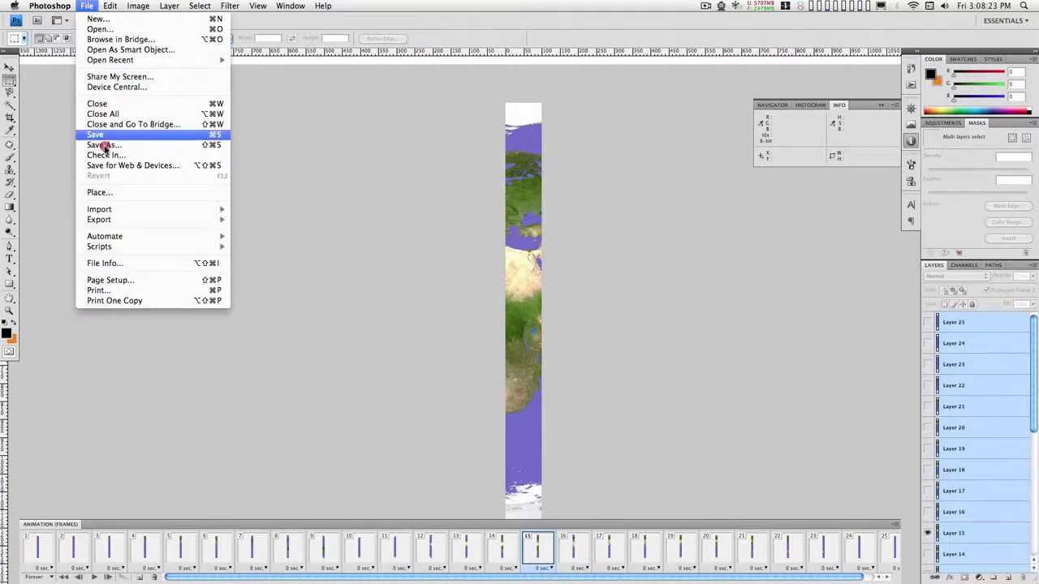
click(102, 220)
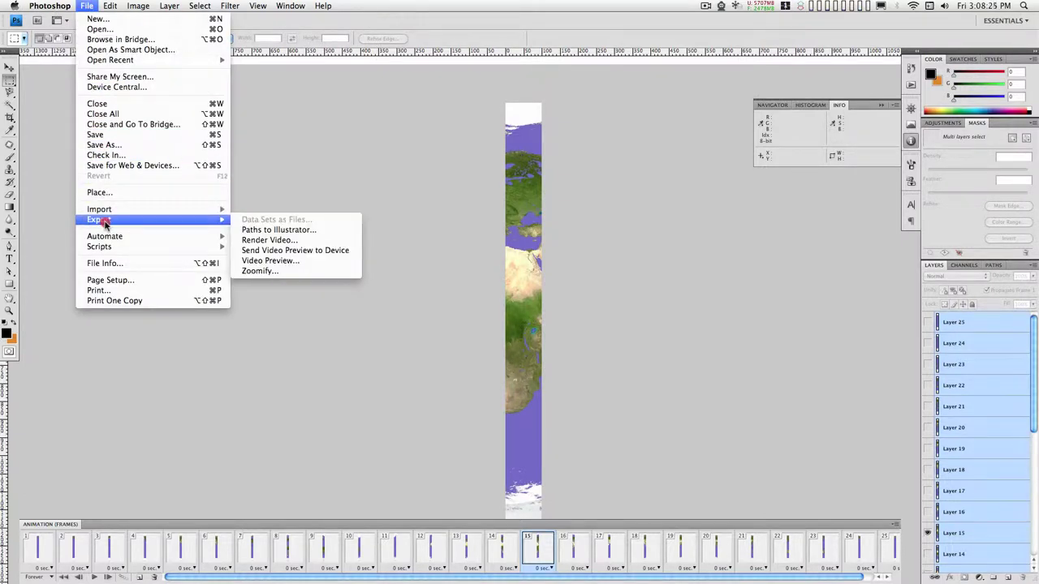
click(278, 238)
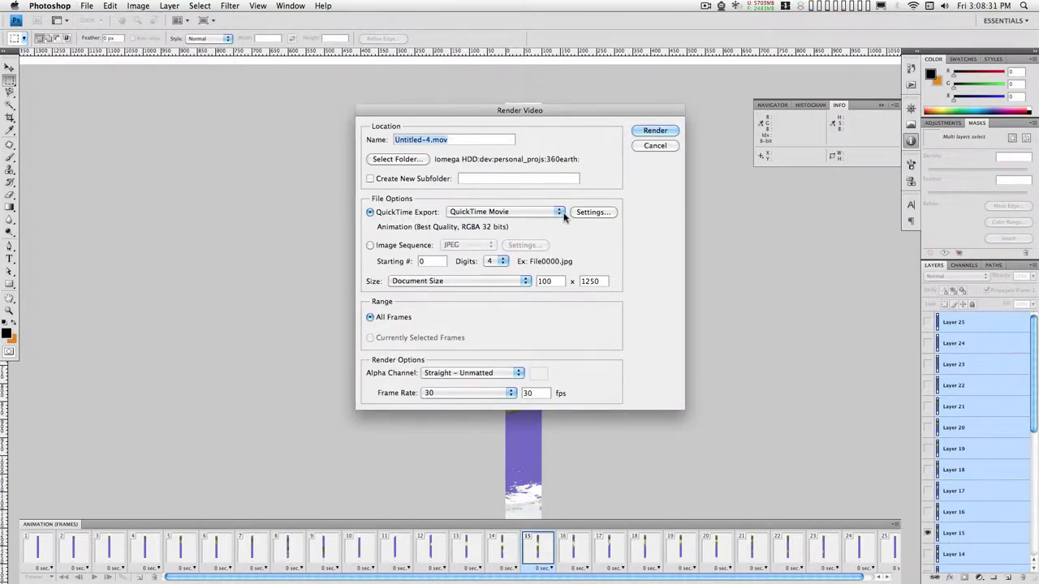
click(596, 212)
Choose Animation compression at 30 fps with automatic key frames and Best quality.
click(464, 111)
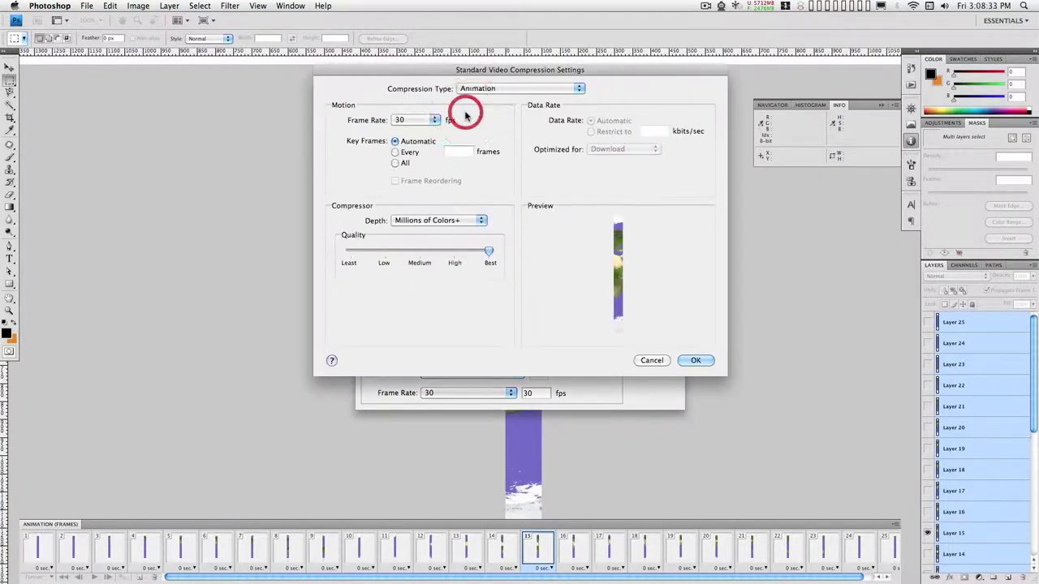
click(523, 88)
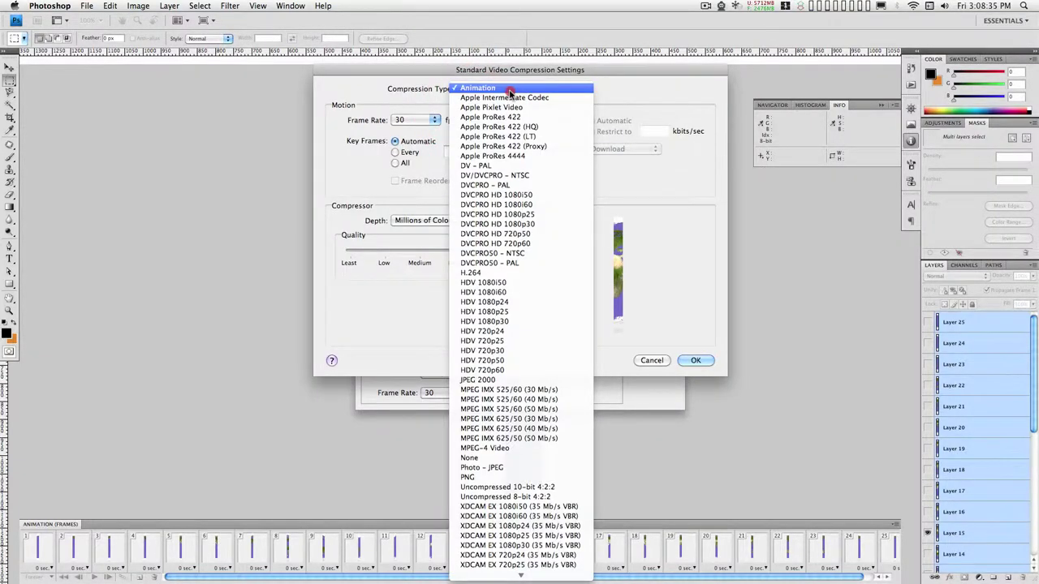
click(511, 94)
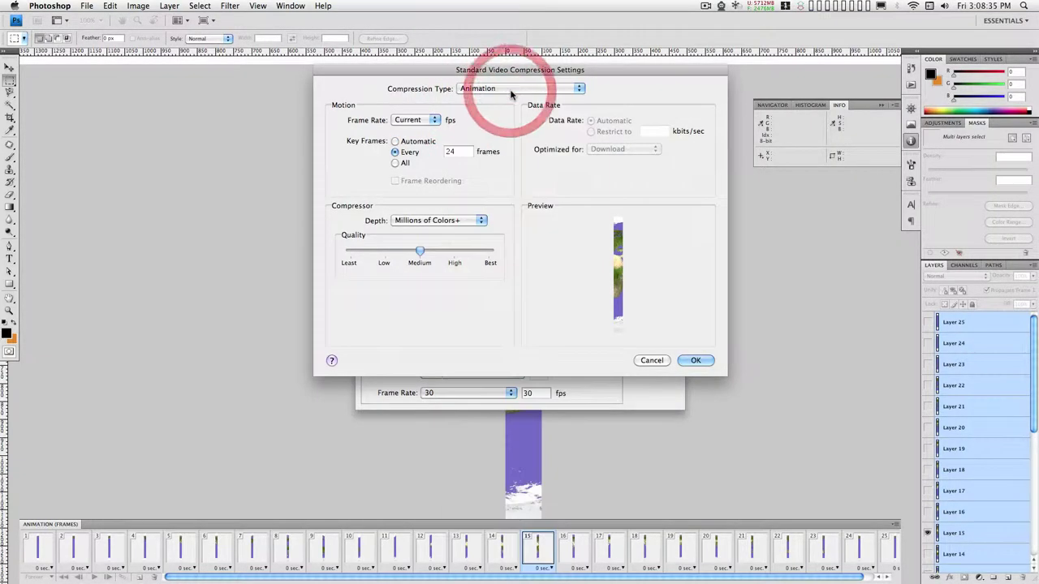
click(421, 122)
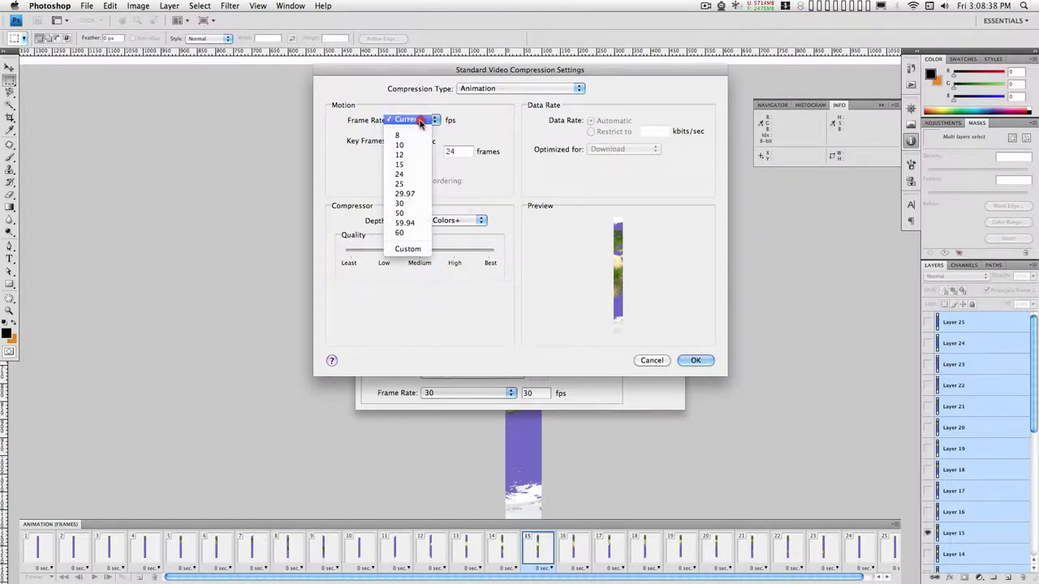
click(414, 203)
click(418, 140)
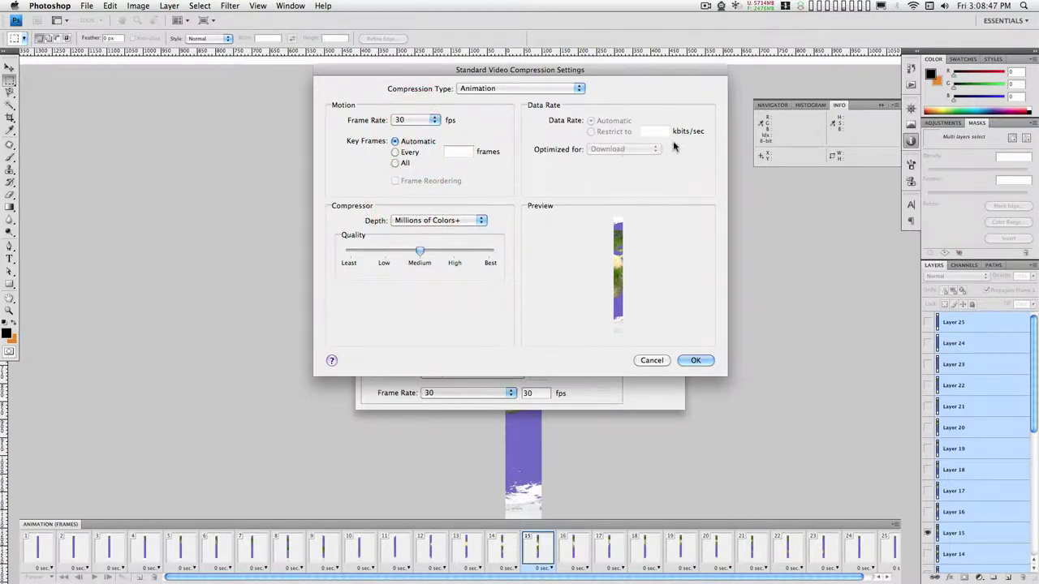
drag(420, 253, 520, 250)
click(690, 361)
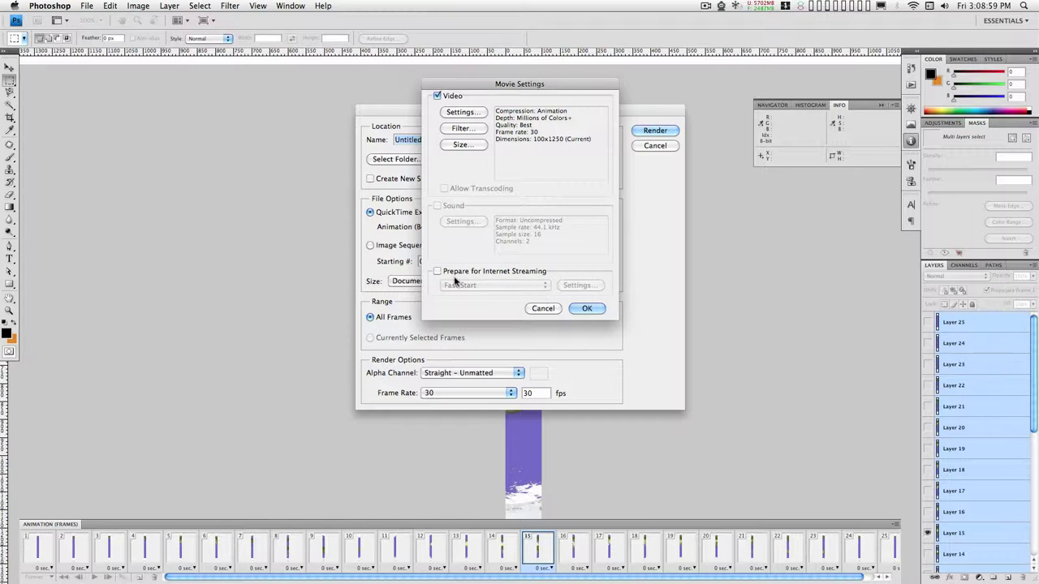
Confirm the movie settings and name the output 'earth pieces'.
click(587, 309)
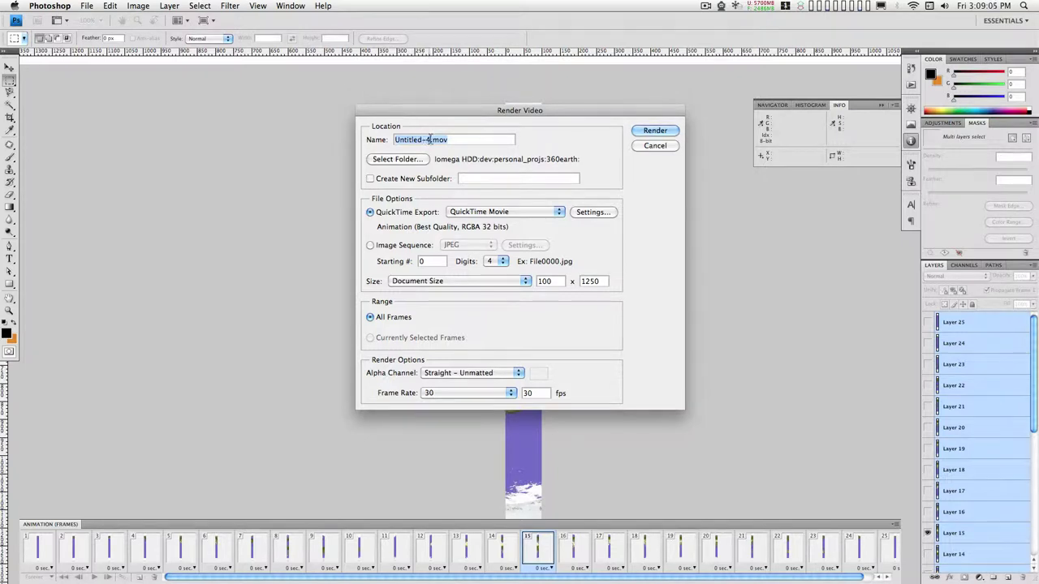
click(331, 142)
text(eat)
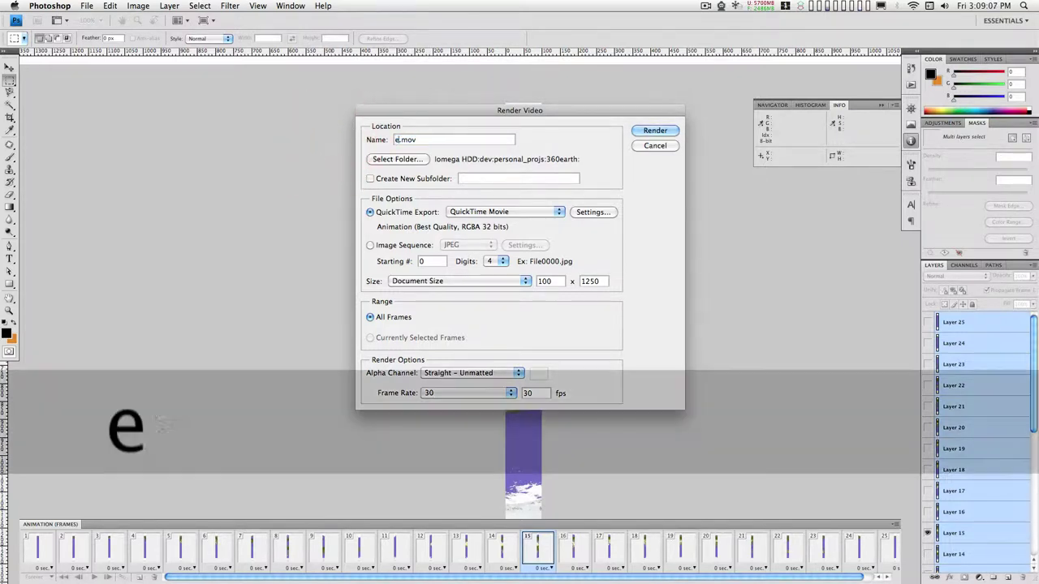
text(th p)
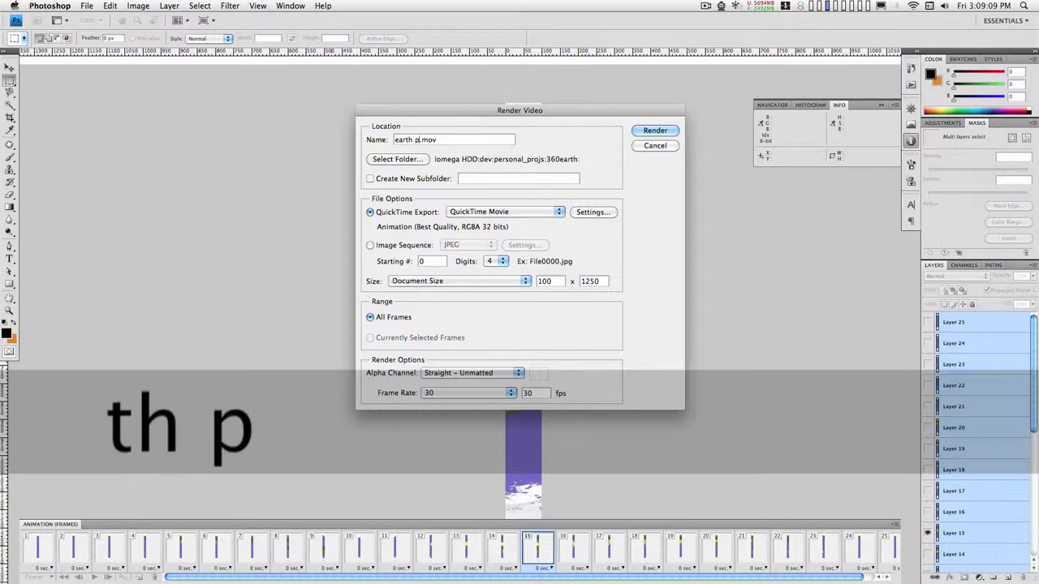
text(ieces)
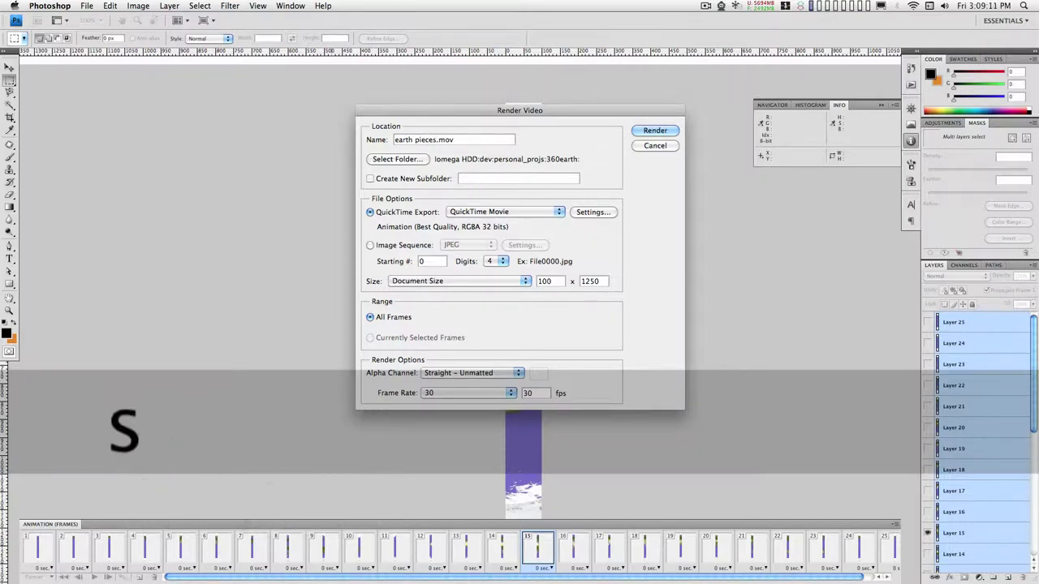
Create a 'demo' folder as the destination and render the movie.
click(397, 159)
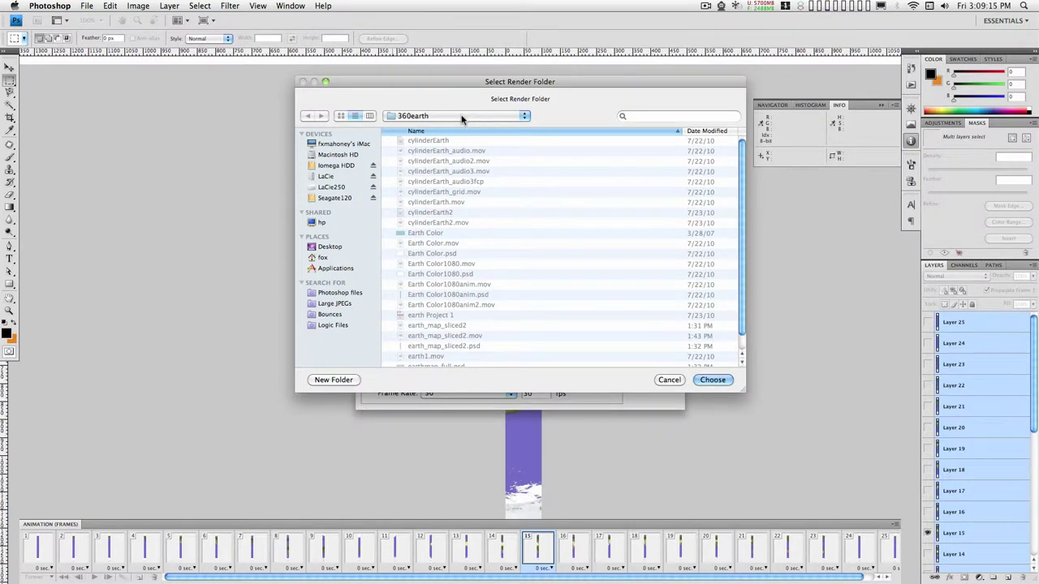
click(333, 379)
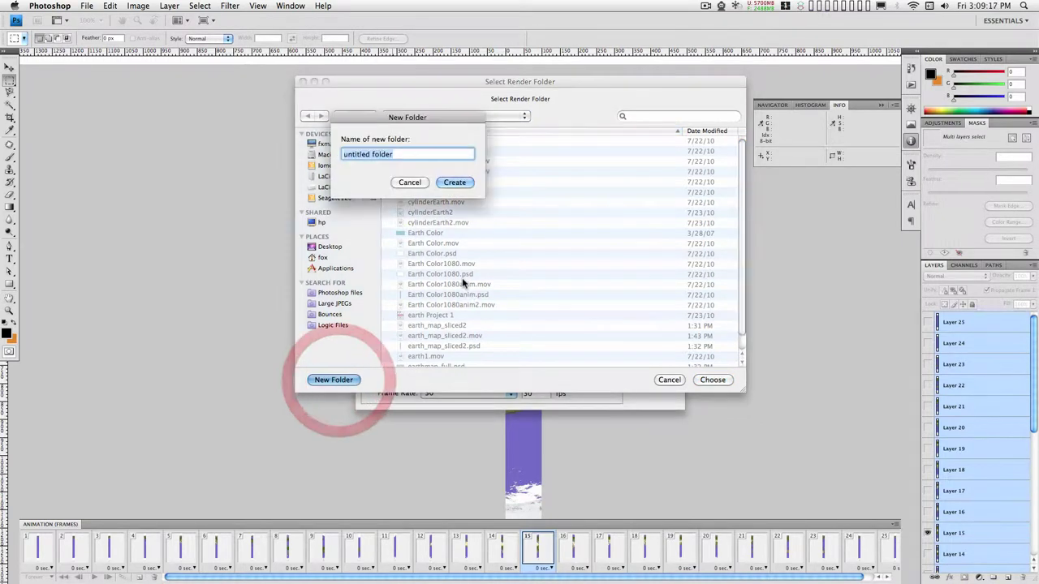
text(demo)
key(Return)
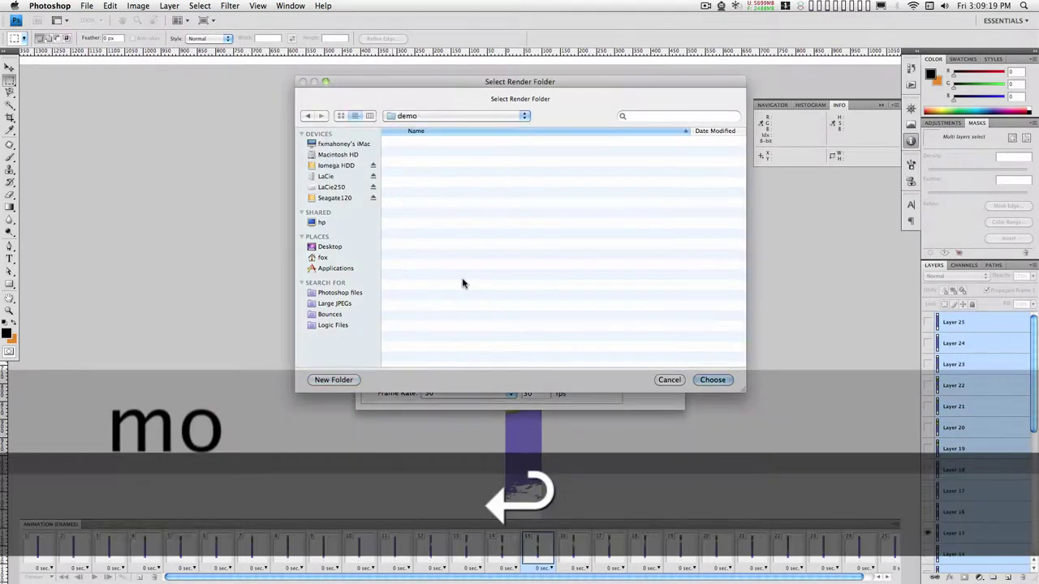
click(719, 379)
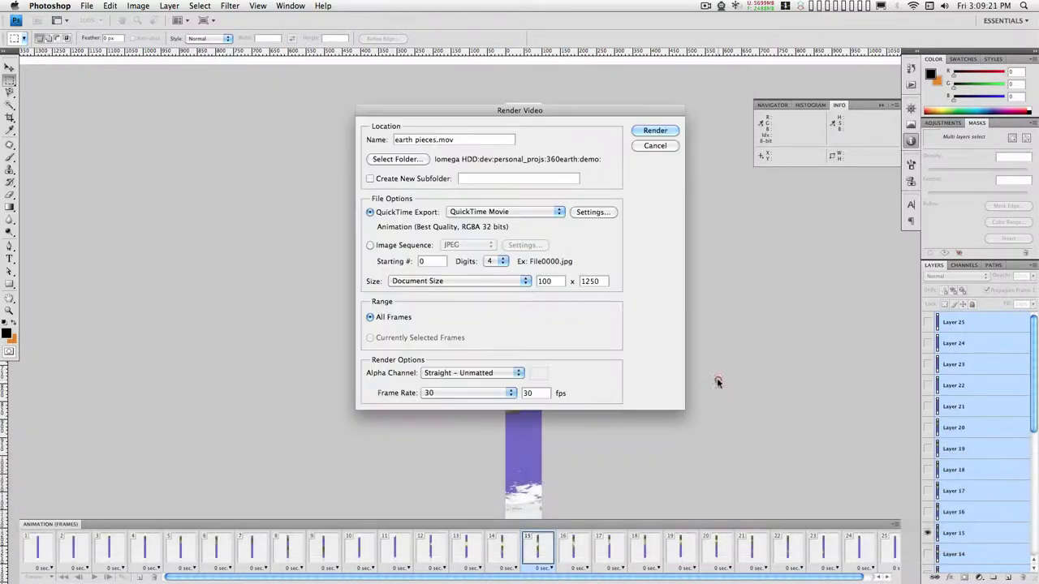
click(654, 131)
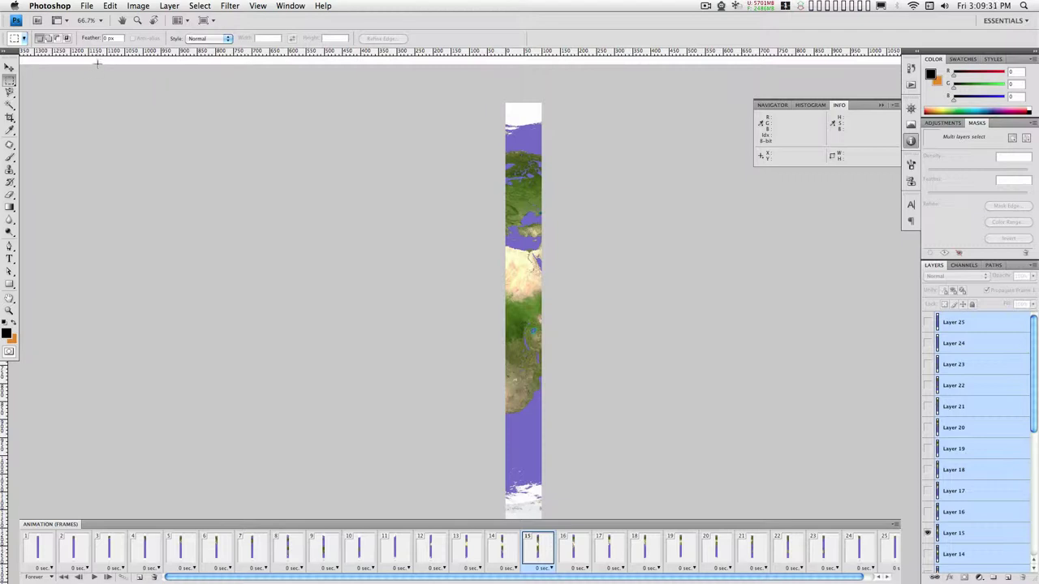
Hide Photoshop and switch to Motion from the Dock.
click(61, 9)
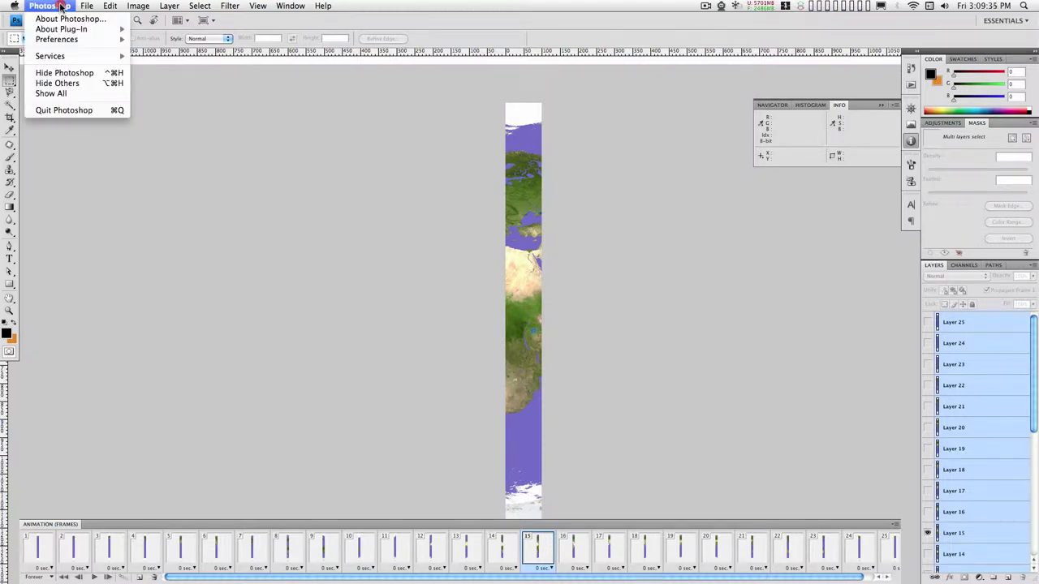
click(65, 73)
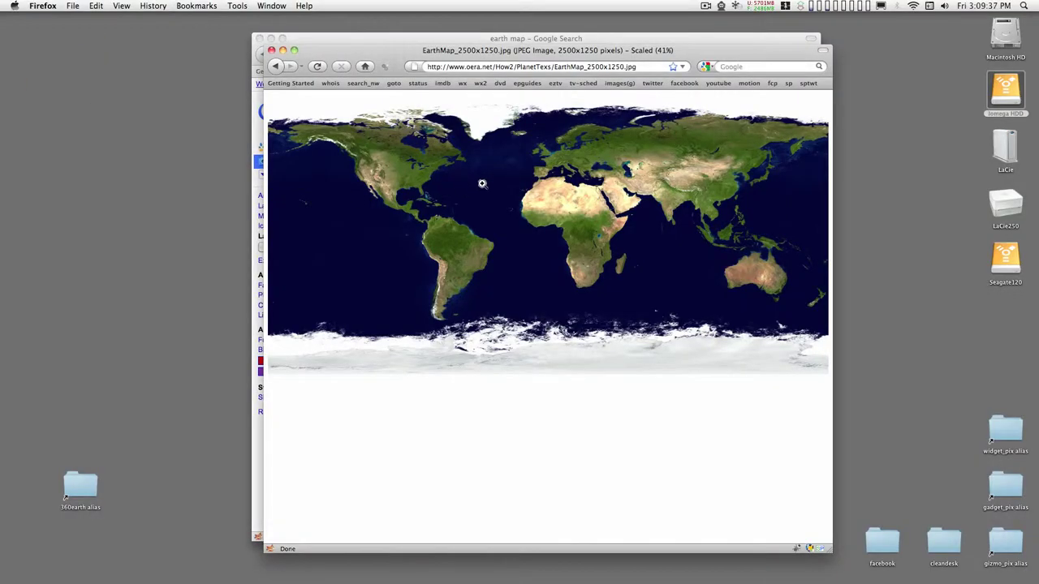
mouse_move(3, 239)
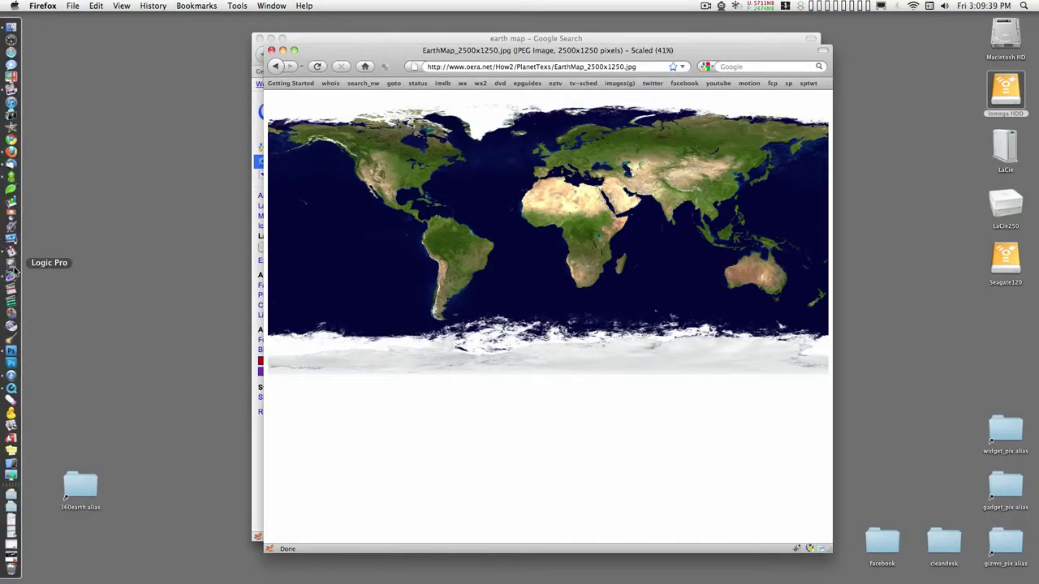
click(11, 268)
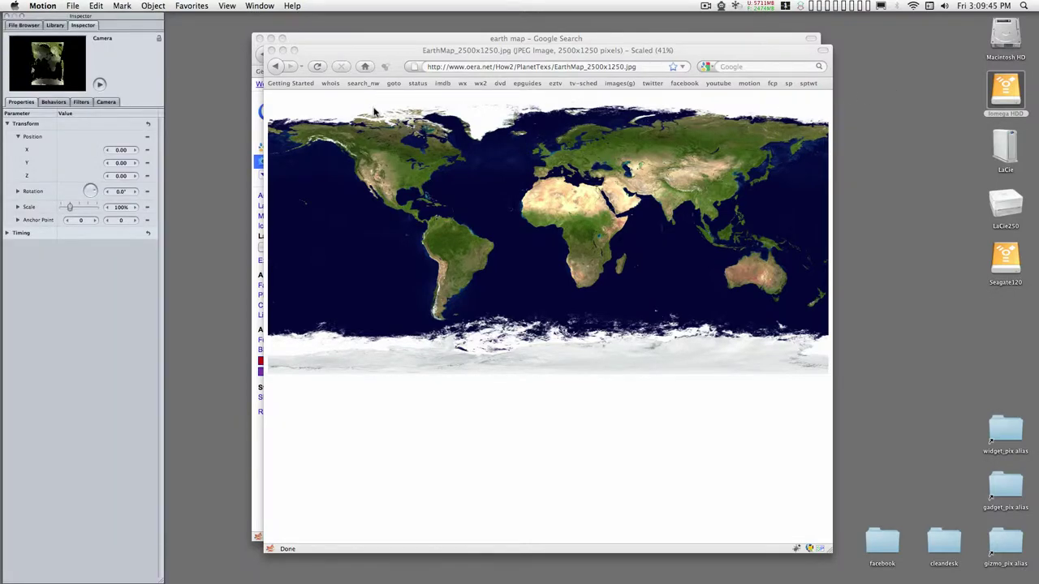
Create a new Motion project with the Broadcast HD 1080p30 preset.
key(super+n)
drag(593, 88, 556, 108)
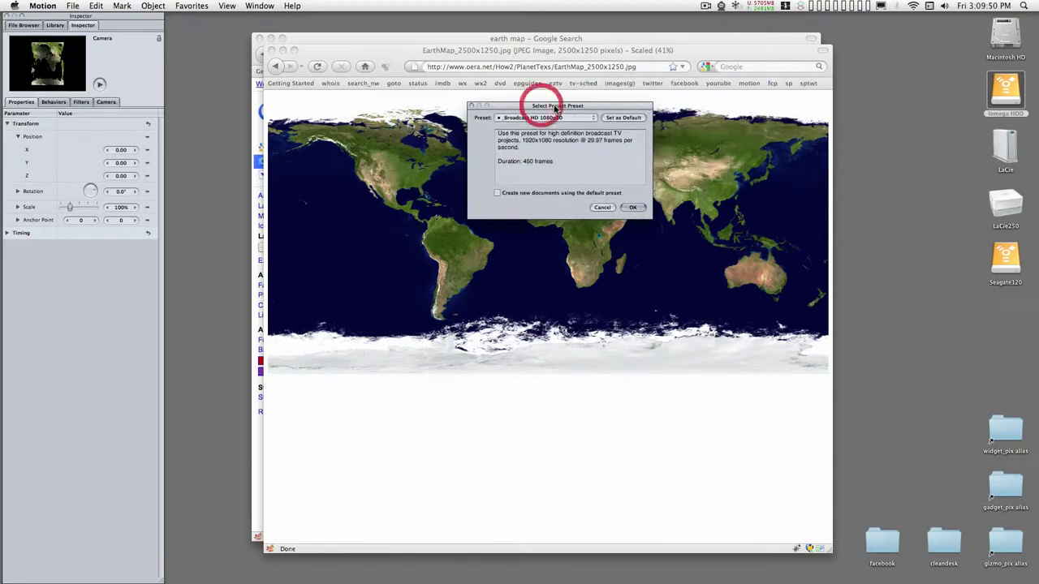
click(635, 208)
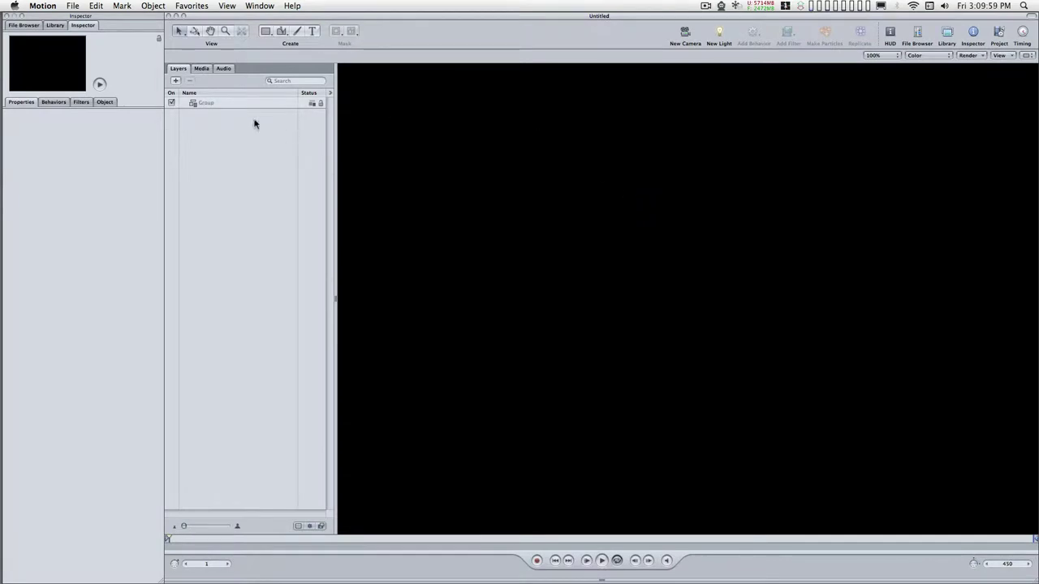
Open the demo folder in the File Browser and drag earth pieces.mov onto the canvas.
click(24, 26)
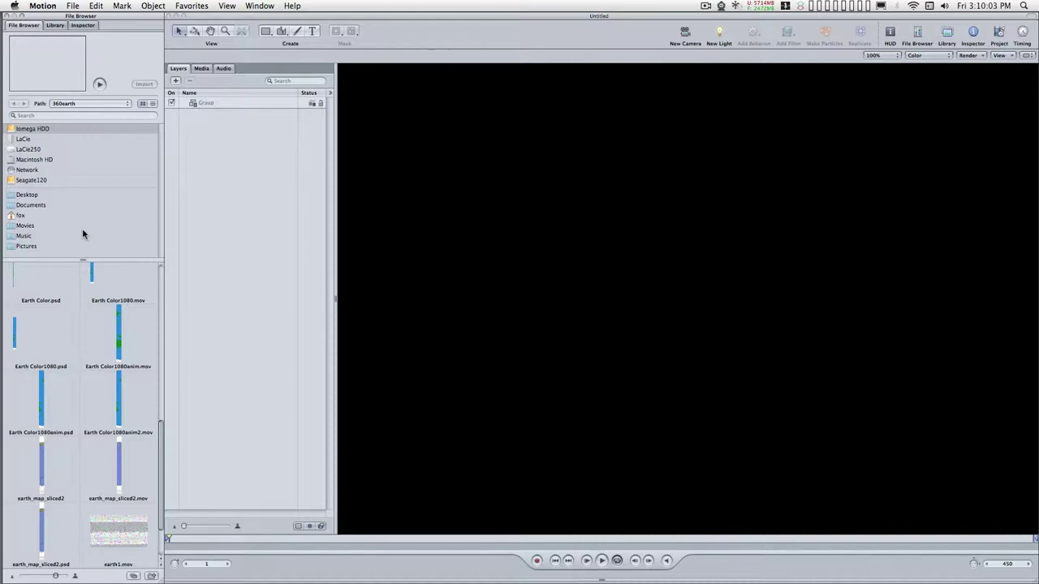
scroll(58, 314, up, 10)
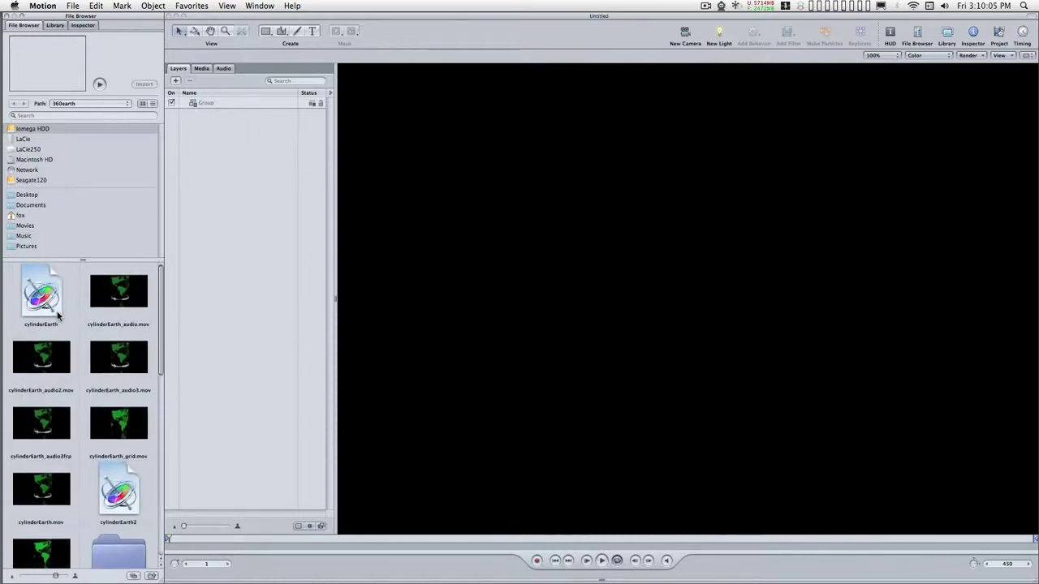
scroll(58, 315, down, 2)
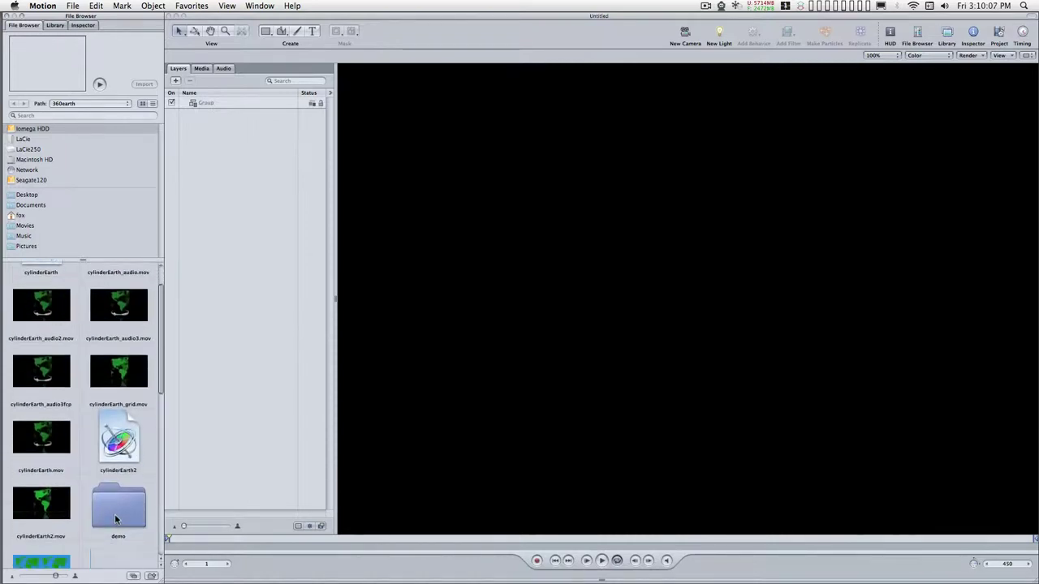
double_click(114, 514)
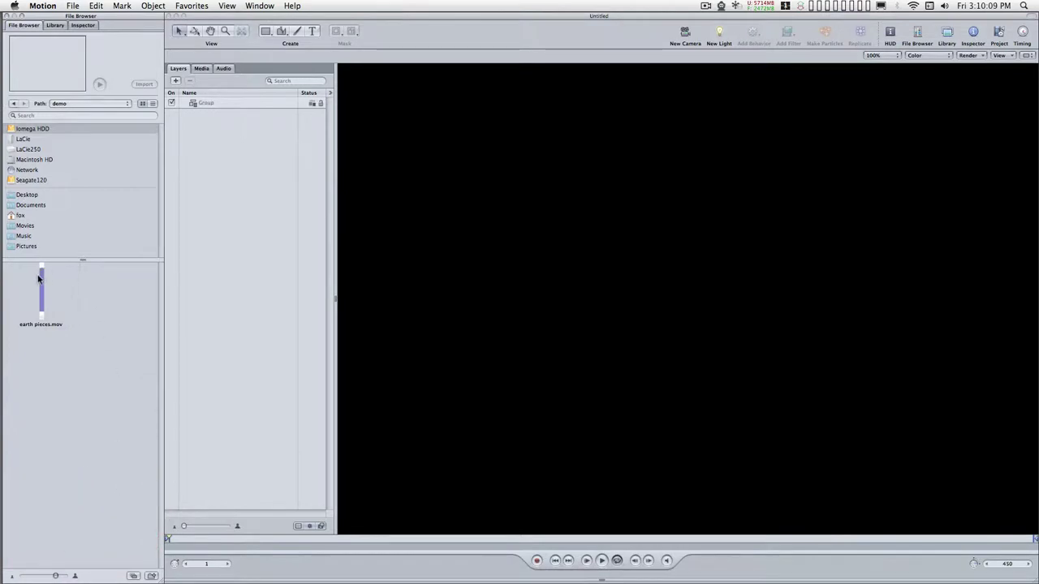
drag(42, 281, 690, 278)
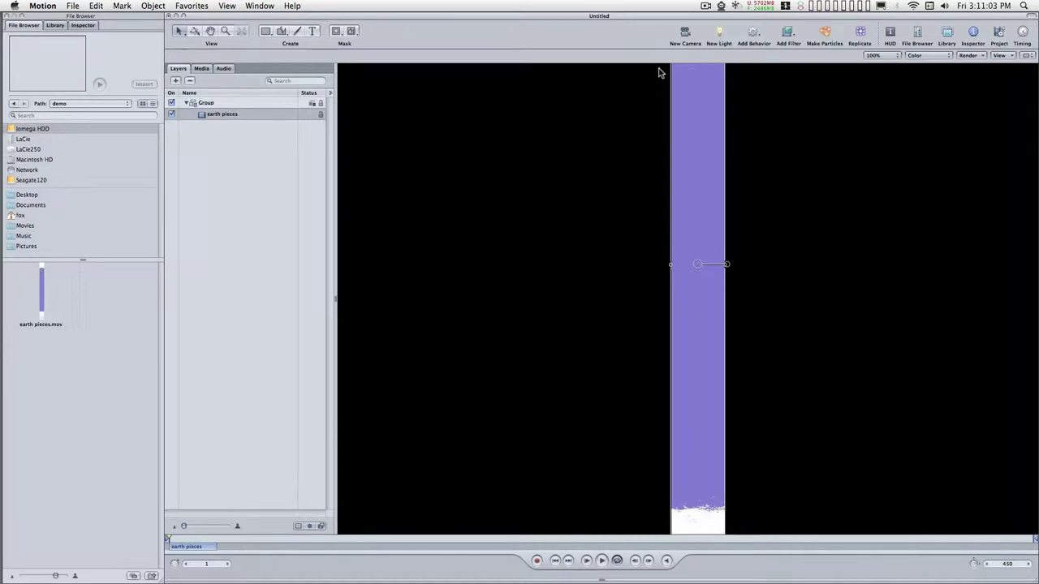
Add a 3D camera, replicate the earth pieces layer, and make the replicator 3D.
click(686, 35)
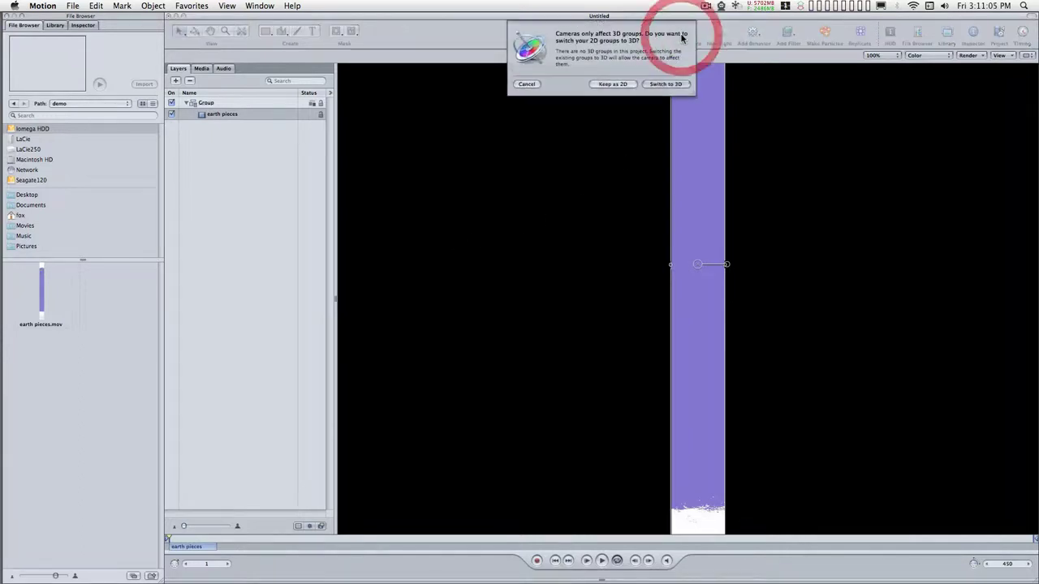
click(679, 86)
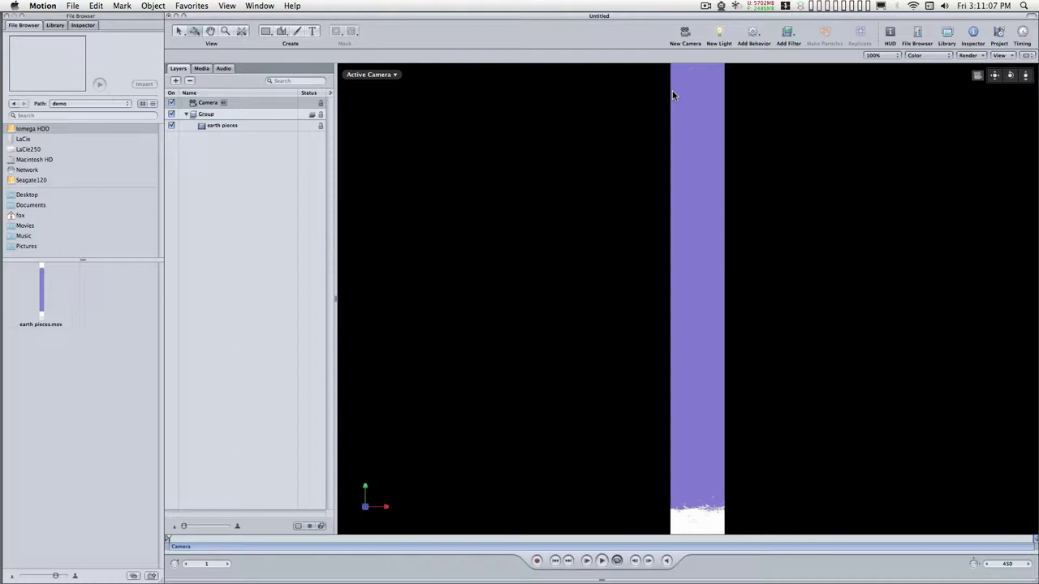
click(243, 126)
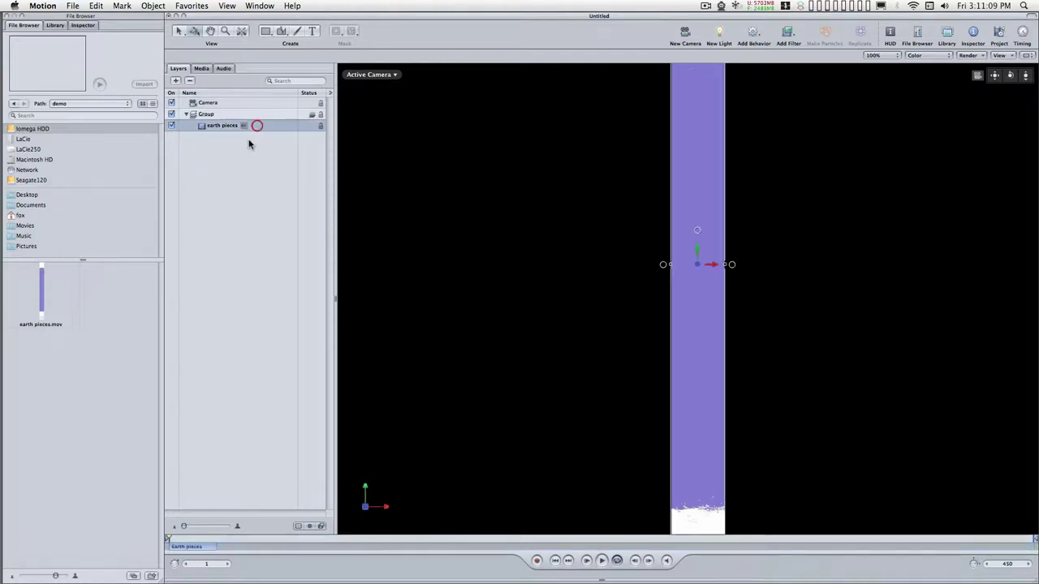
click(860, 34)
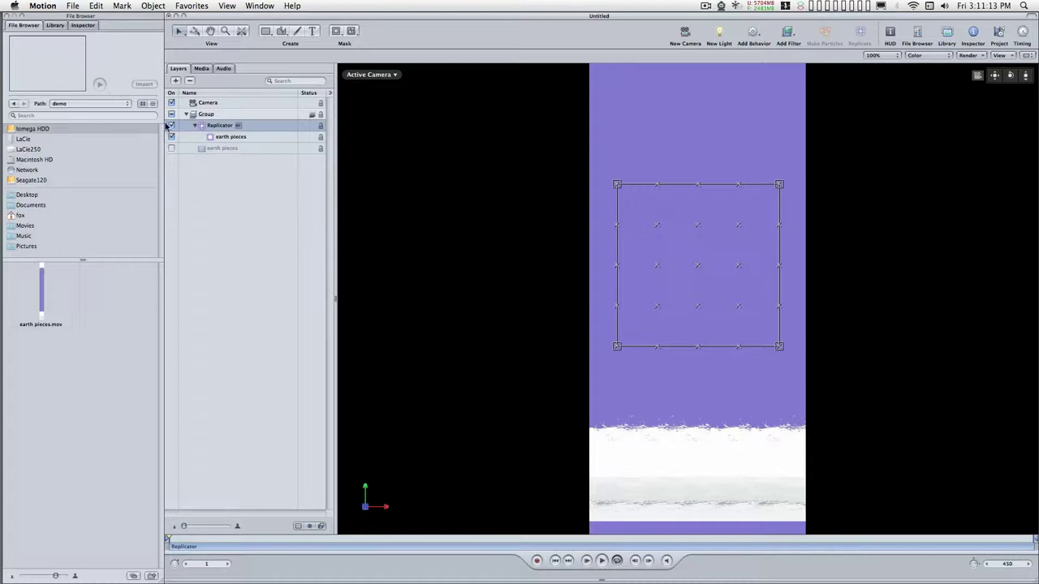
click(89, 26)
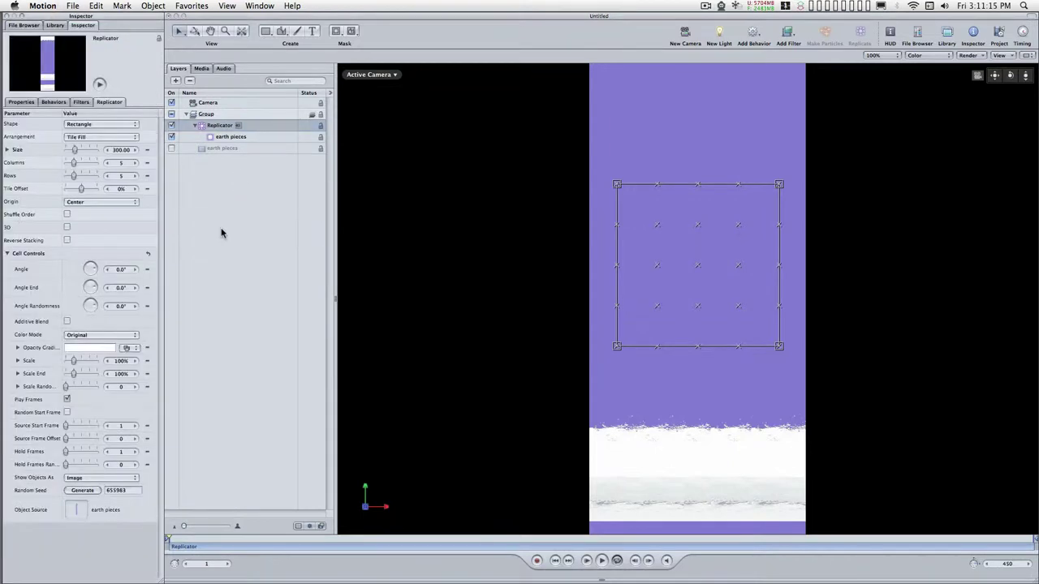
click(67, 228)
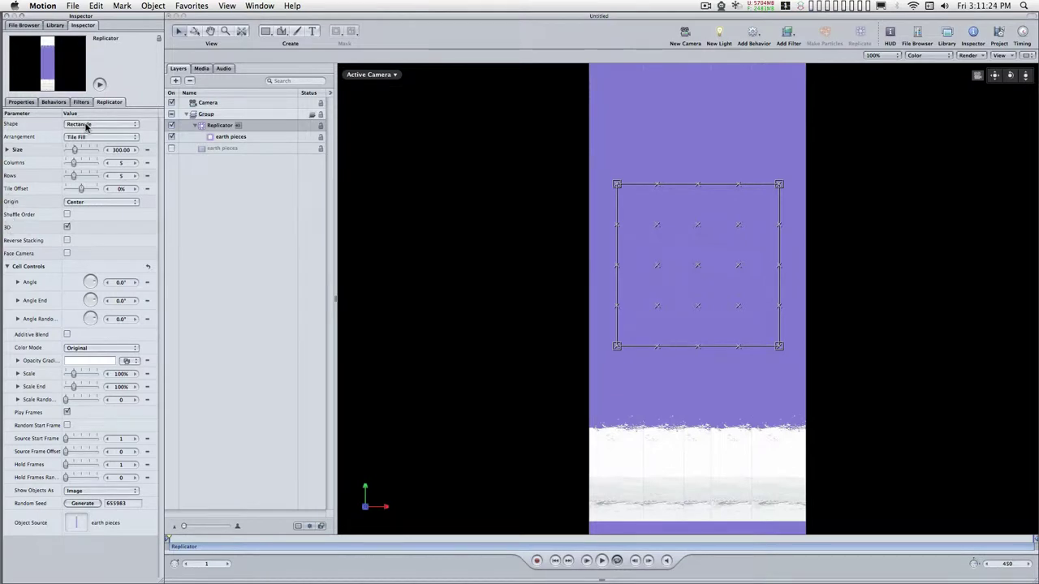
Set the replicator to a Sphere Outline arrangement with radius 336.
drag(86, 125, 94, 189)
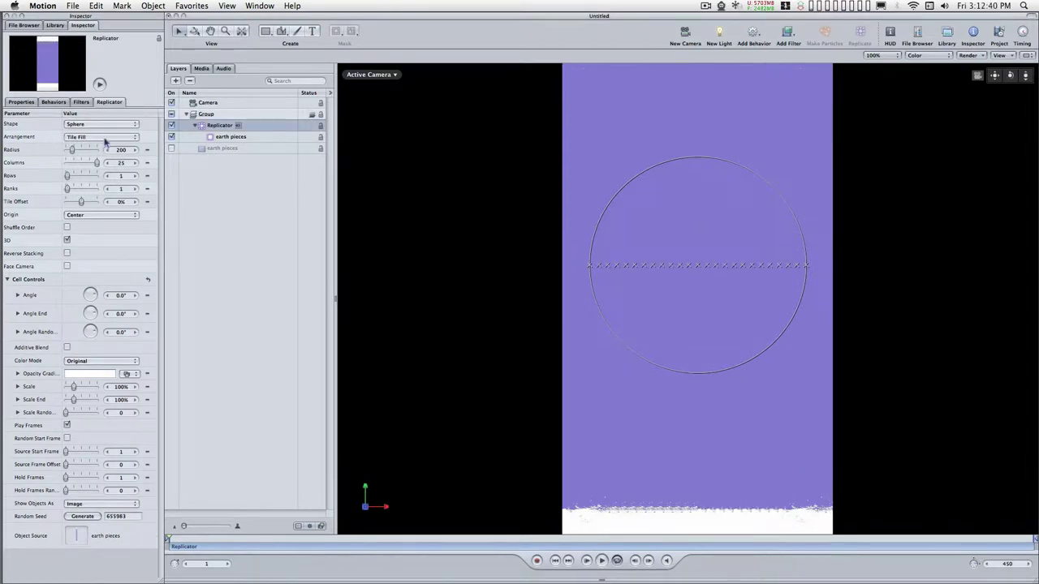
click(105, 140)
click(103, 130)
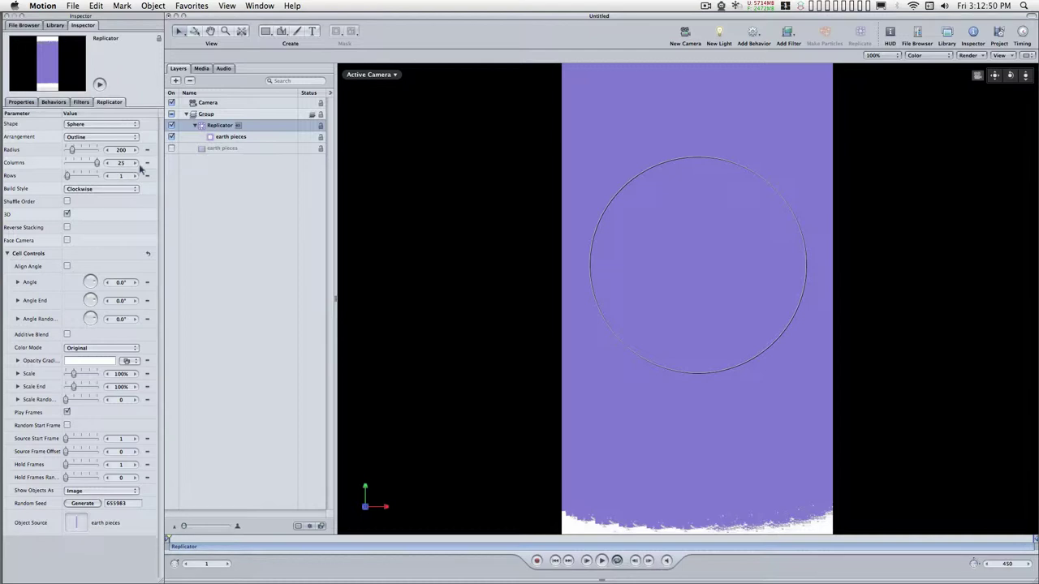
drag(71, 150, 77, 149)
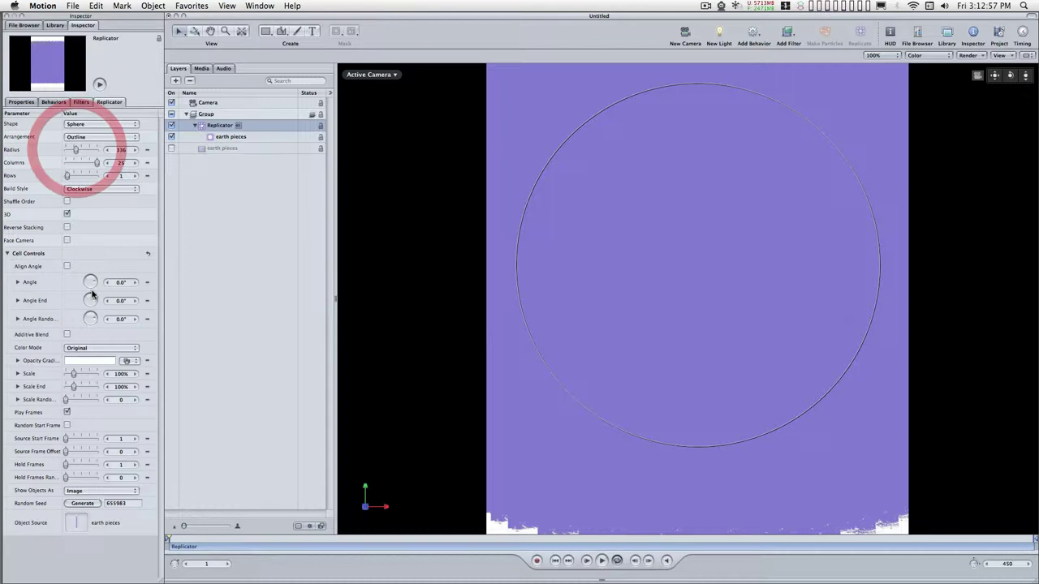
Turn off Play Frames, set Source Frame Offset to 1, and widen the radius to 491.
click(67, 412)
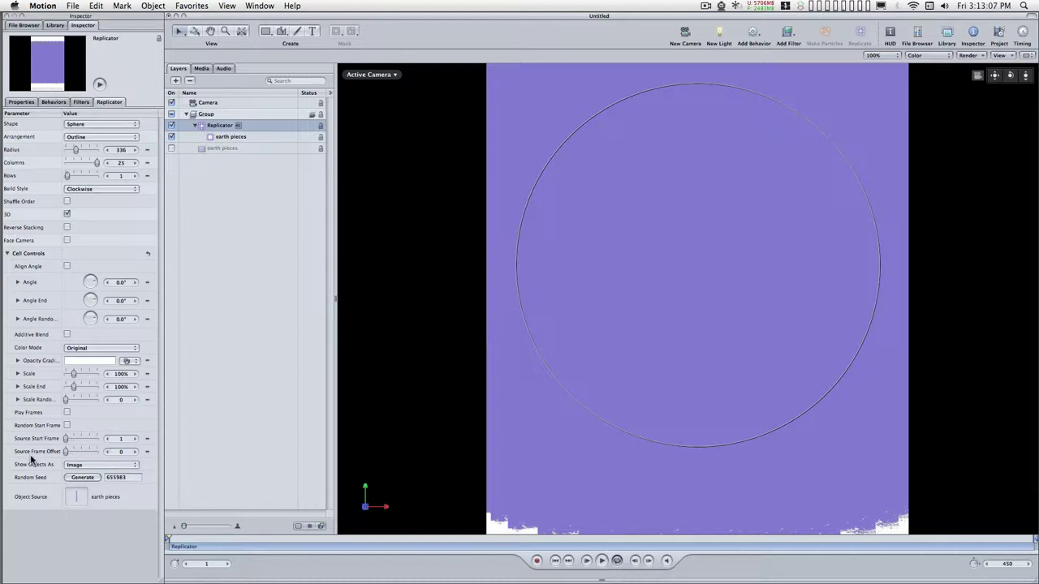
click(134, 453)
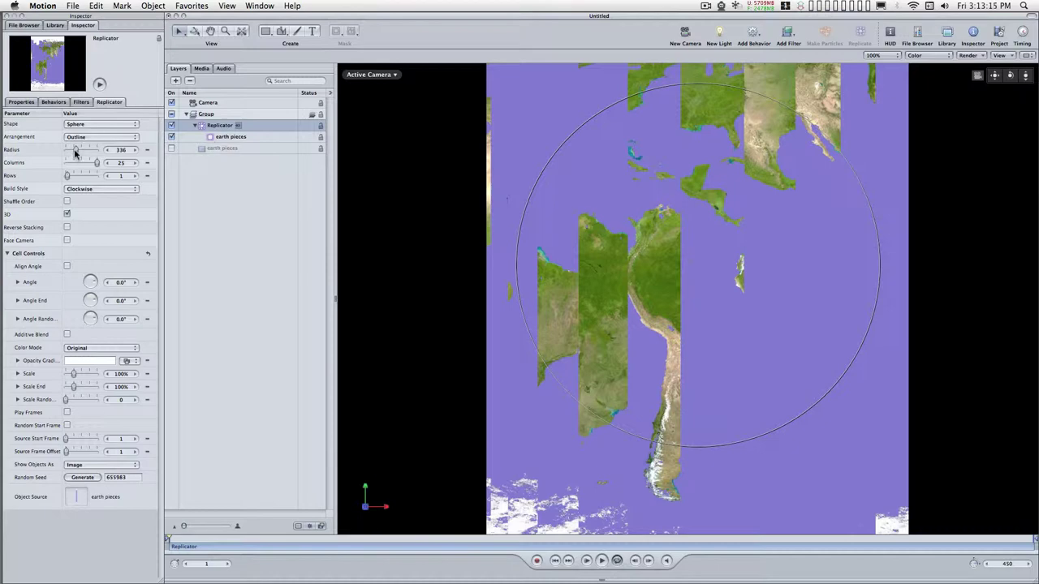
drag(75, 154, 80, 152)
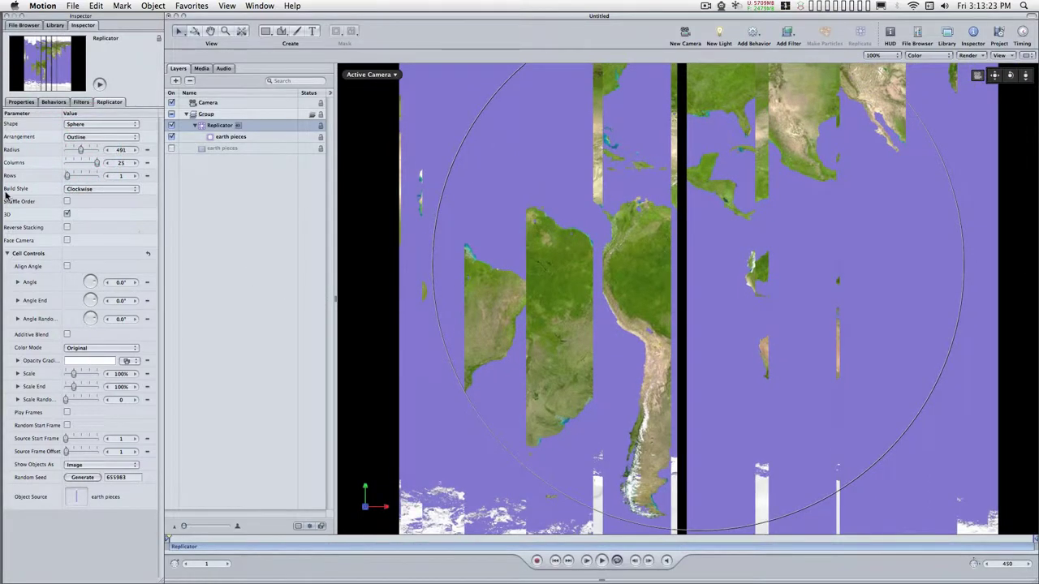
Build the strips counter clockwise and reduce the replicator radius.
click(96, 190)
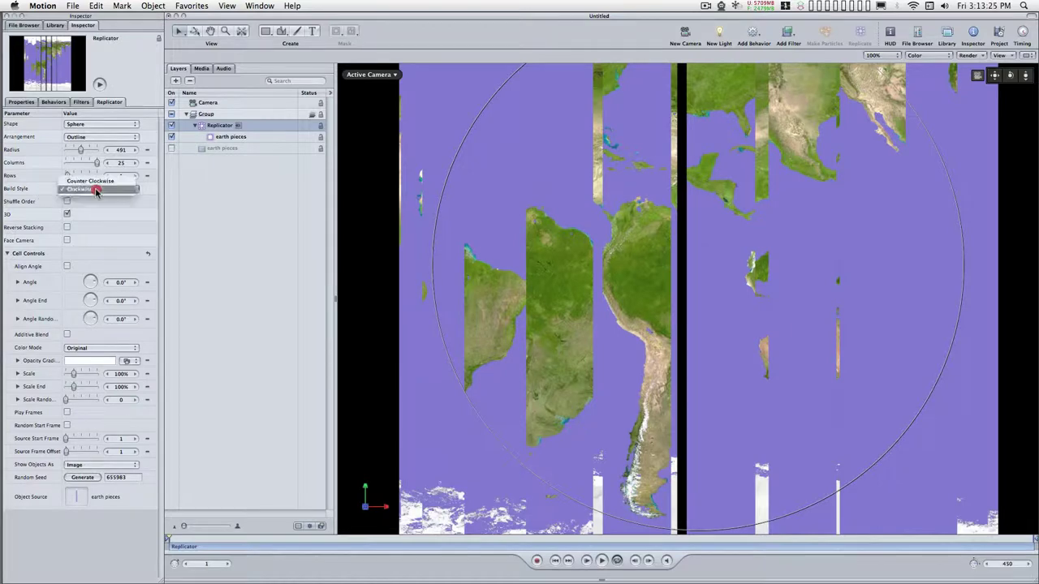
click(96, 182)
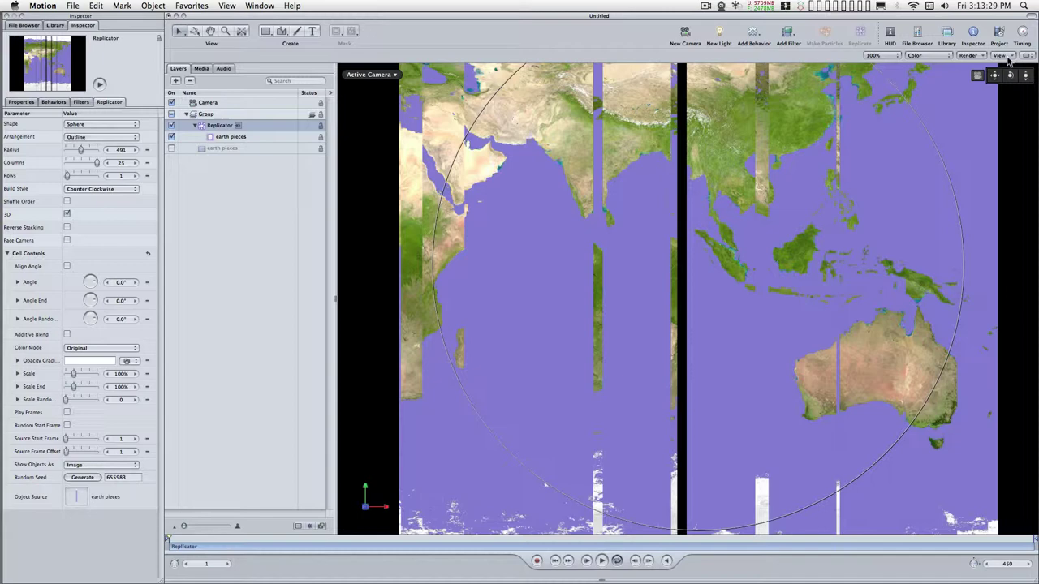
drag(1025, 75, 1025, 87)
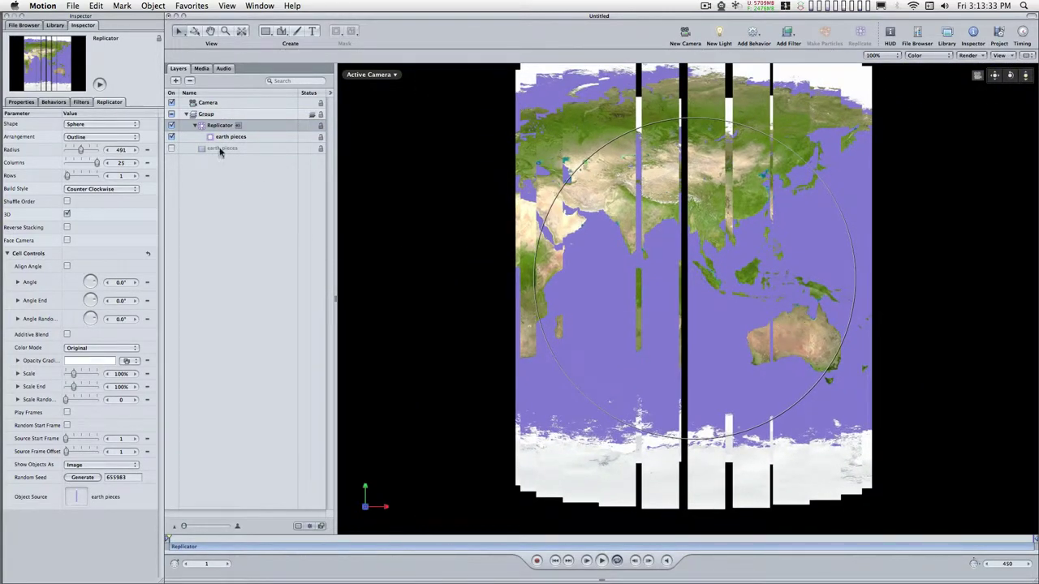
drag(79, 153, 105, 151)
click(105, 151)
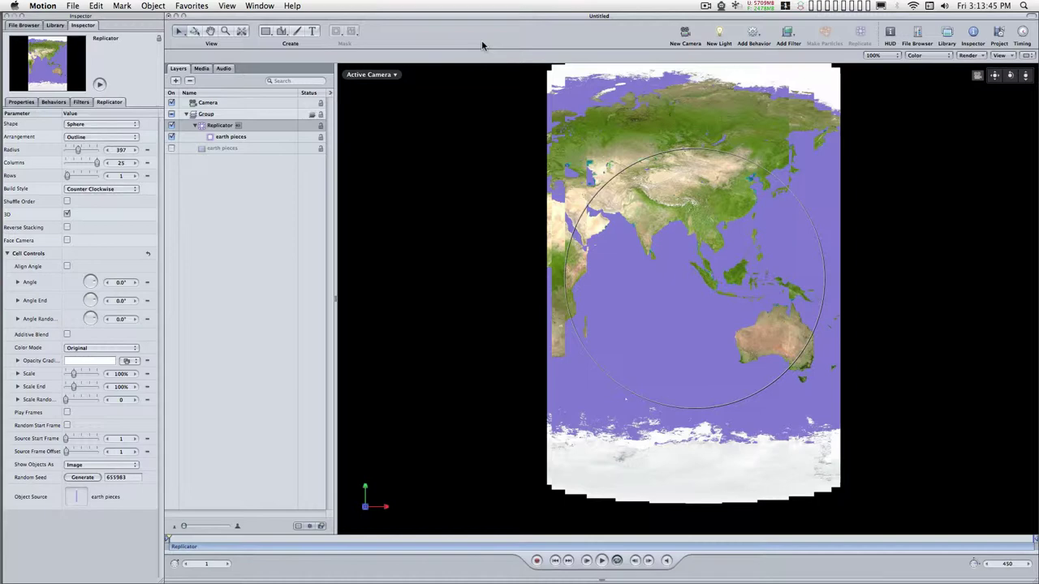
Switch to Perspective view, turn on Align Angle, and set the radius to 391.
drag(378, 76, 404, 103)
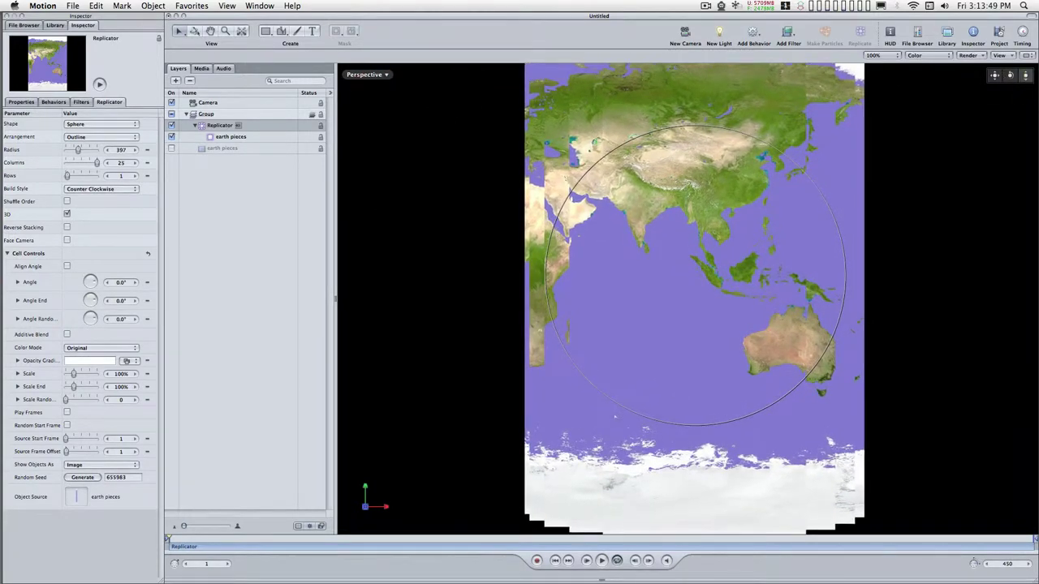
drag(1014, 75, 897, 166)
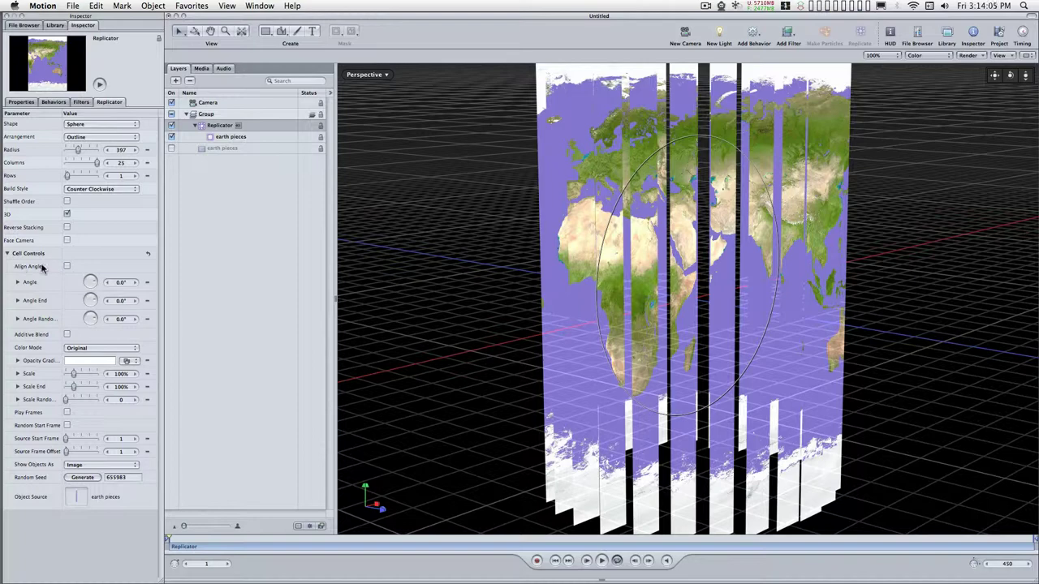
click(66, 268)
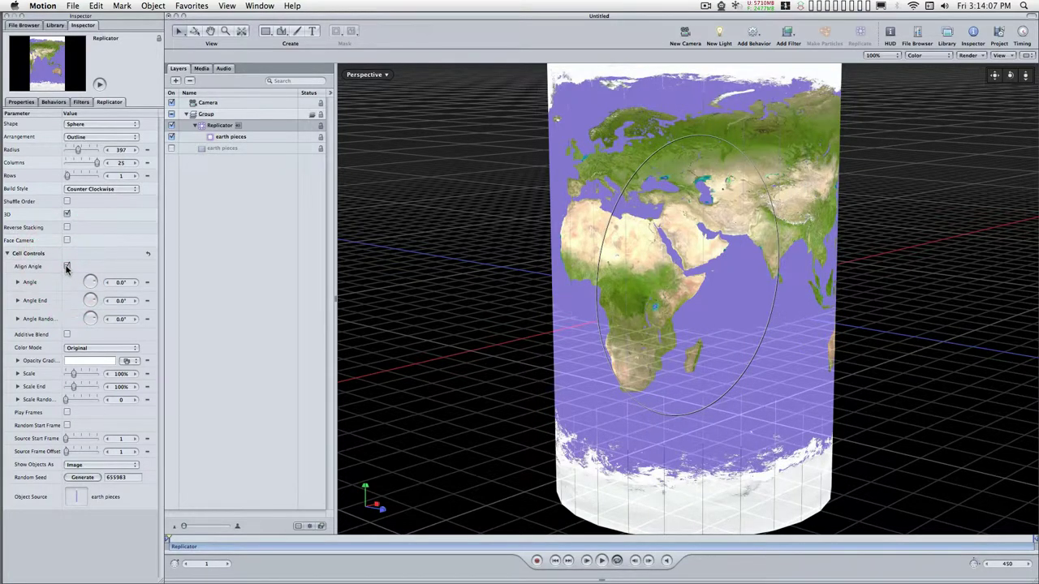
click(105, 151)
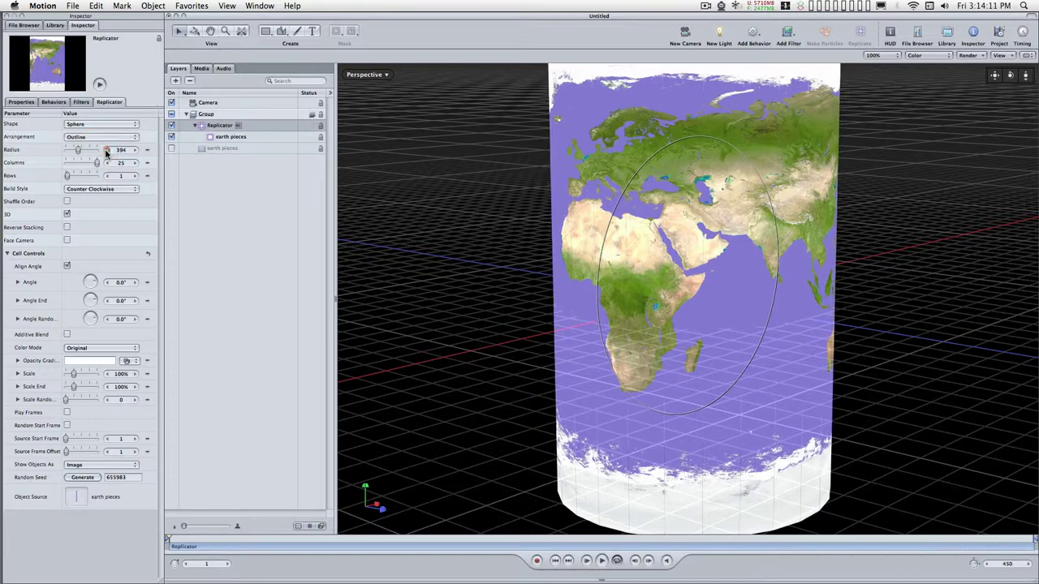
click(105, 151)
click(105, 151)
click(105, 151)
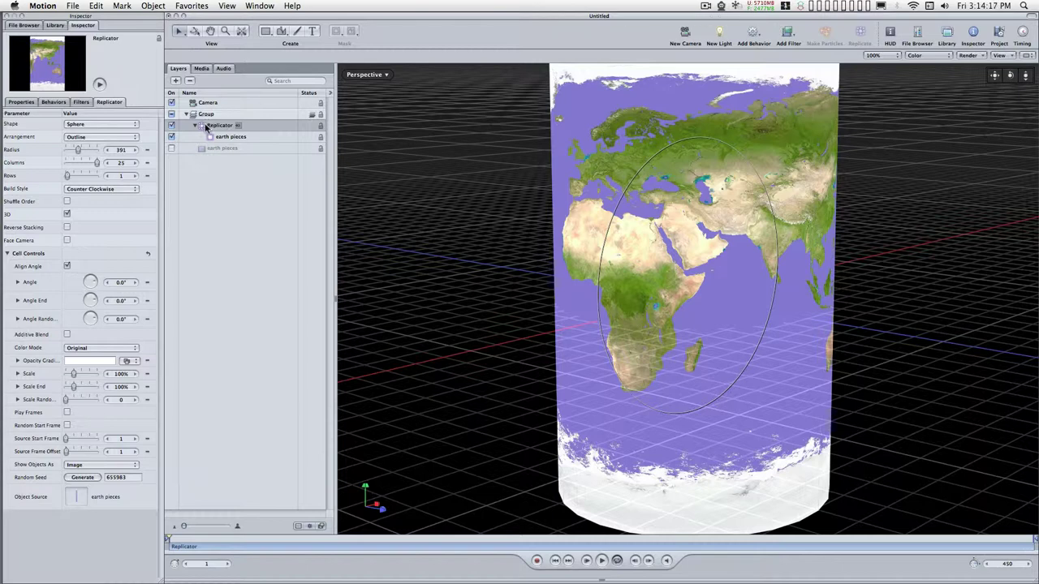
Add a Spin behaviour at 24° around the Y axis and preview it.
click(754, 34)
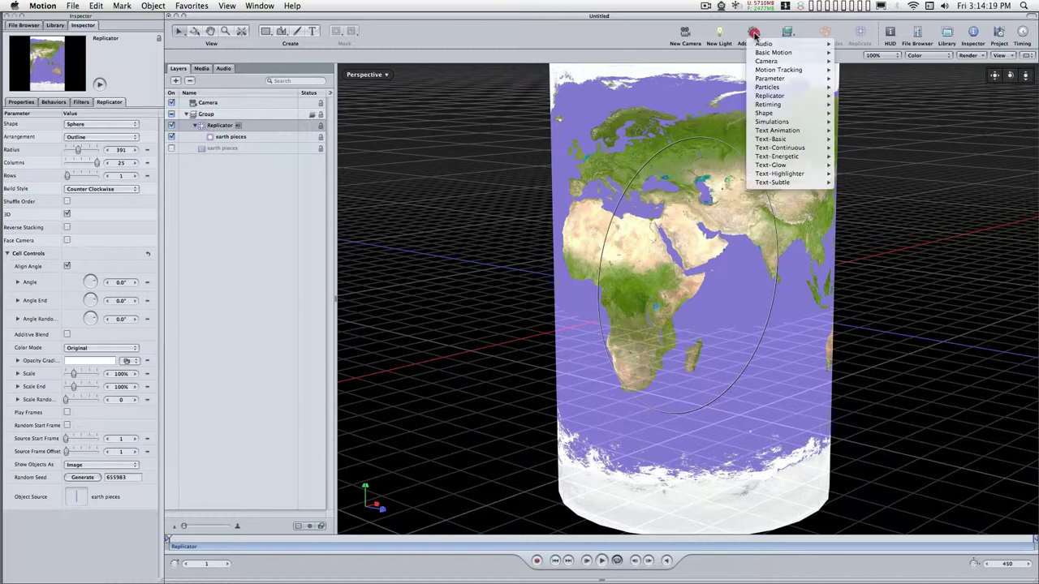
mouse_move(763, 52)
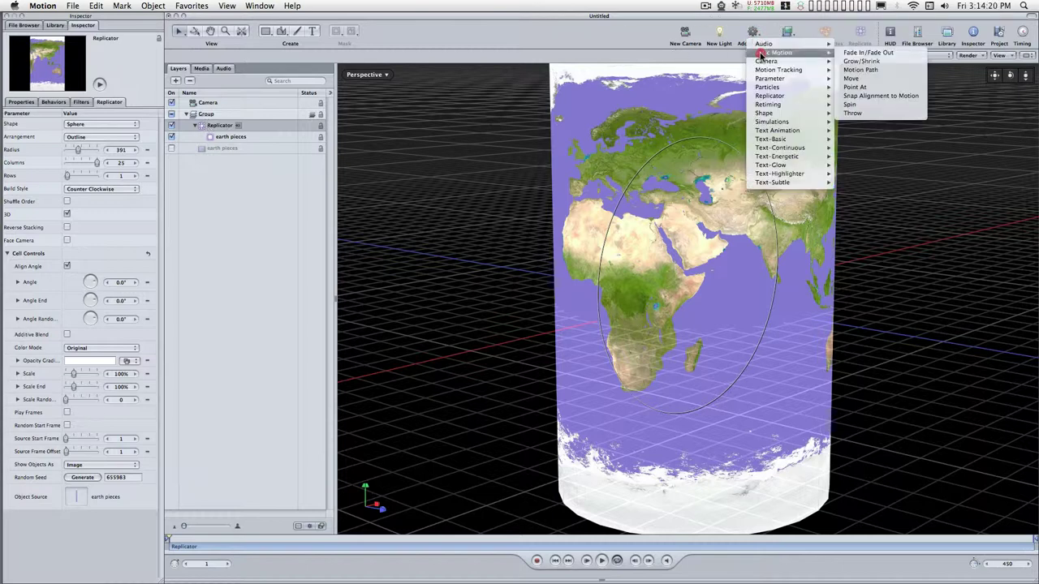
click(874, 112)
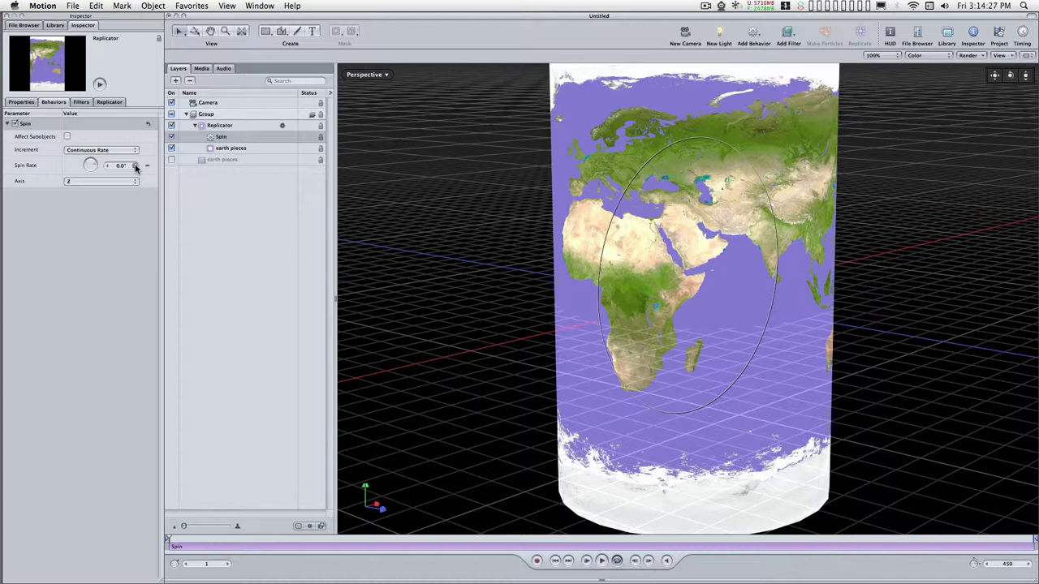
click(135, 167)
click(136, 166)
click(602, 560)
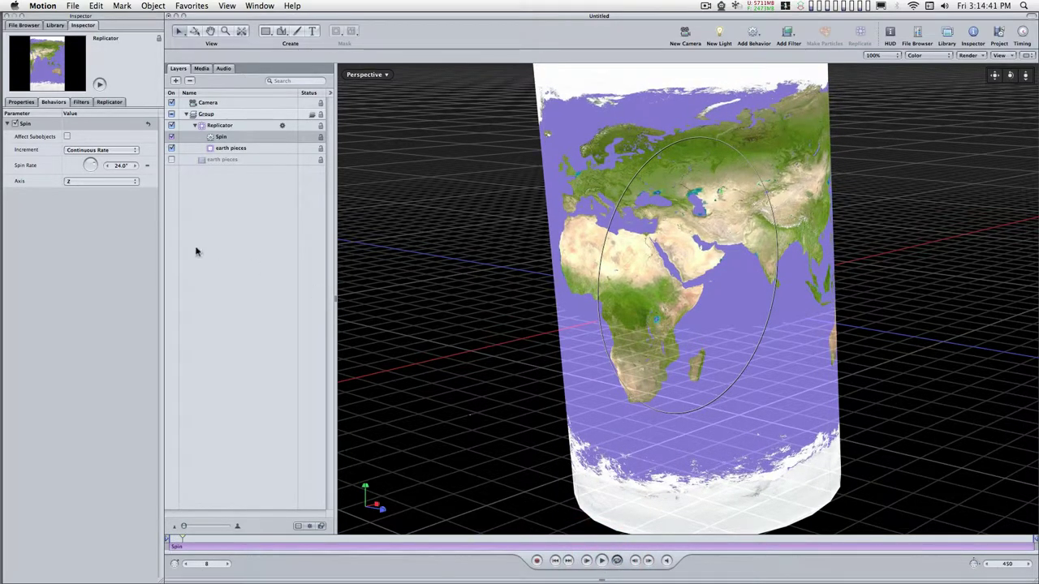
click(96, 181)
click(95, 171)
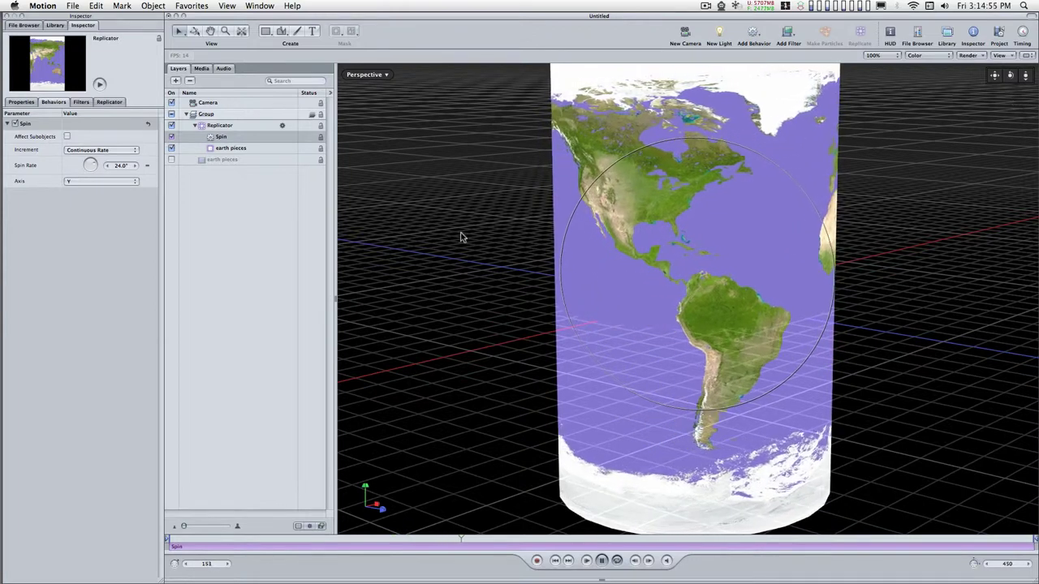
Apply the Primatte RT keying filter to the earth pieces layer.
click(256, 159)
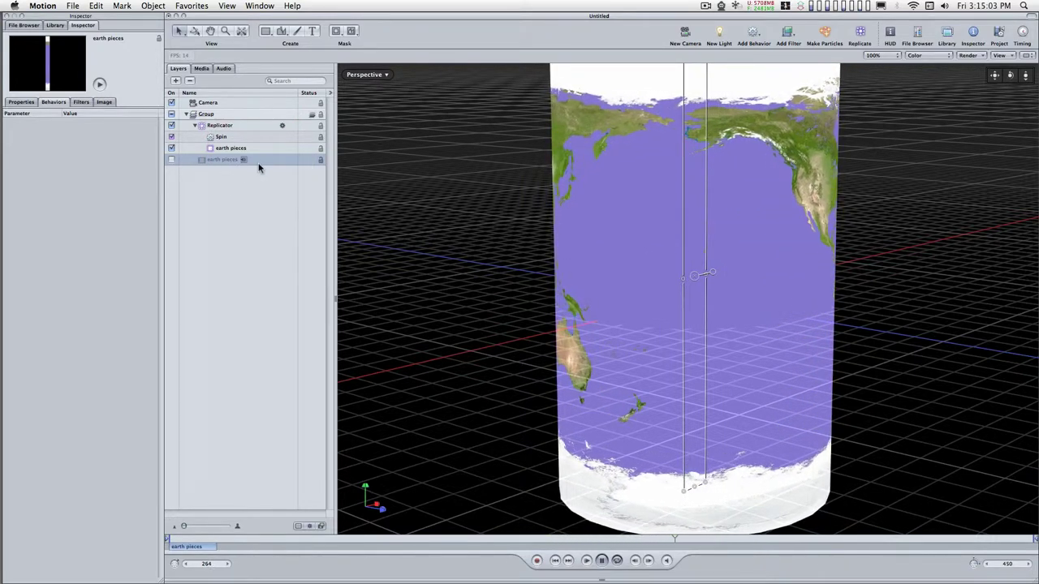
click(788, 34)
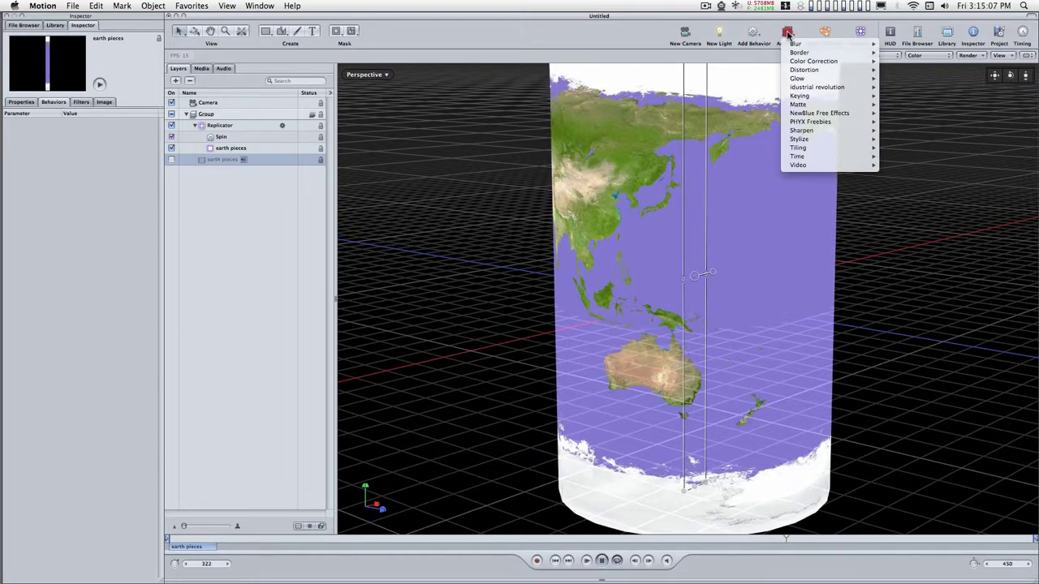
mouse_move(808, 96)
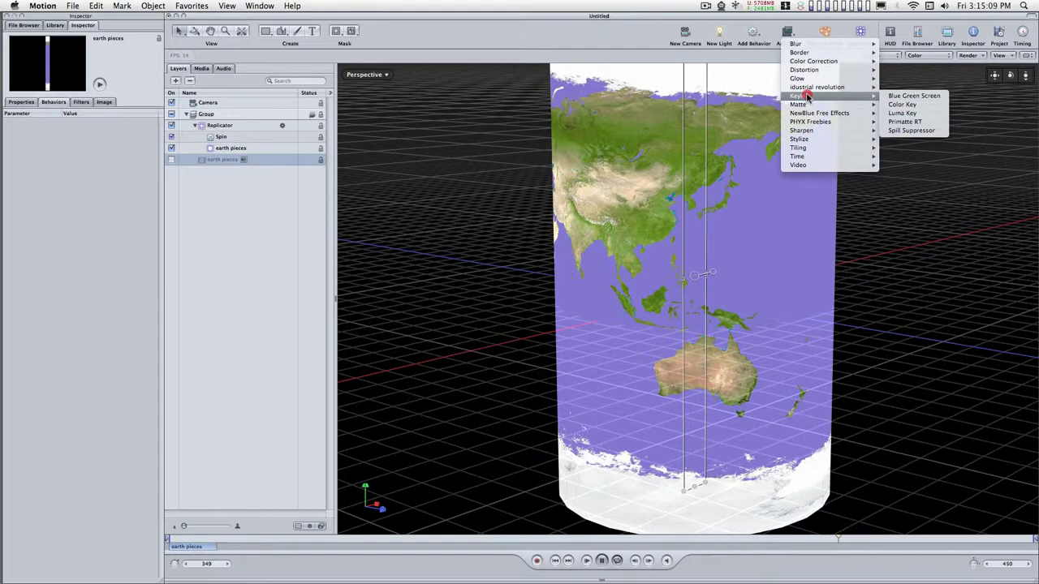
click(895, 121)
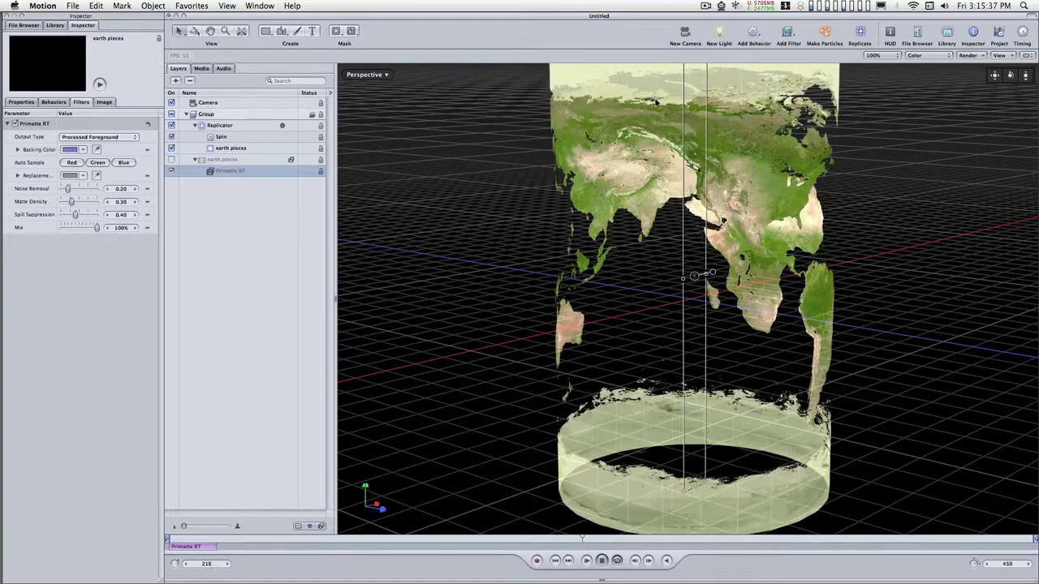
View the globe through the Active Camera, dolly in closer, and add a new point light.
click(366, 73)
click(380, 75)
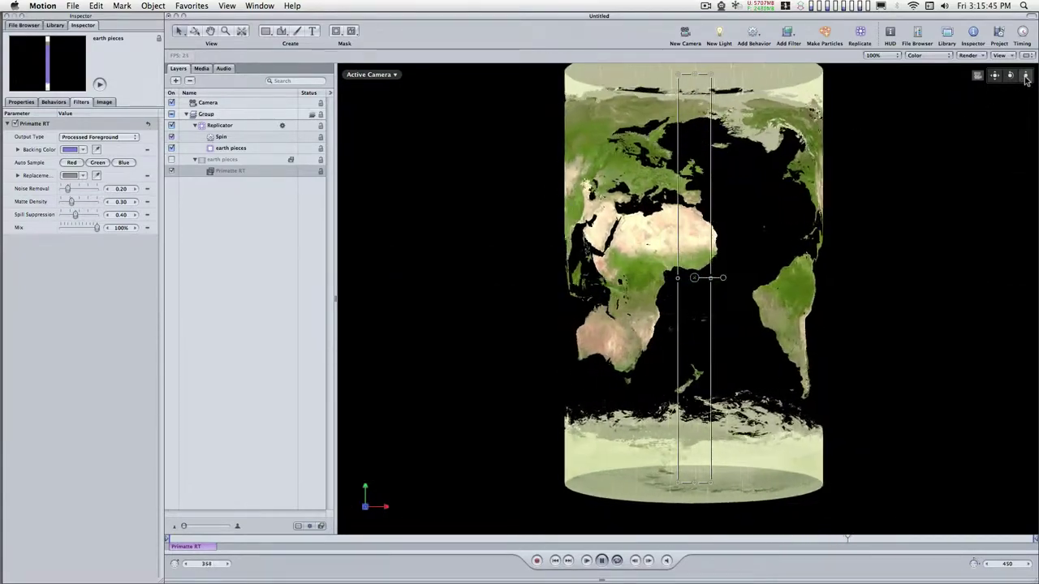
drag(1025, 77, 996, 79)
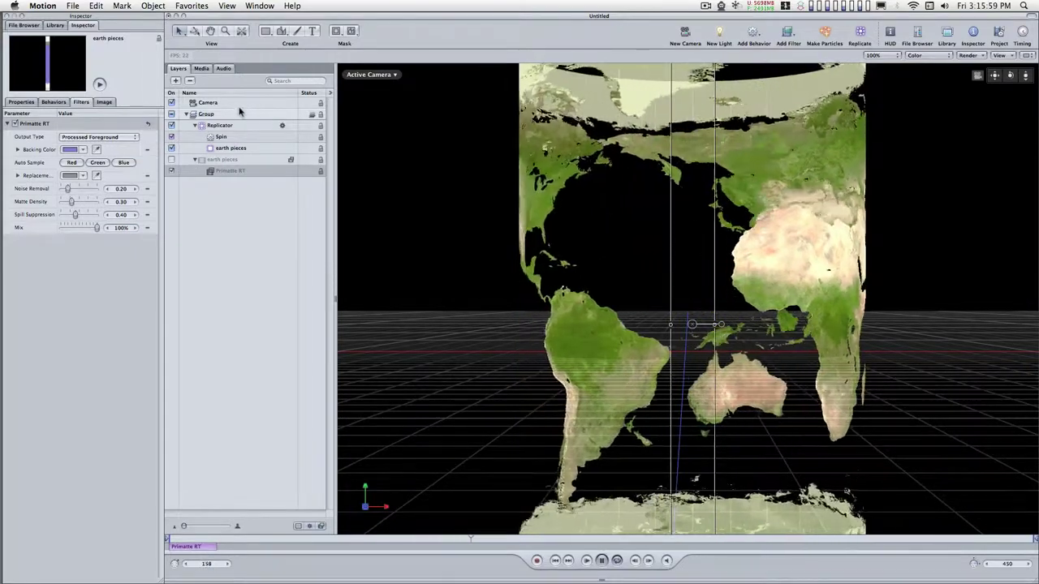
click(208, 103)
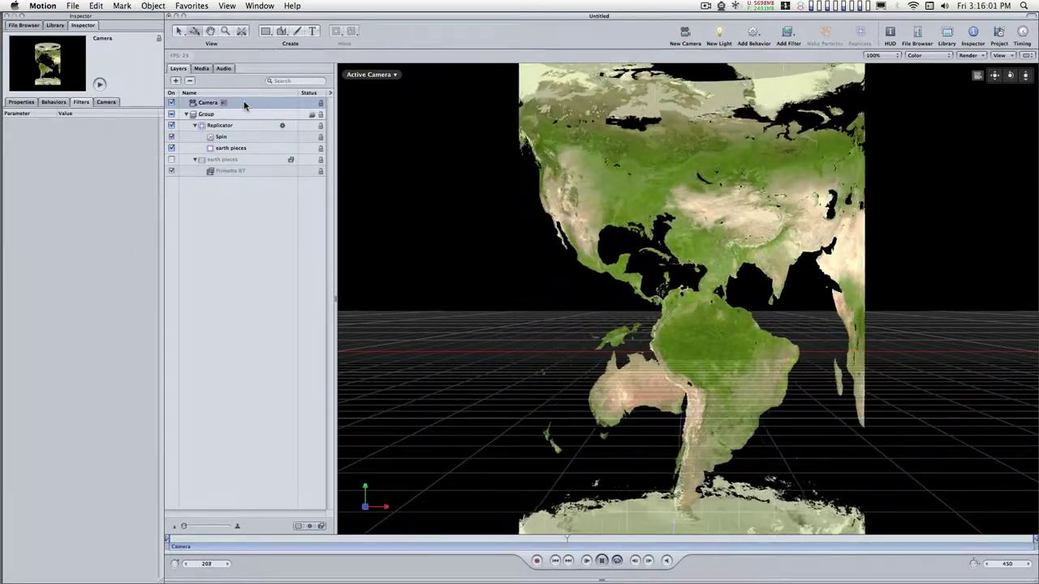
click(718, 34)
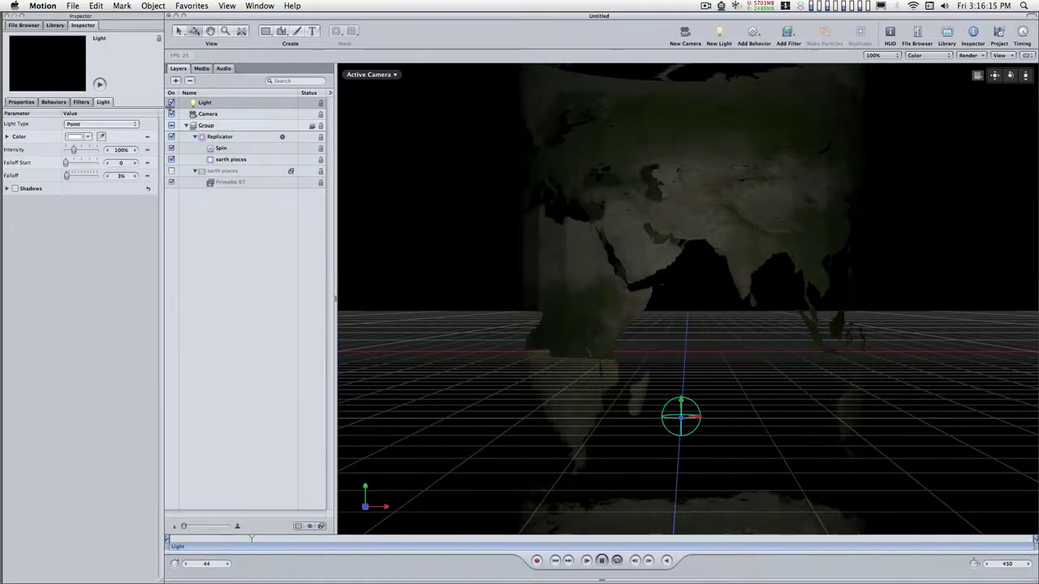
Set the Camera's Far Plane to 1301 and Far Fade to 1207.
click(236, 115)
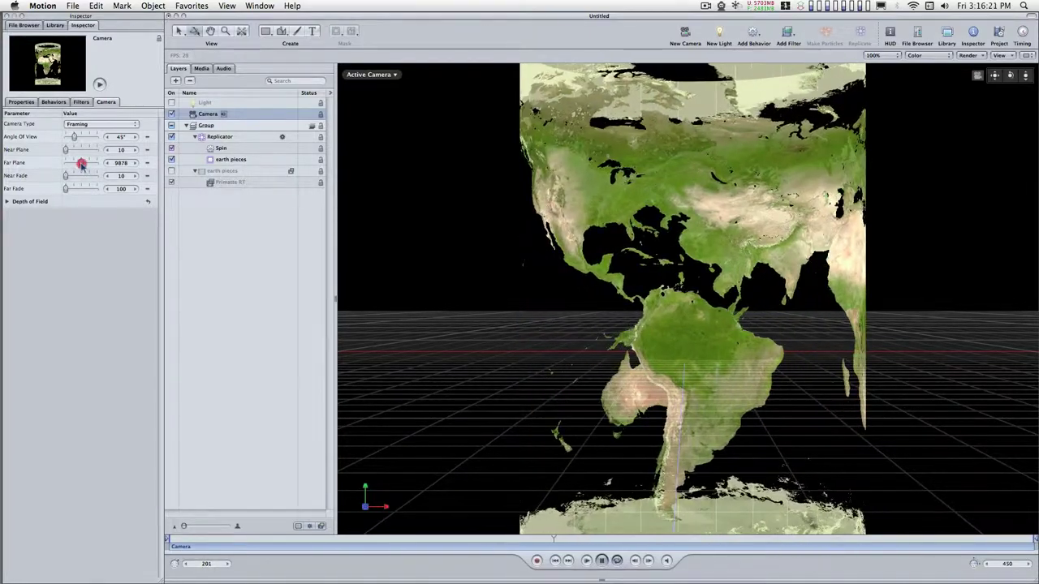
drag(82, 164, 67, 166)
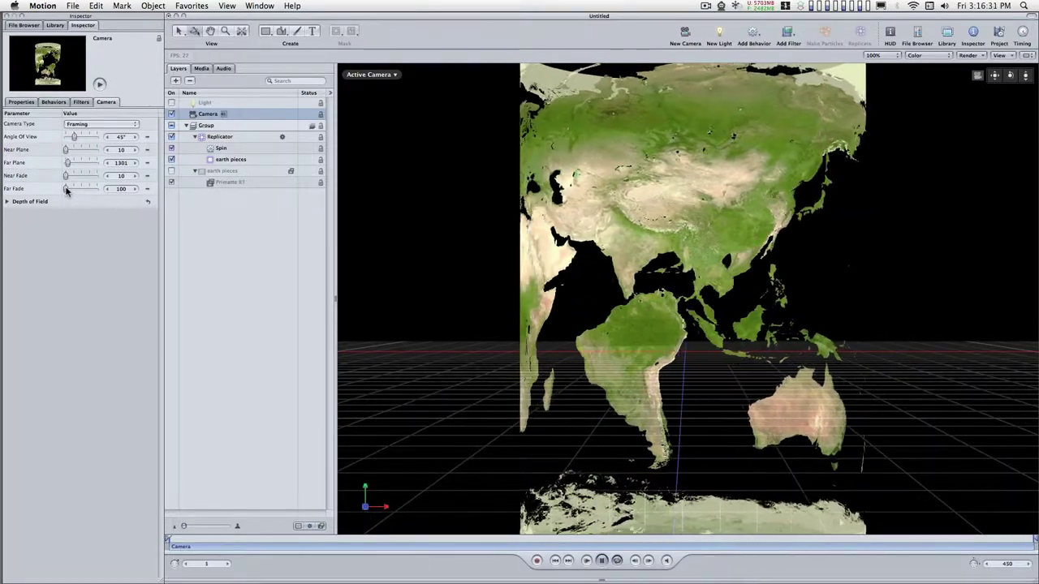
drag(66, 190, 68, 190)
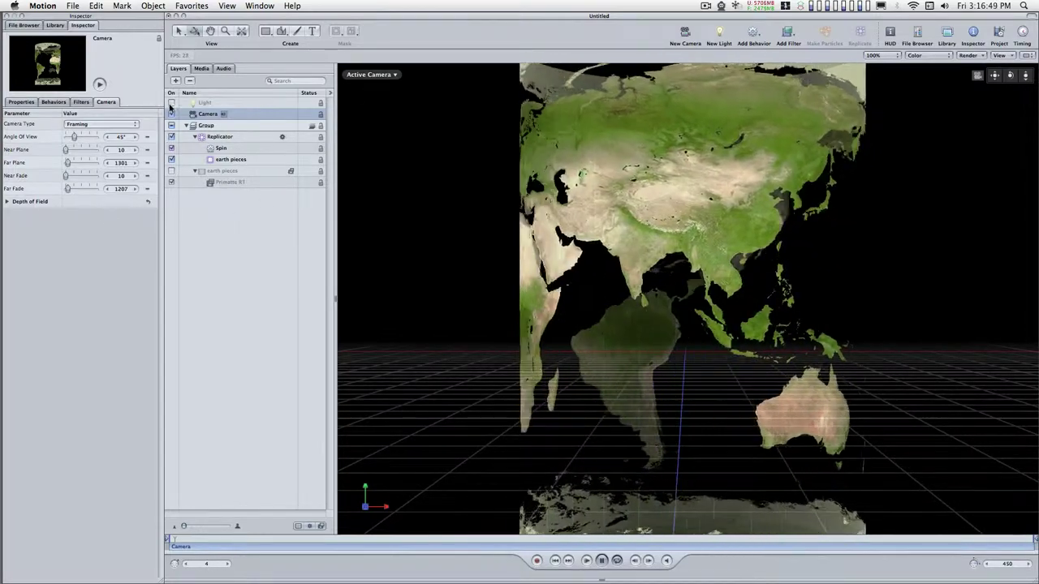
Turn on the Light layer, make it Ambient and set its intensity to 107%.
click(171, 102)
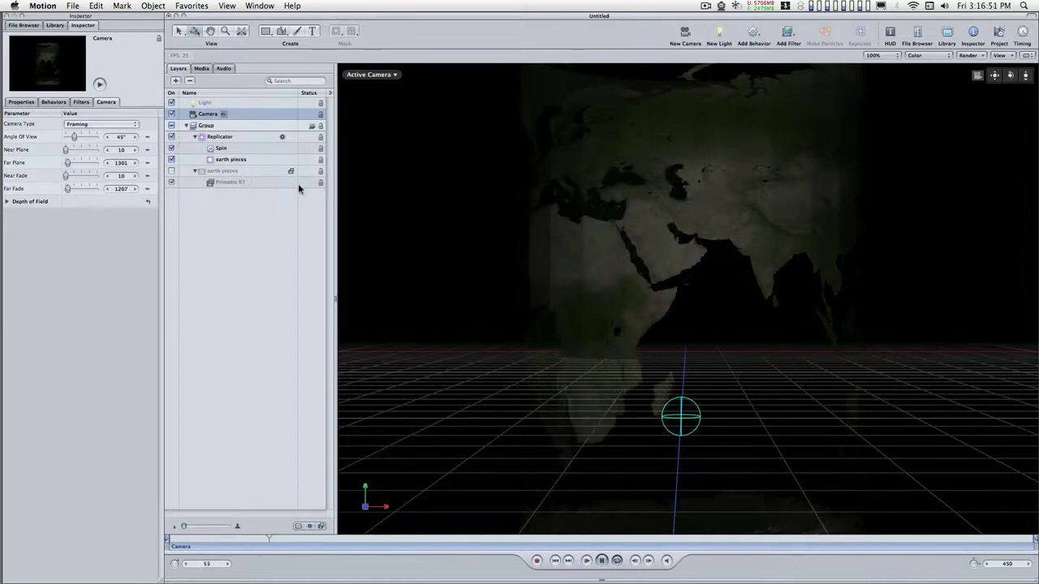
click(277, 102)
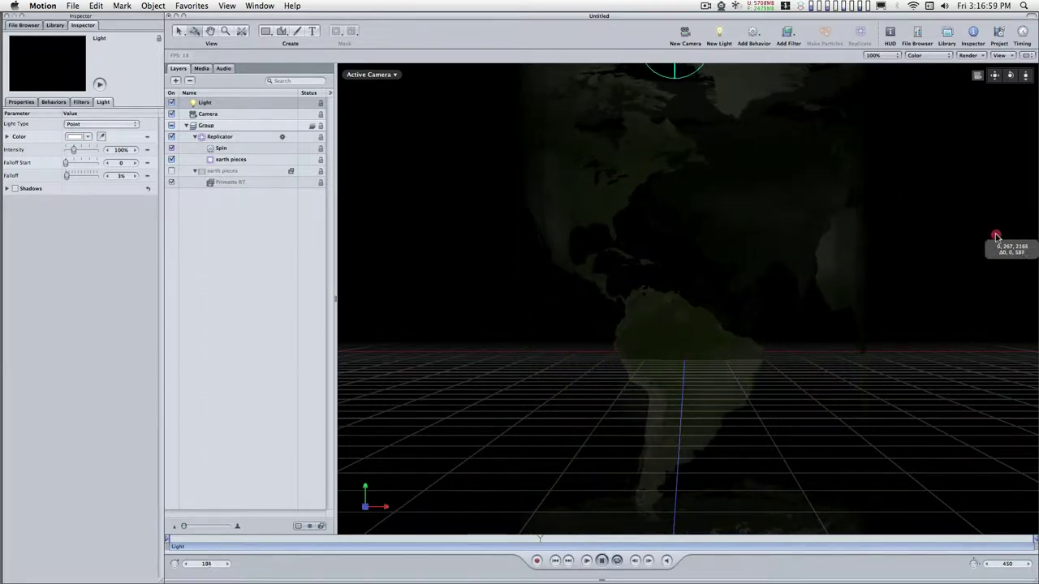
drag(997, 236, 995, 234)
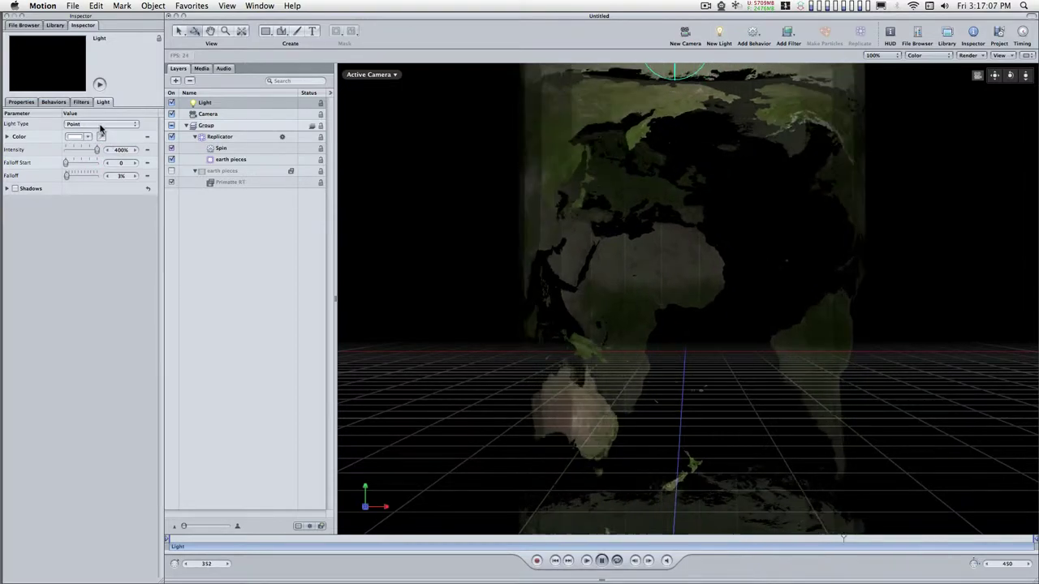
click(100, 108)
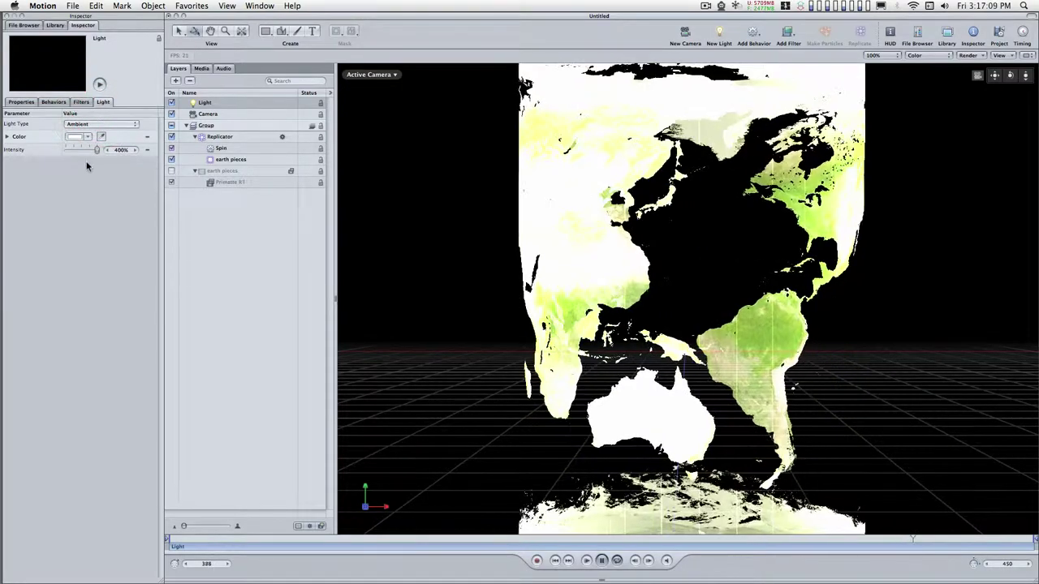
drag(97, 150, 73, 156)
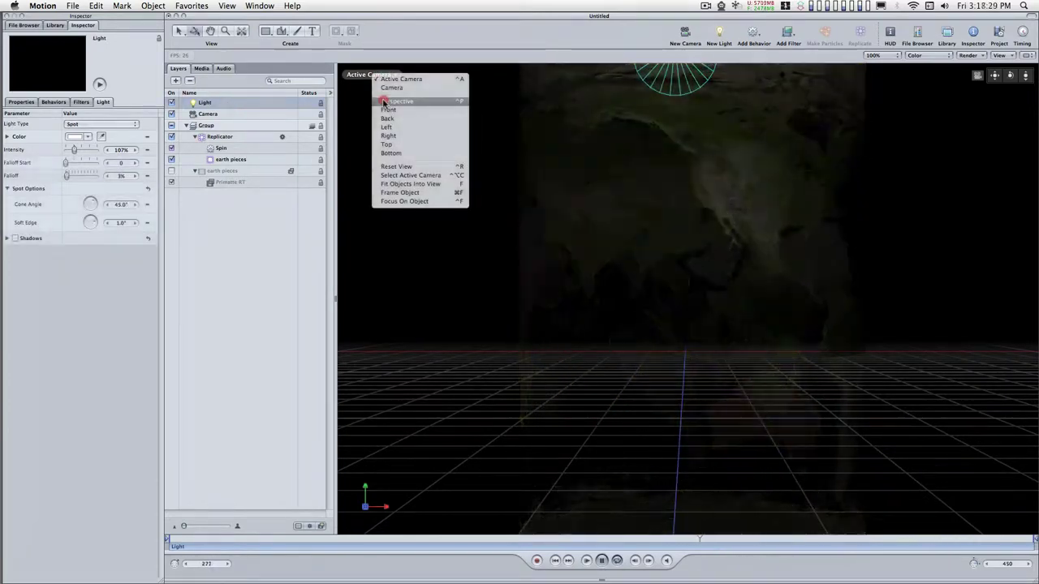
In Perspective view, try a spot light right of the globe, then revert to Ambient at 72%.
click(386, 104)
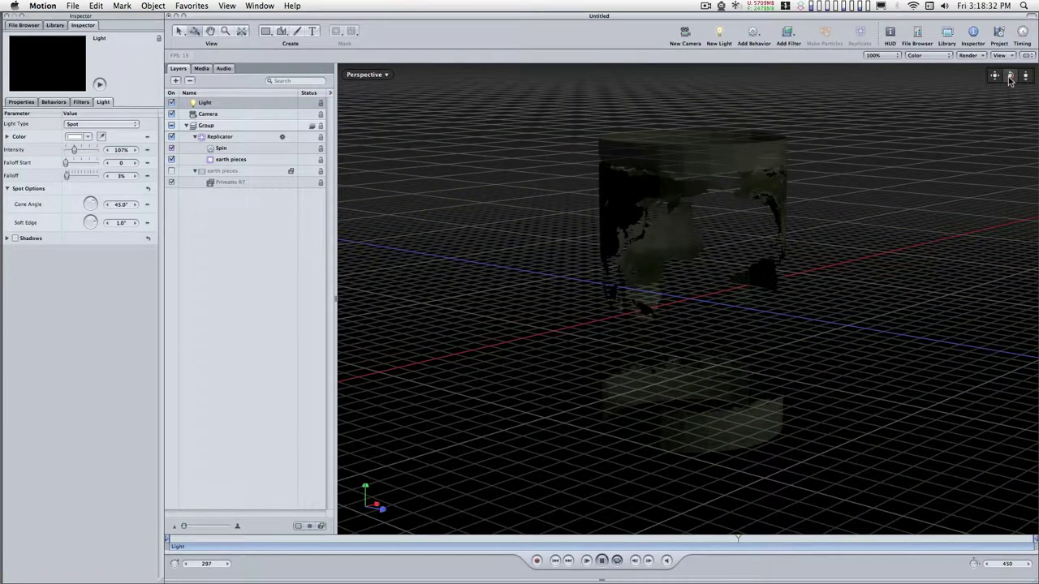
double_click(1011, 75)
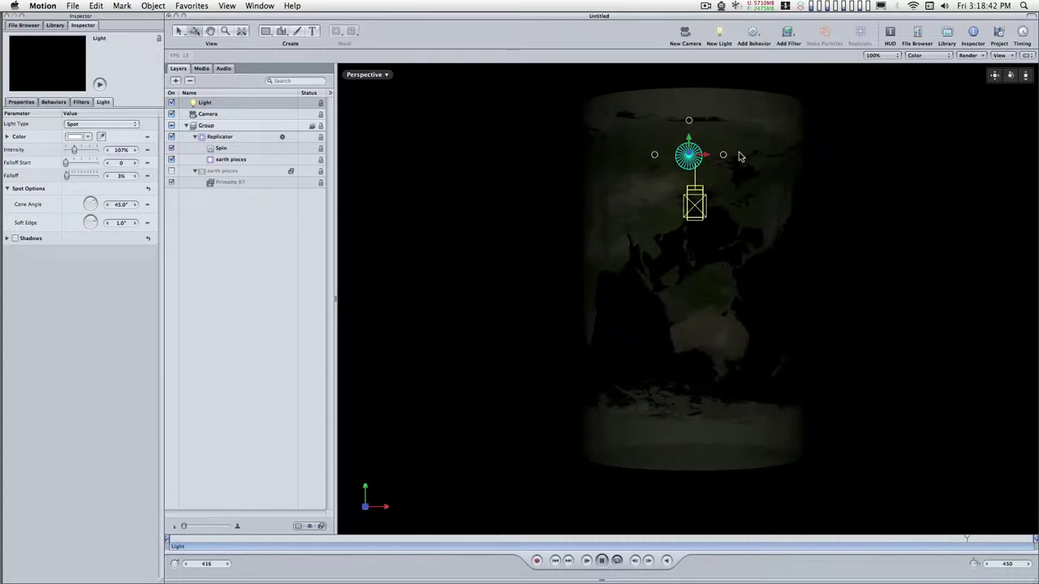
drag(861, 160, 981, 157)
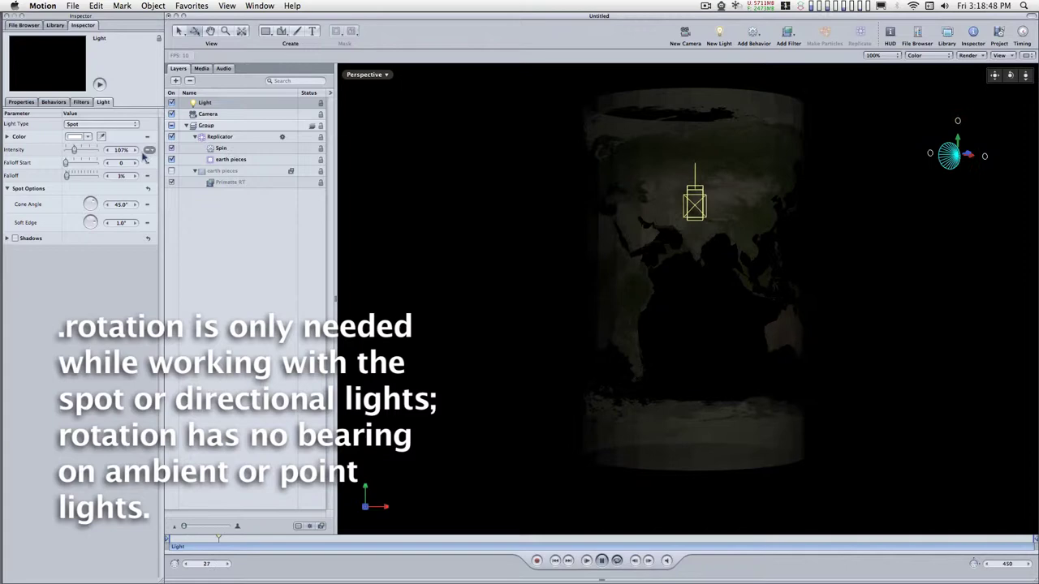
drag(148, 150, 198, 148)
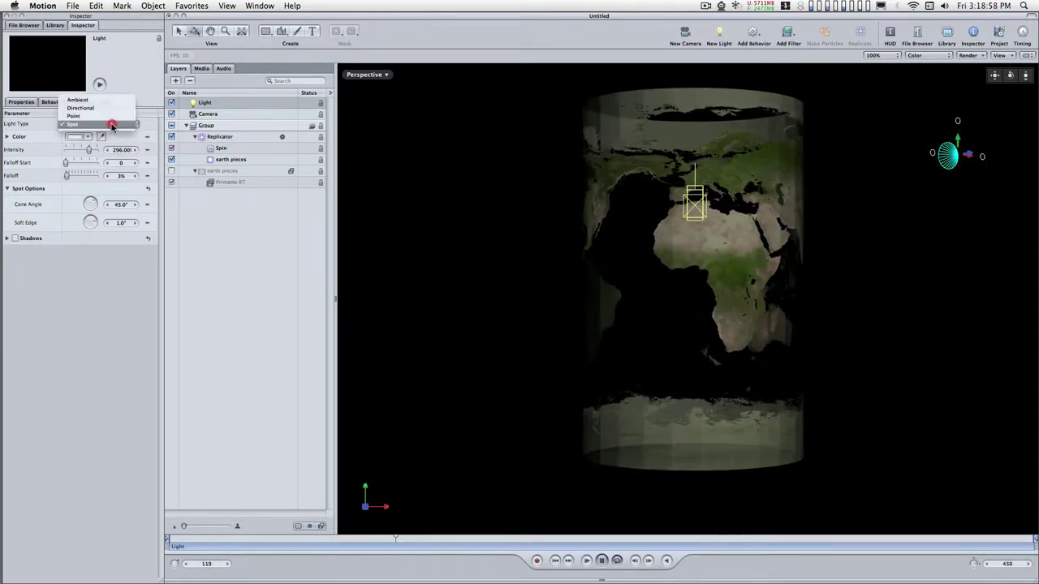
click(103, 101)
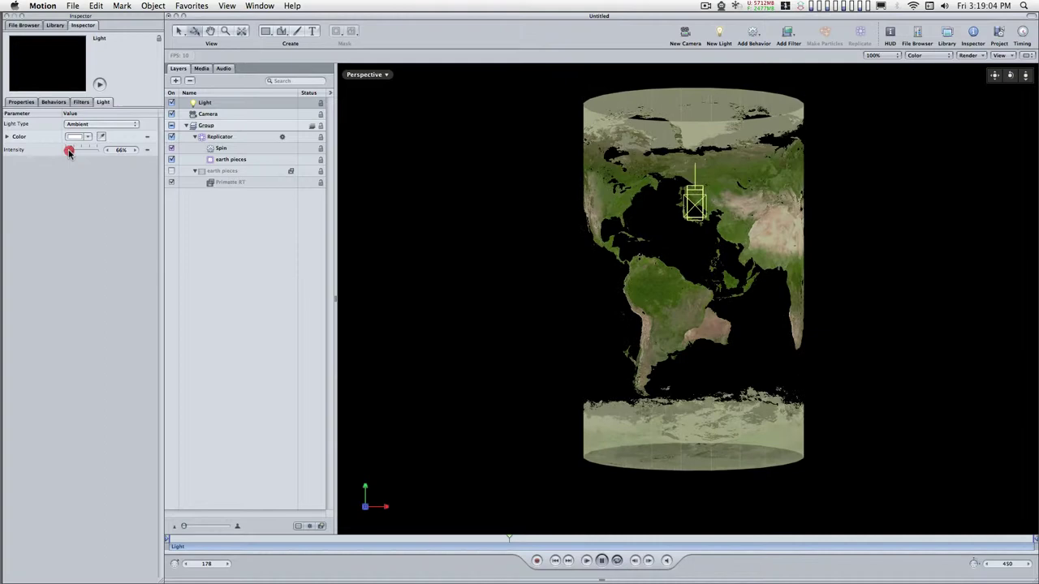
drag(69, 153, 70, 152)
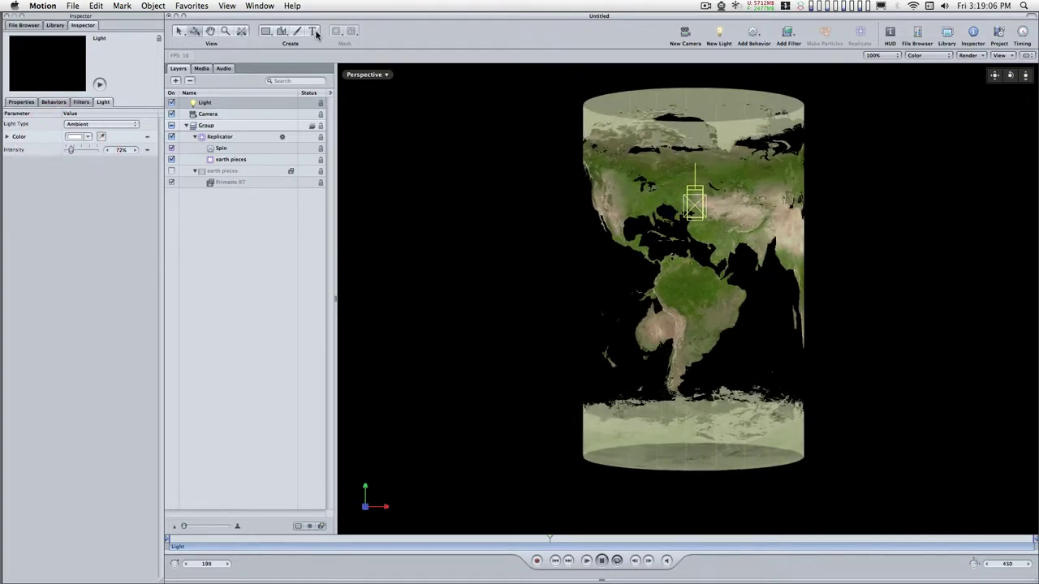
Return to the Active Camera view and step the Replicator's Radius up to 395.
click(366, 74)
click(379, 78)
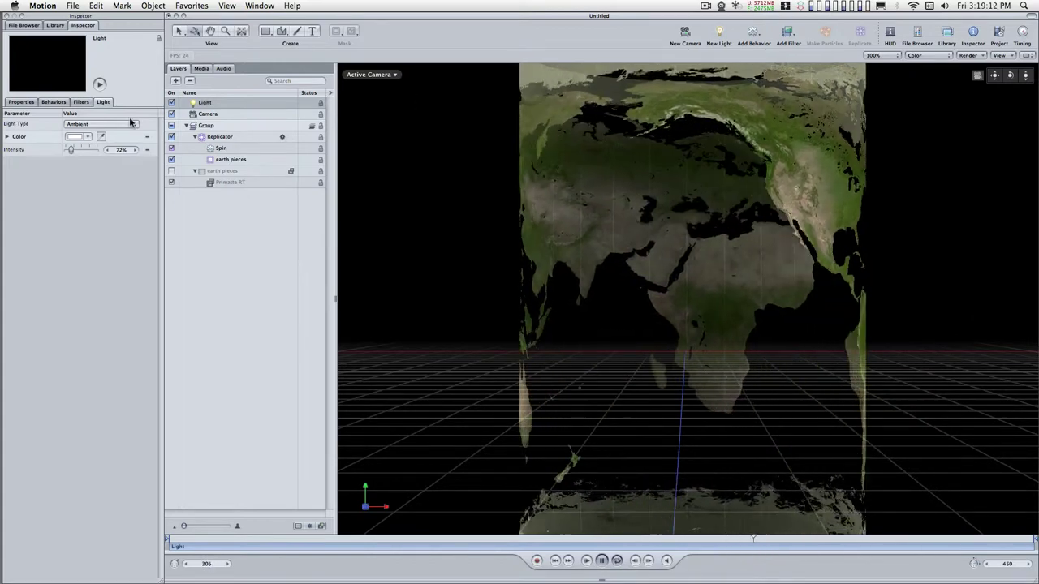
click(229, 136)
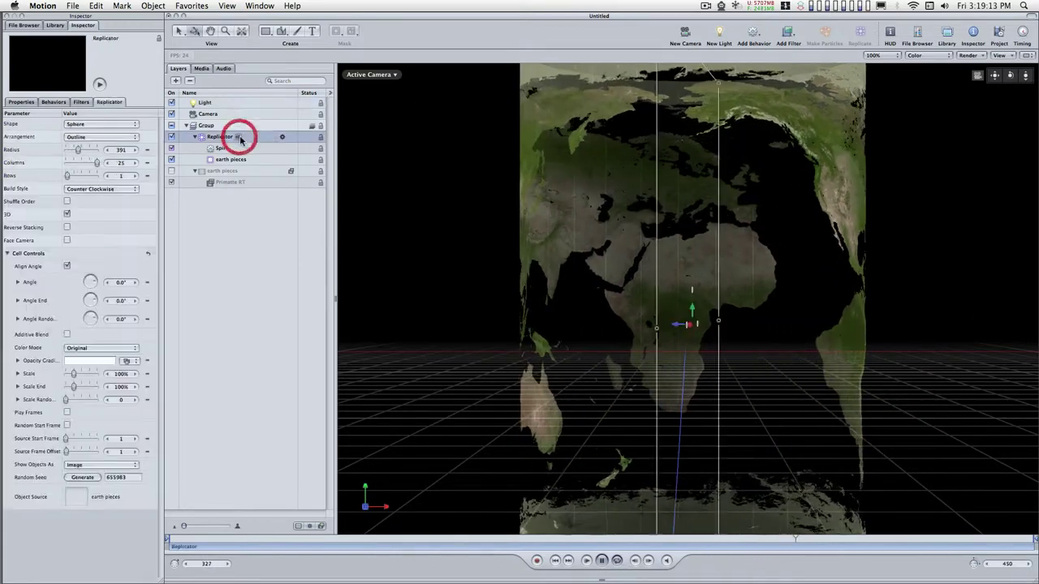
click(135, 150)
click(135, 150)
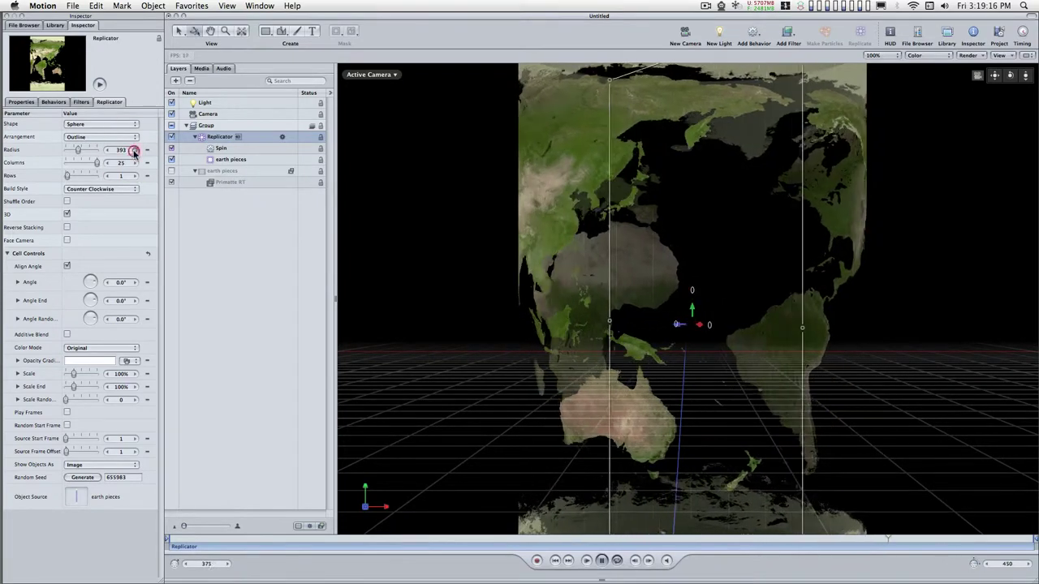
click(135, 150)
click(135, 150)
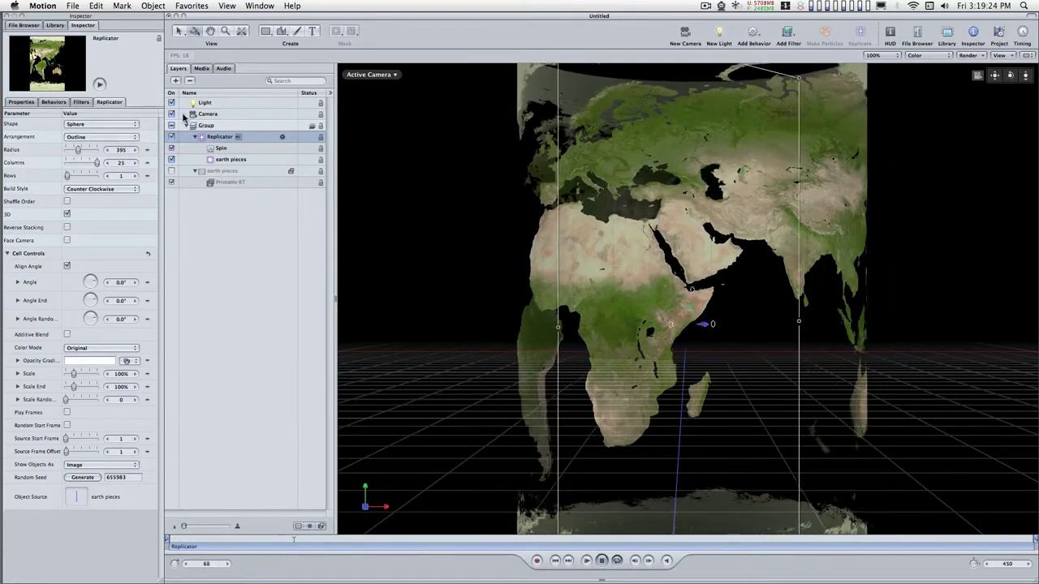
Pick a dark blue in the Light's Color well and set its Intensity to 245%.
click(230, 103)
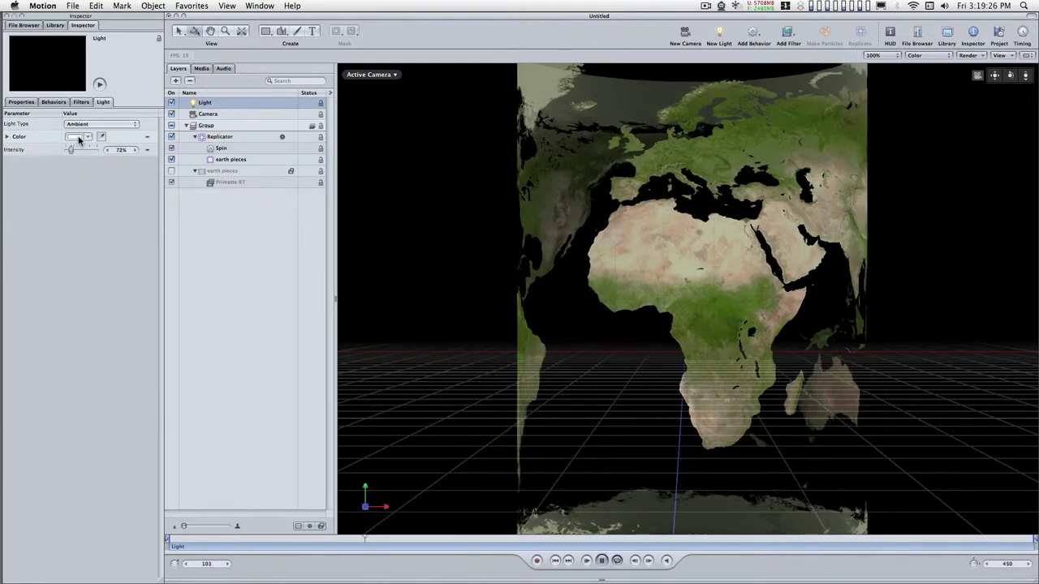
click(72, 136)
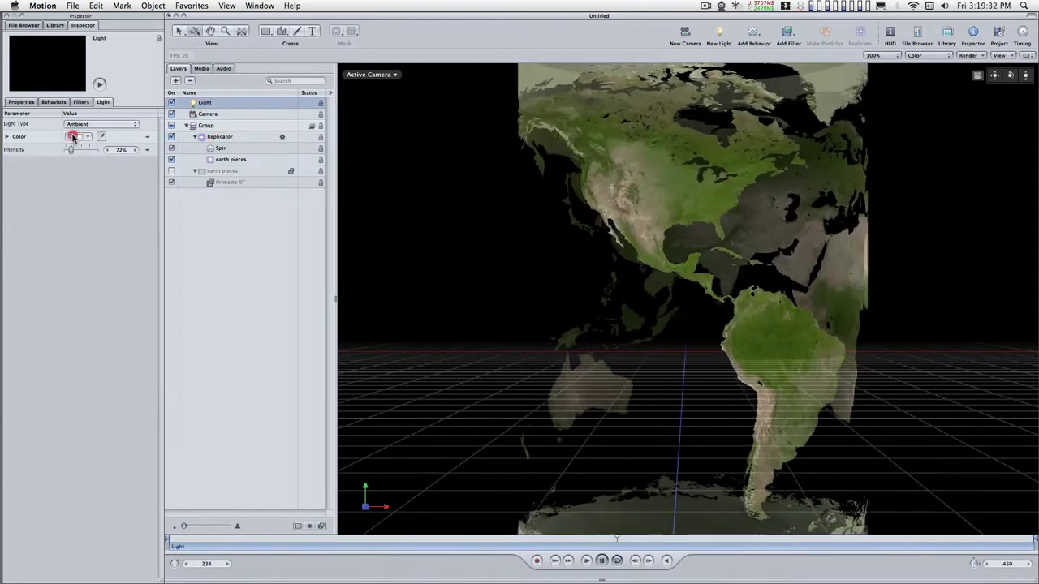
drag(72, 136, 73, 133)
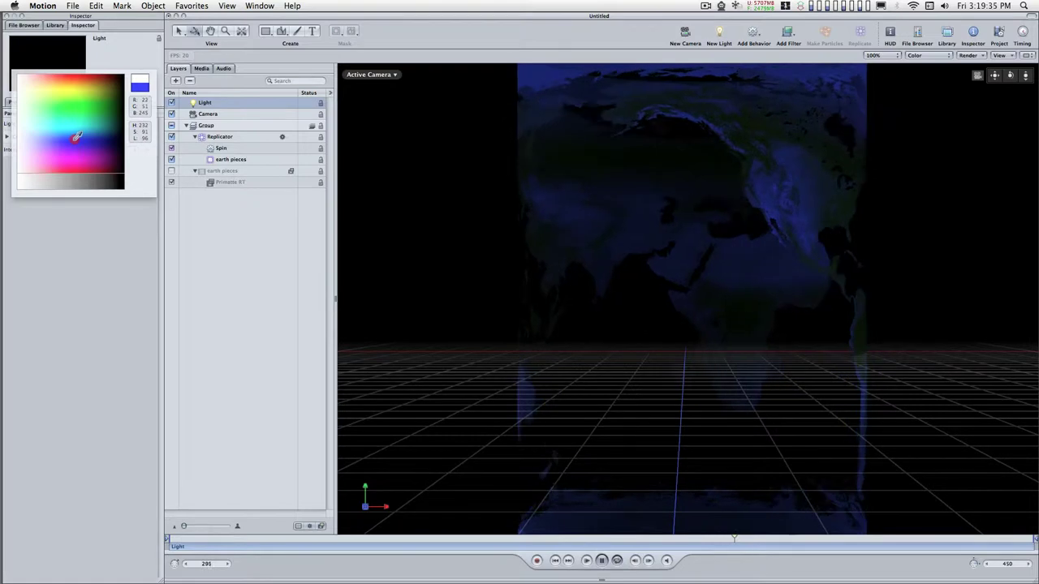
drag(76, 138, 77, 142)
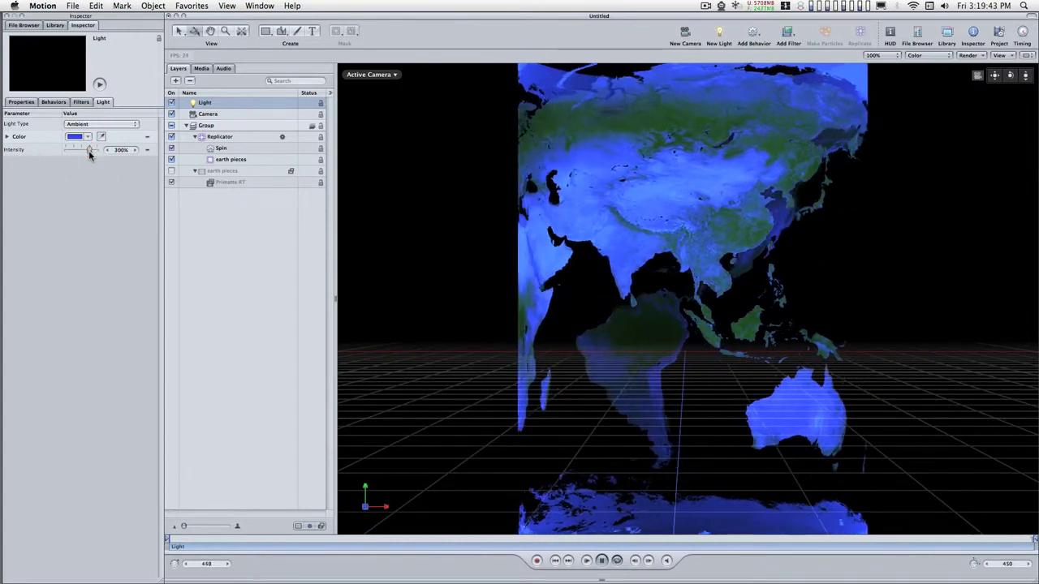
mouse_move(89, 150)
mouse_down()
mouse_move(77, 136)
mouse_move(102, 141)
mouse_up()
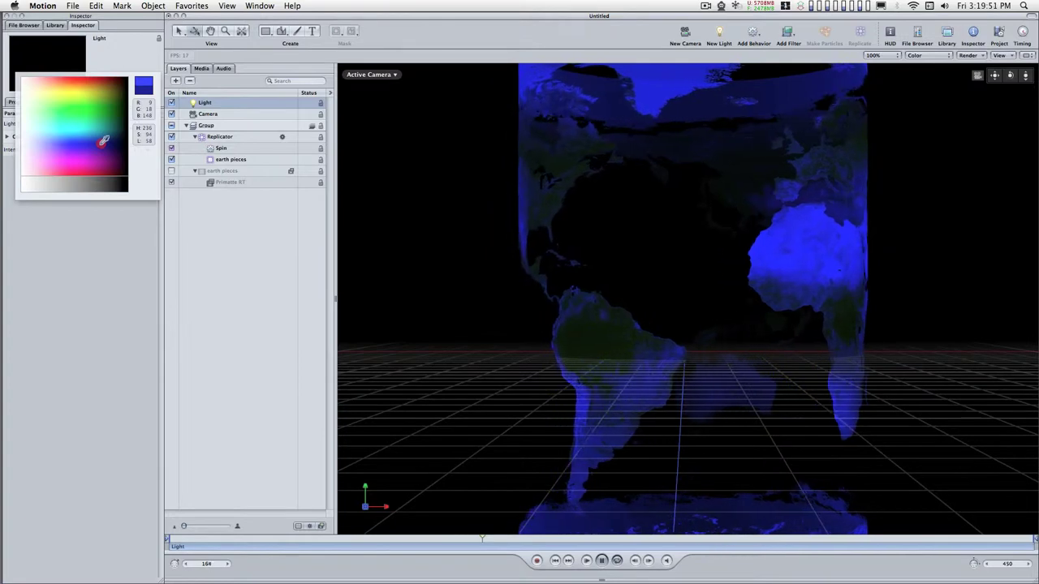
drag(102, 141, 100, 143)
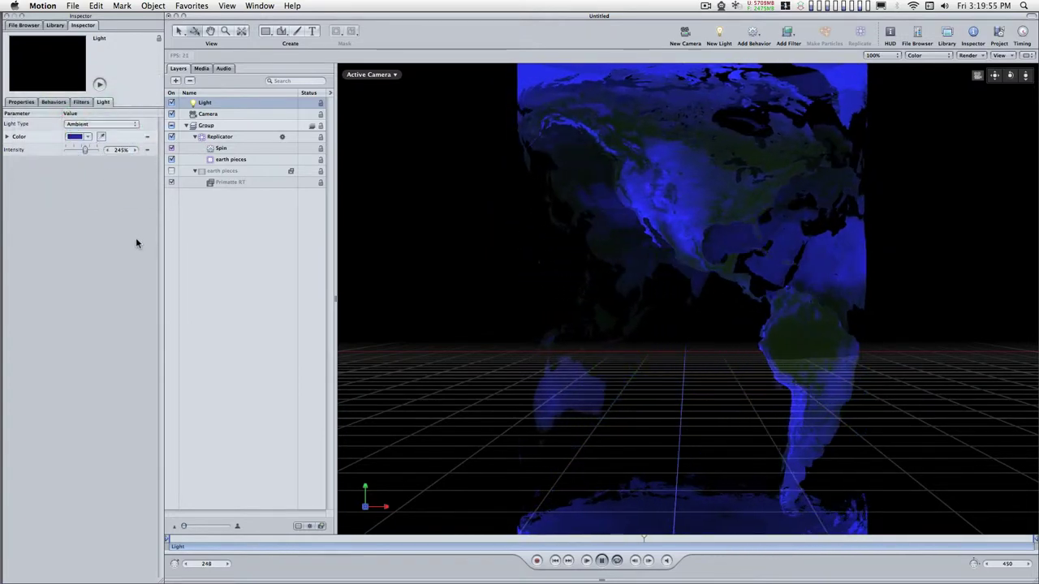